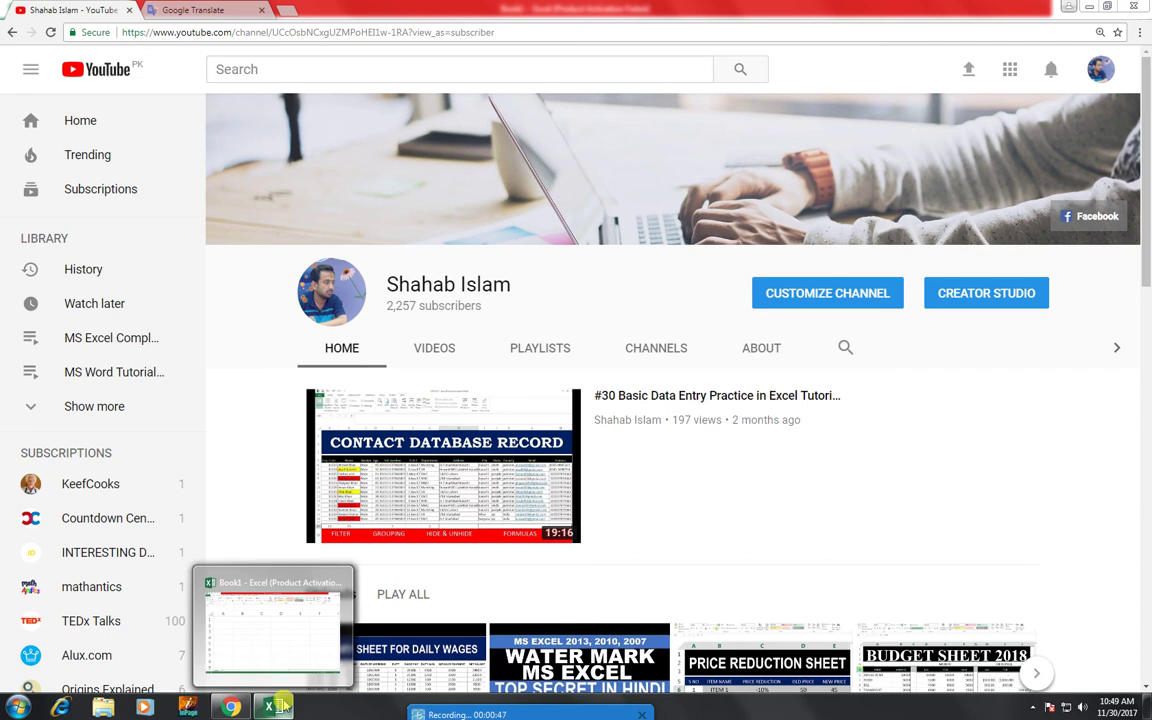
Switch from the YouTube page in Chrome to the blank Excel workbook Book1
left_click(283, 707)
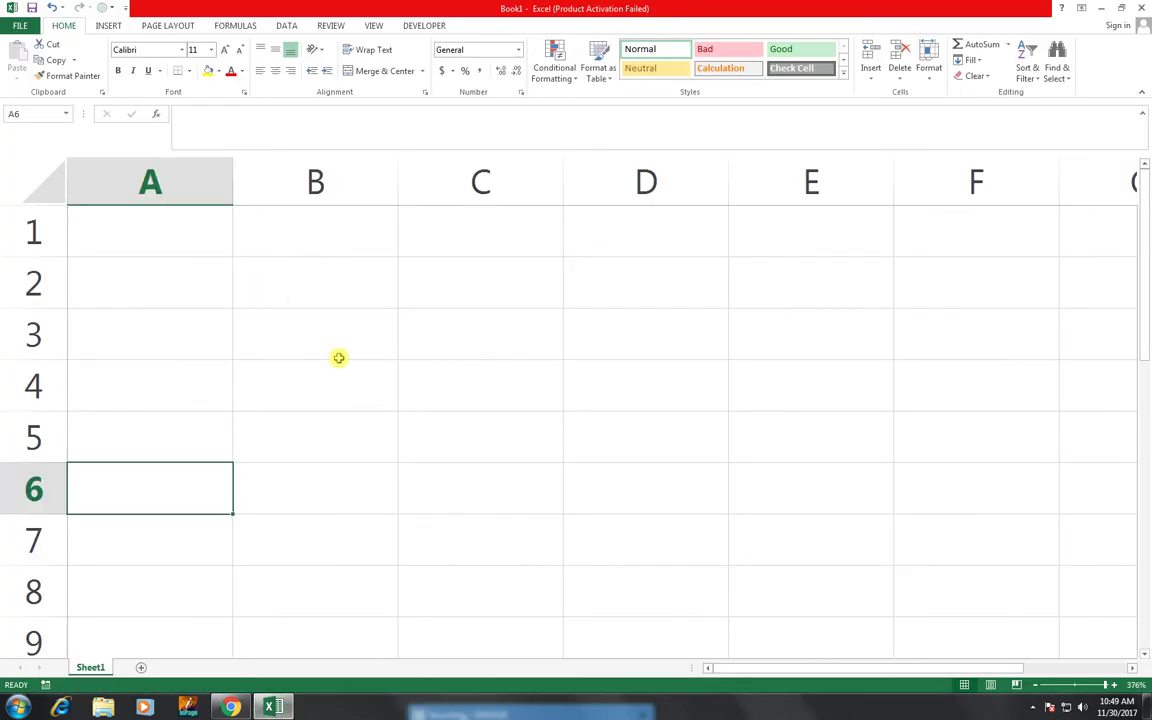
Enter the header ITEM NAME in cell B3, retyping it in capitals
left_click(276, 334)
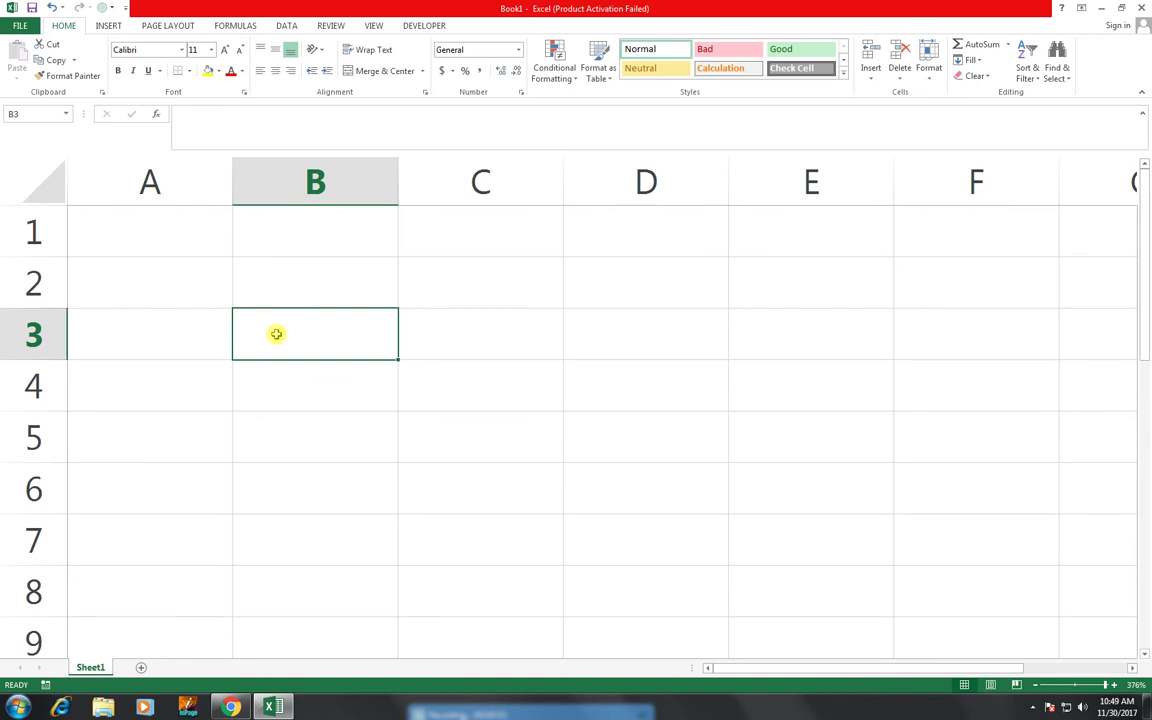
type("i")
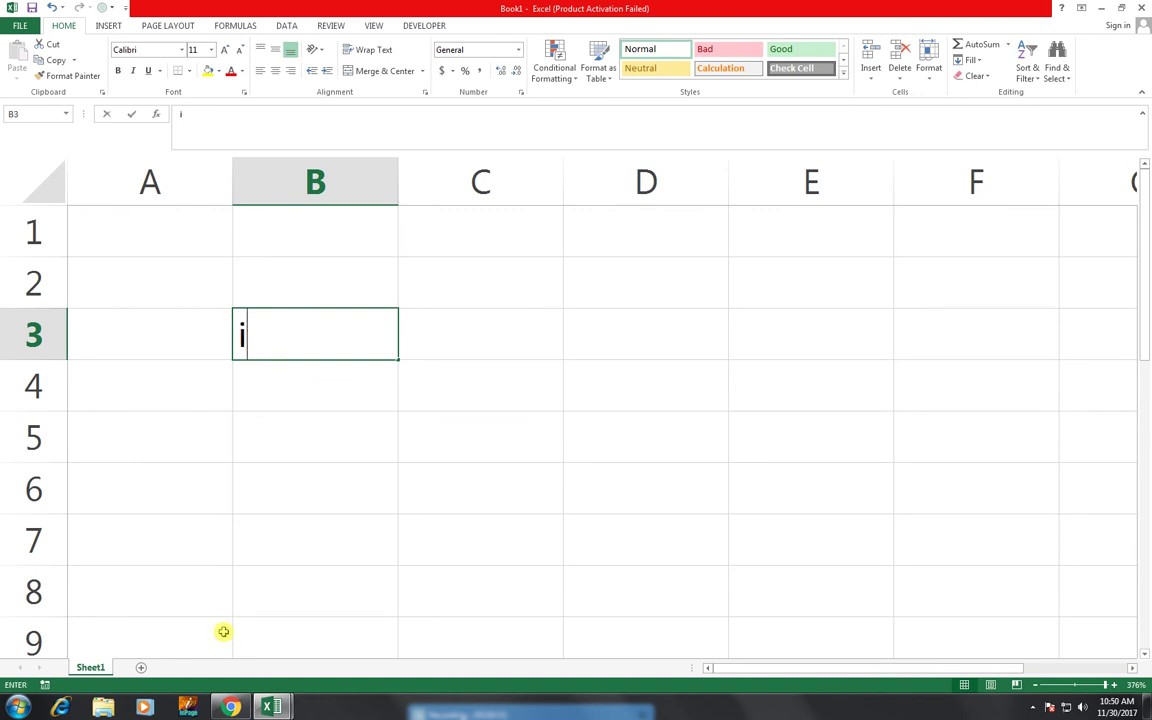
type("tem name")
key("Tab")
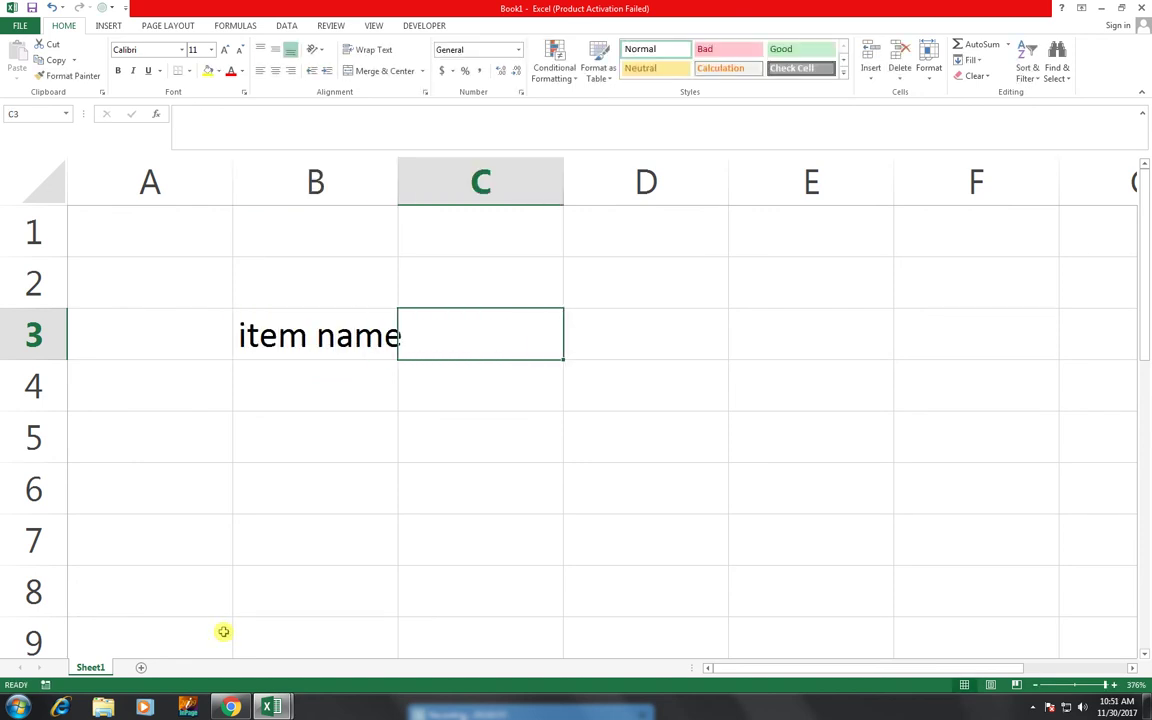
key("Left")
key("Delete")
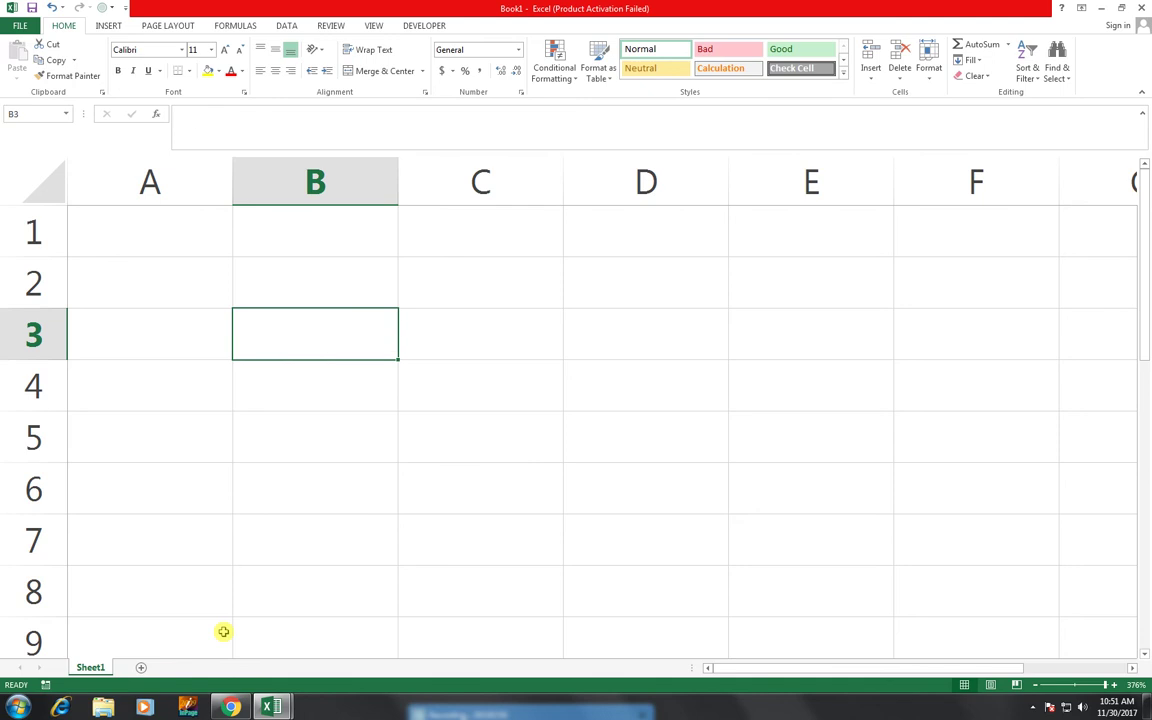
type("ITEM")
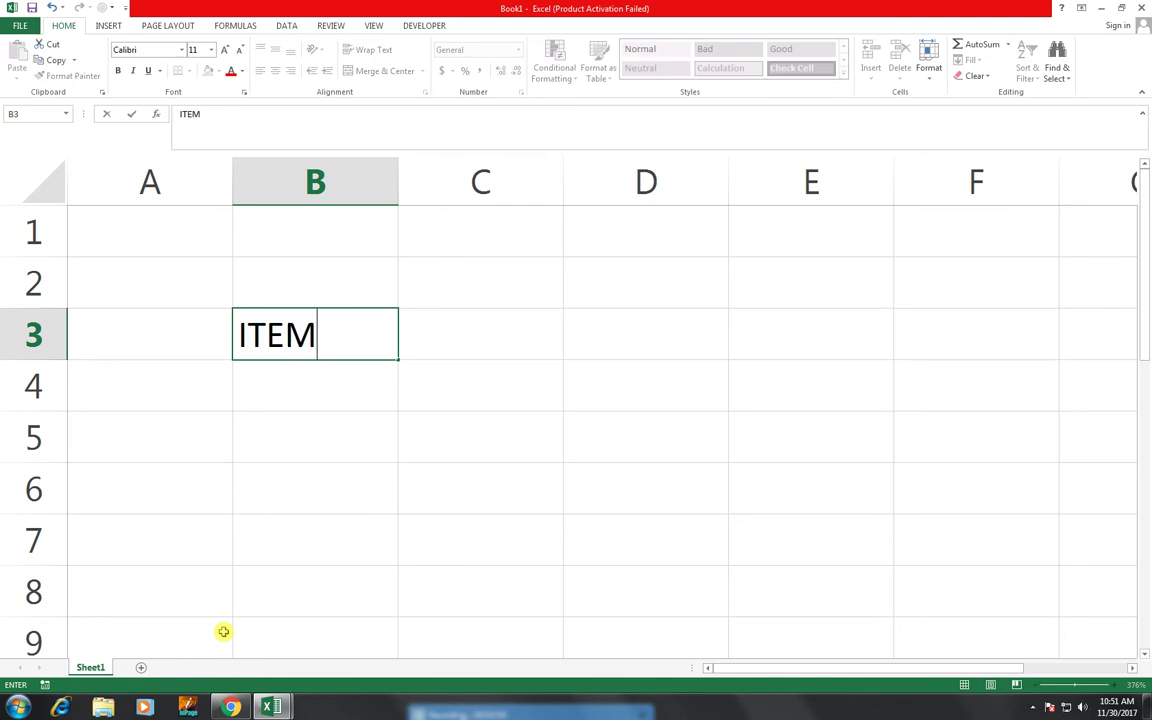
type(" NAME")
key("Tab")
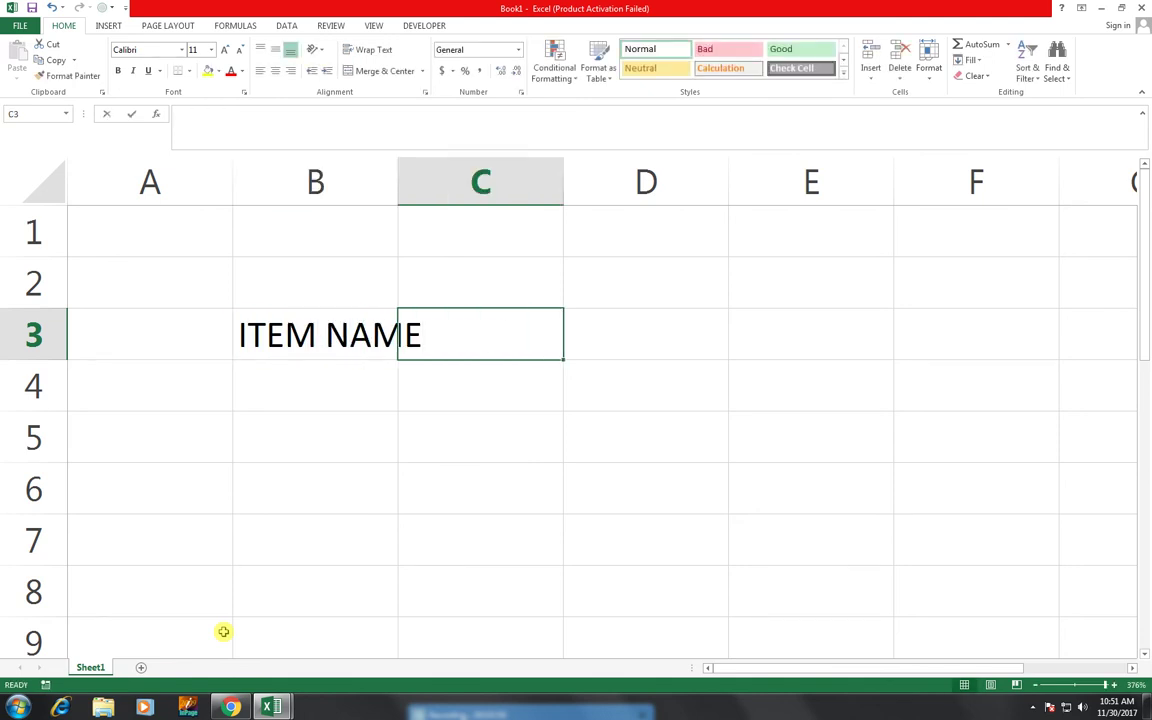
Add the headers FRIUTS NAME in C3 and ANIMALS NAME in D3
type("FRIUTS NA")
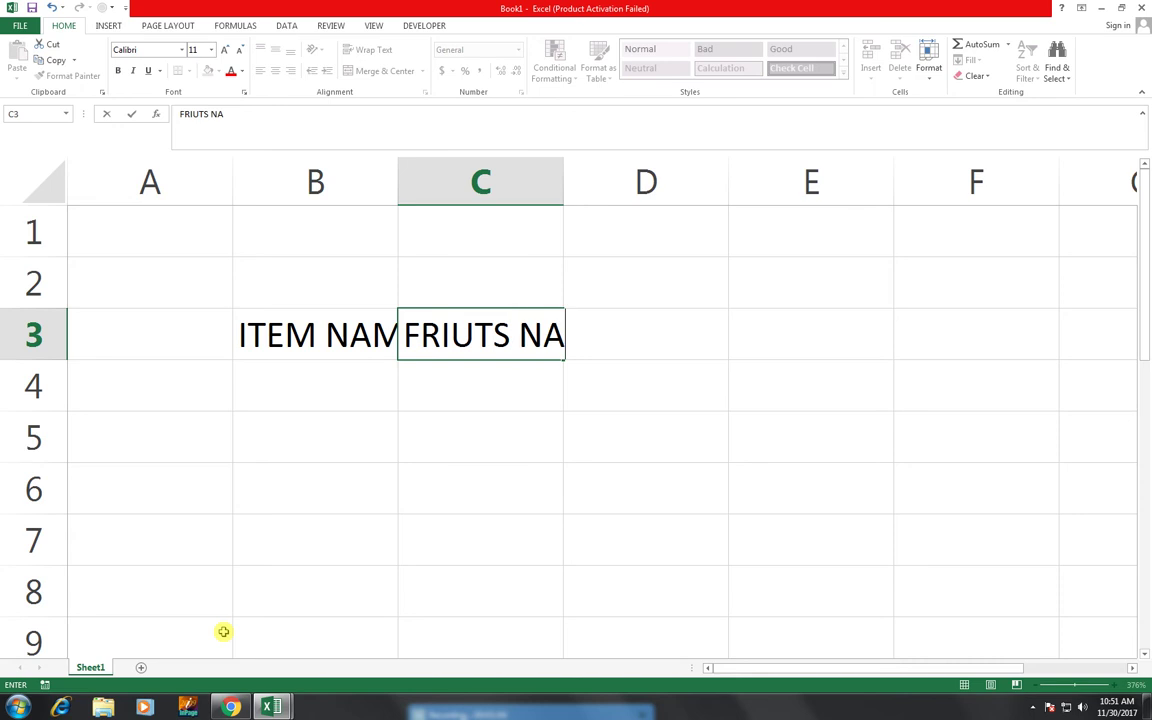
type("MEQ")
key("Tab")
key("Left")
key("F2")
key("BackSpace")
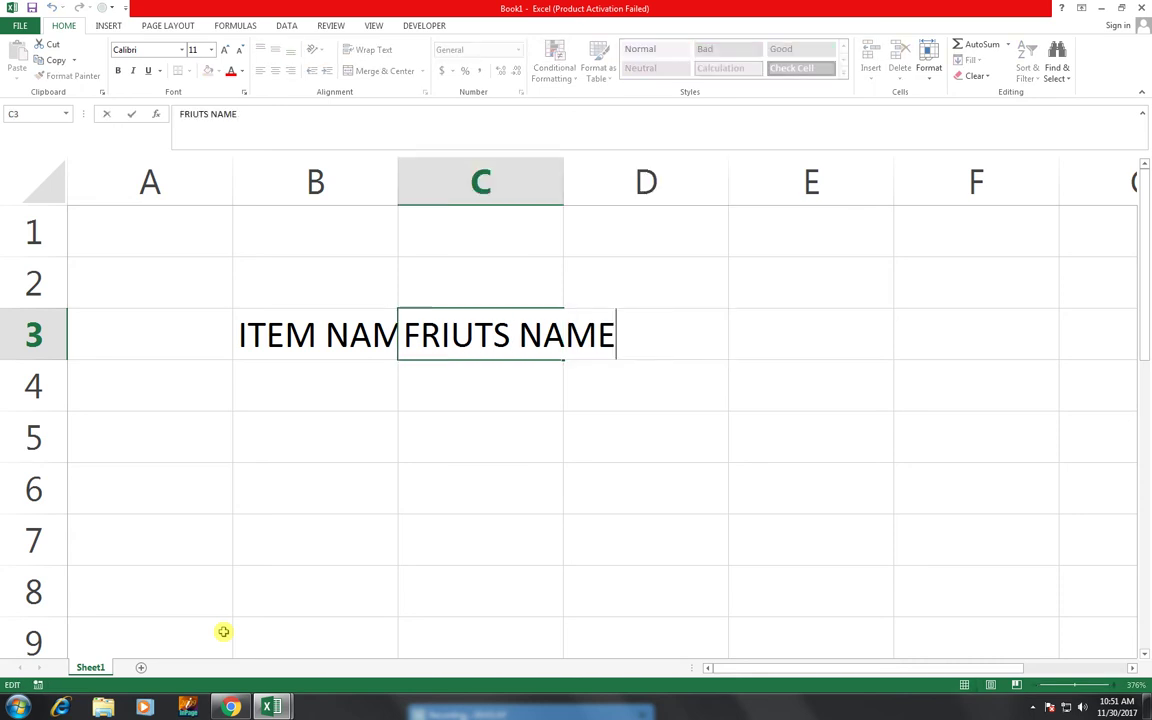
key("Tab")
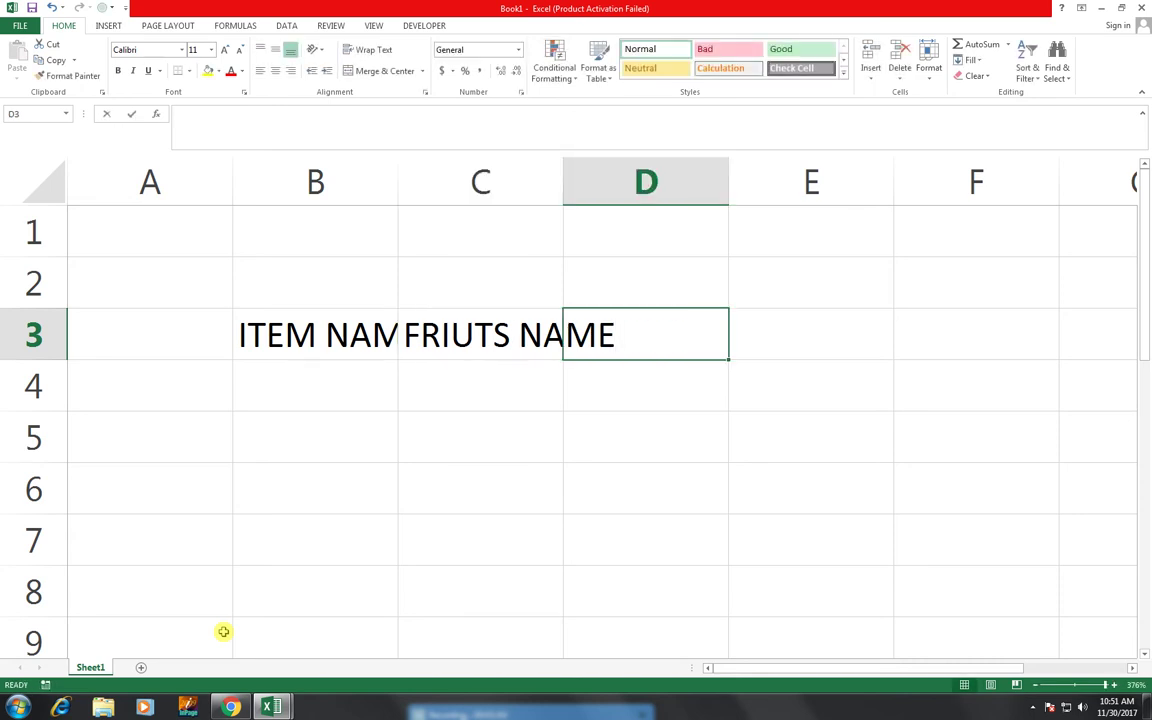
type("ANIMALS")
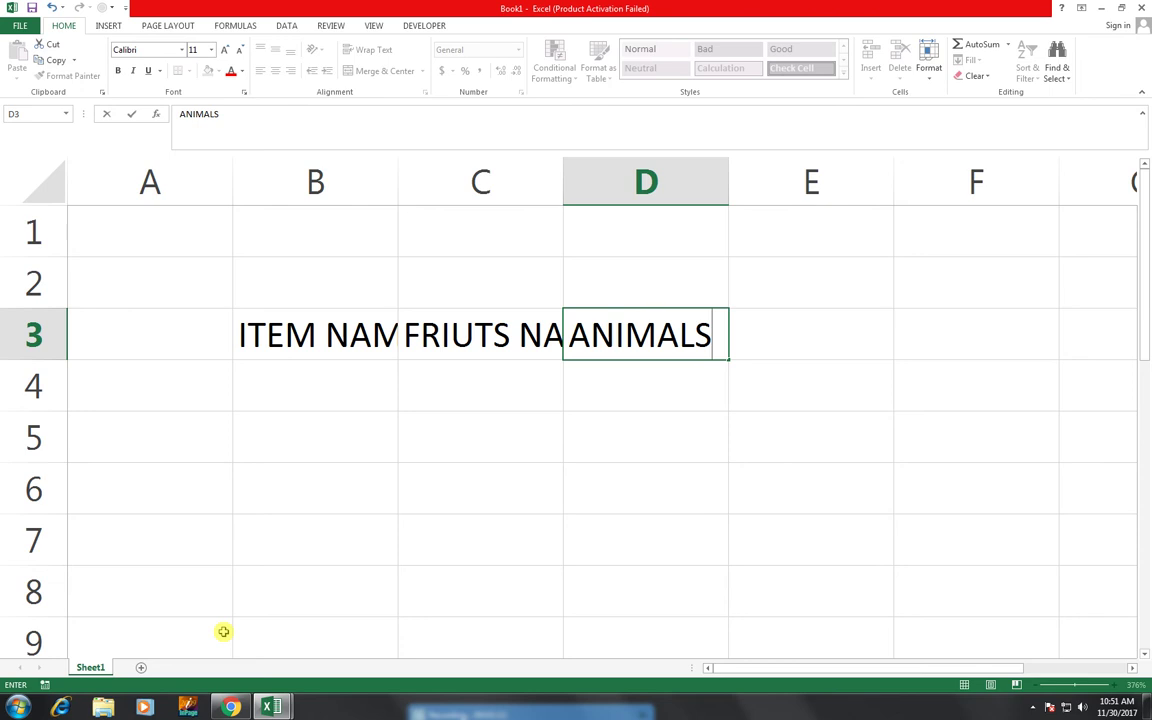
type(" NAME")
key("Return")
key("Left")
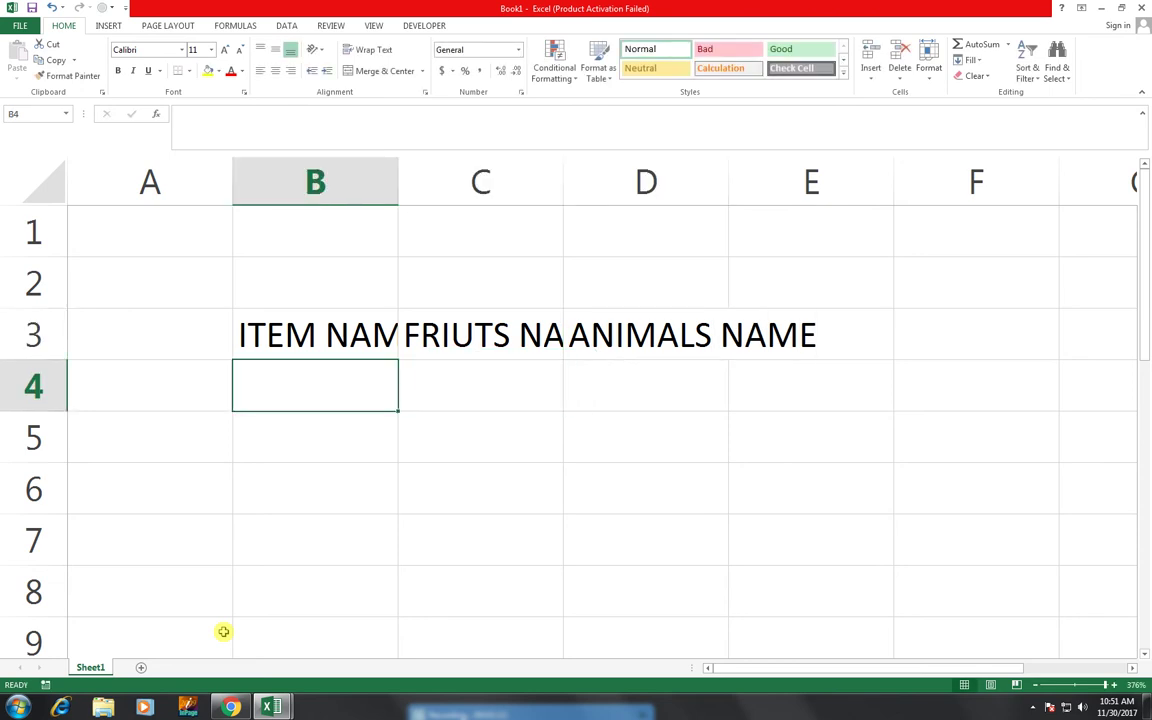
Enter CAR in B4 and PEN in B5 under ITEM NAME
type("CAR ")
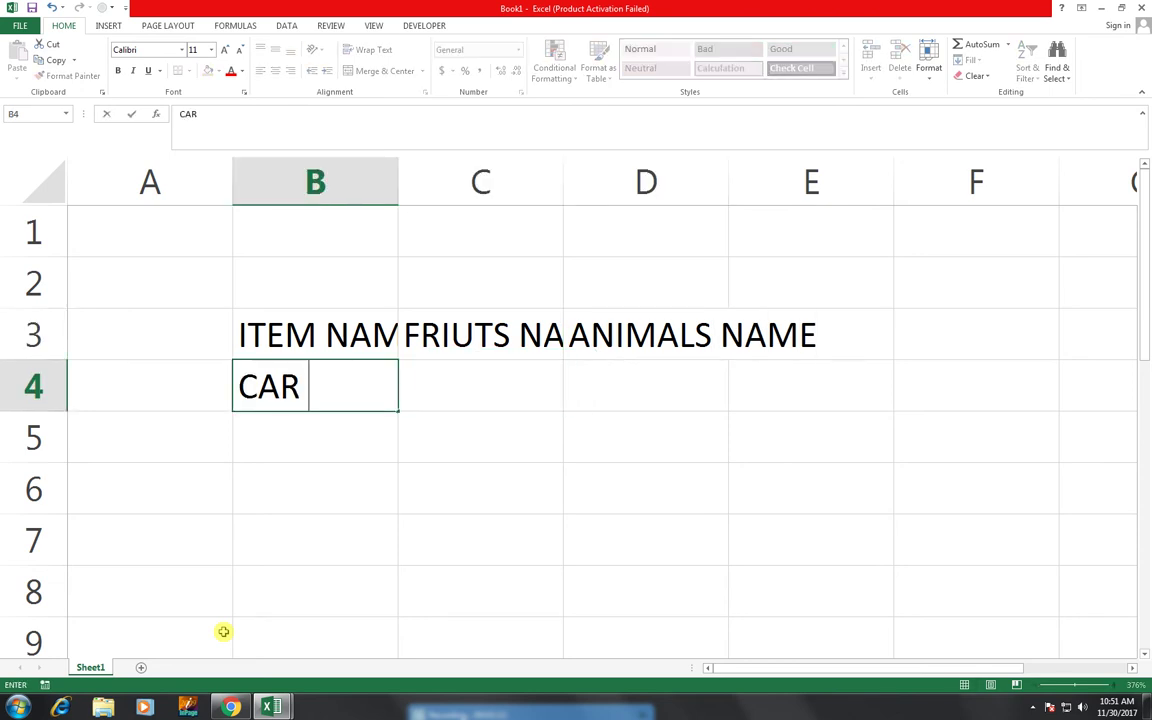
type("PEN WH")
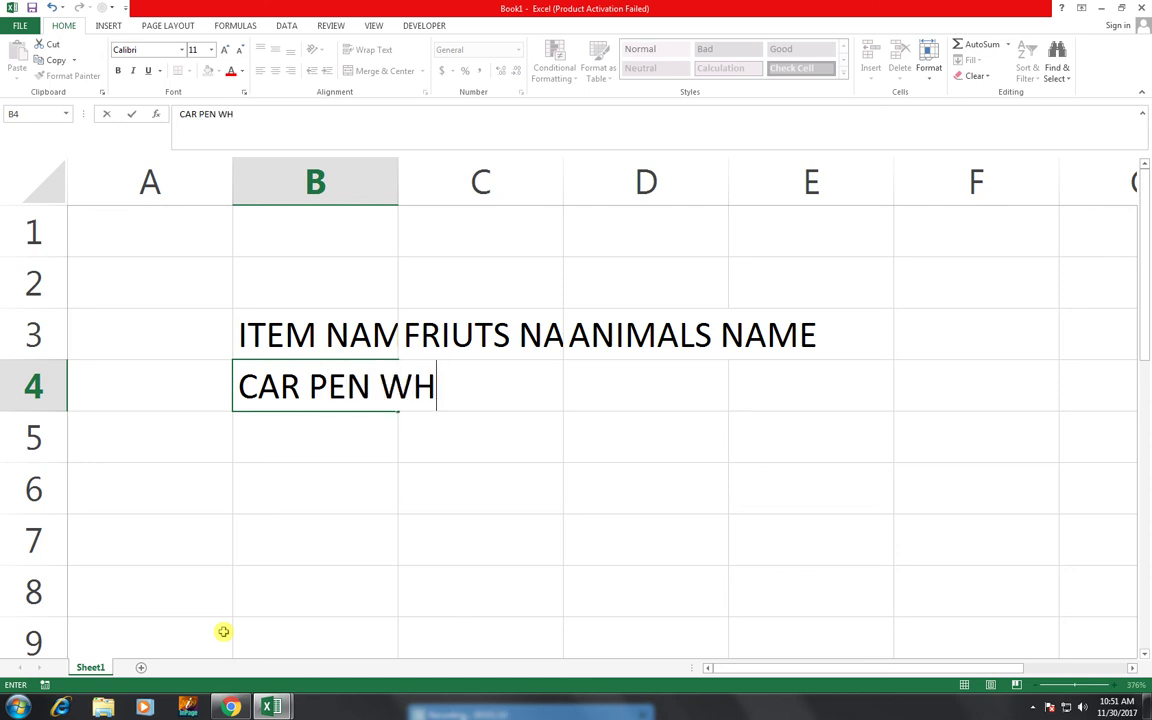
type("EEL")
key("BackSpace")
key("BackSpace")
key("BackSpace")
key("BackSpace")
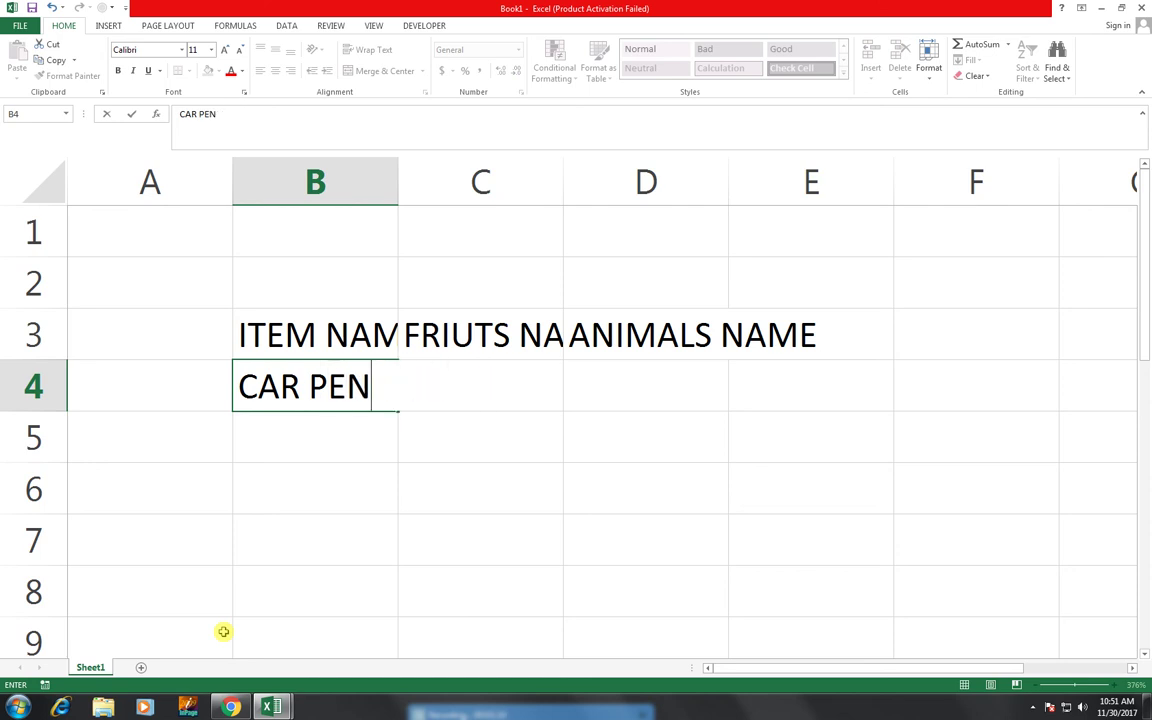
key("BackSpace")
key("BackSpace")
key("BackSpace")
type("CAR")
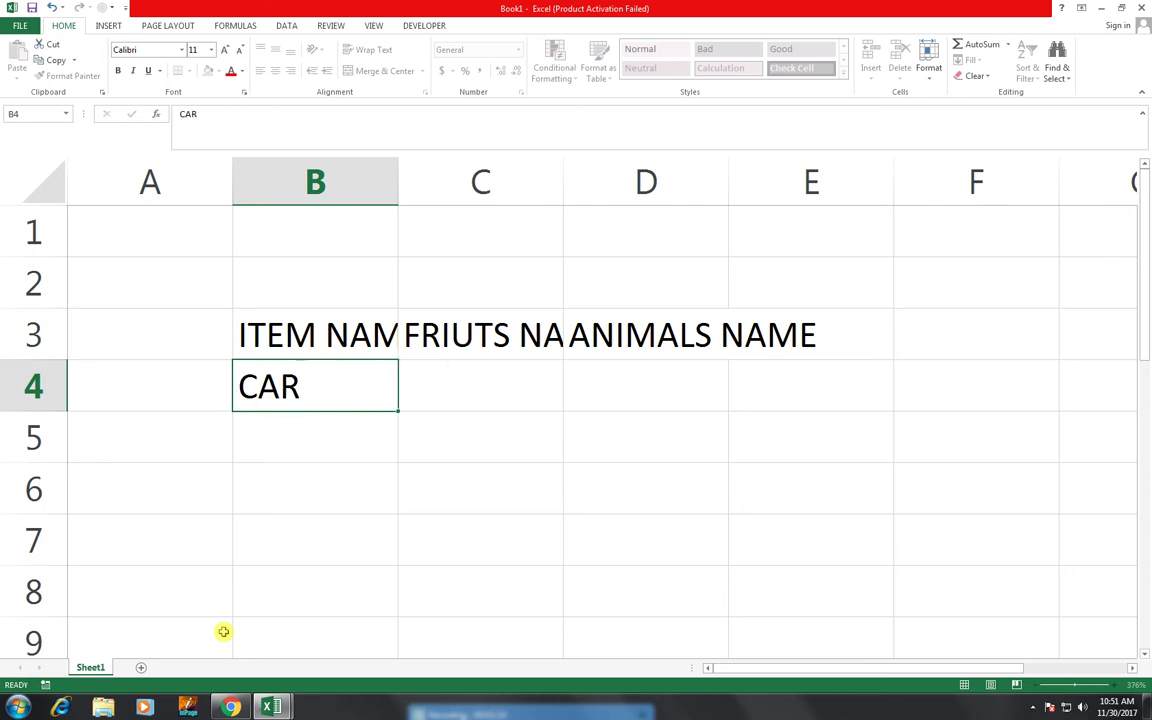
key("Return")
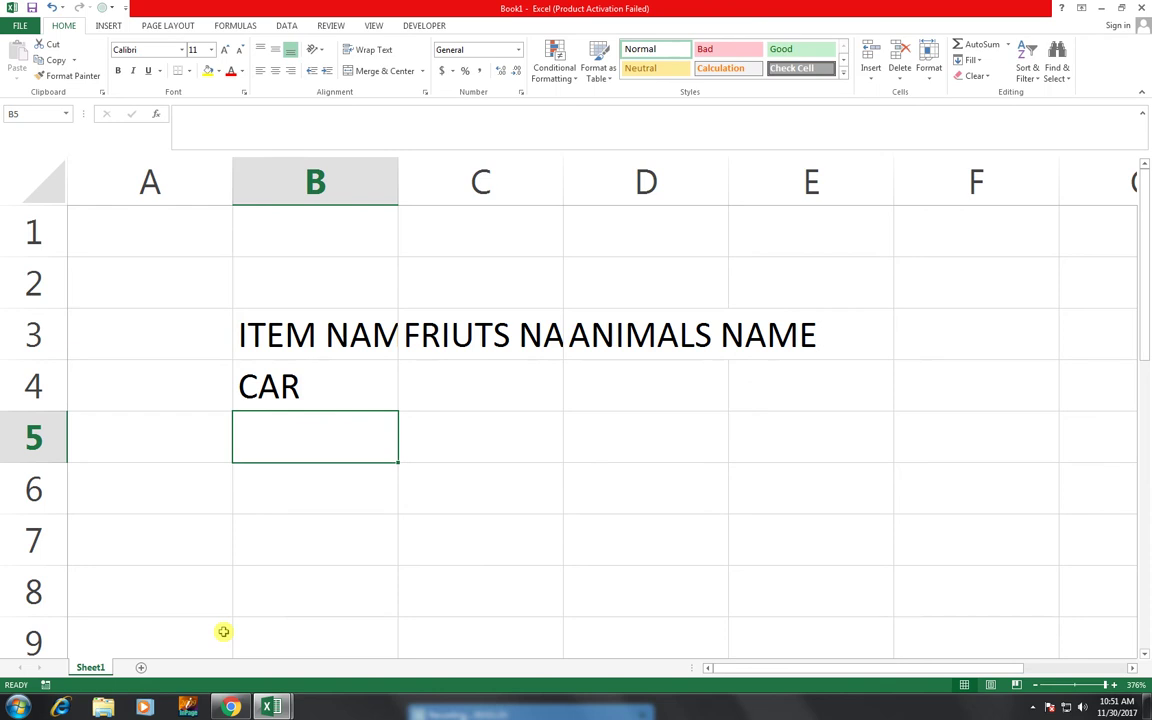
type("PE")
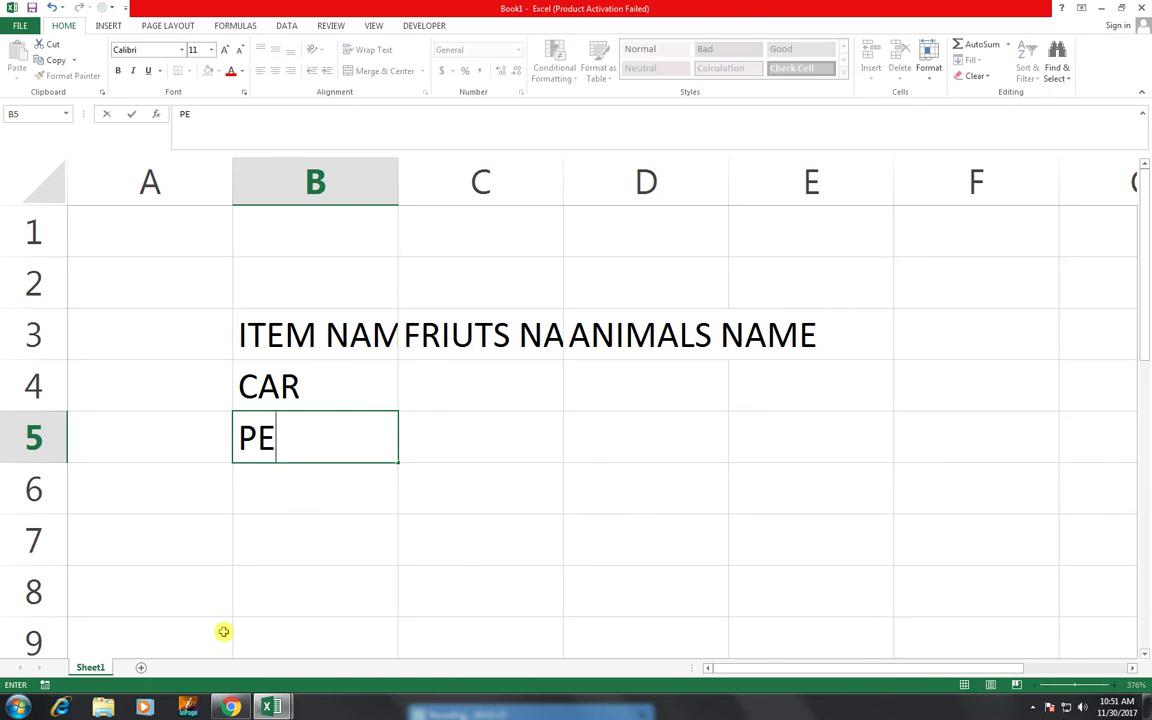
type("N")
key("Return")
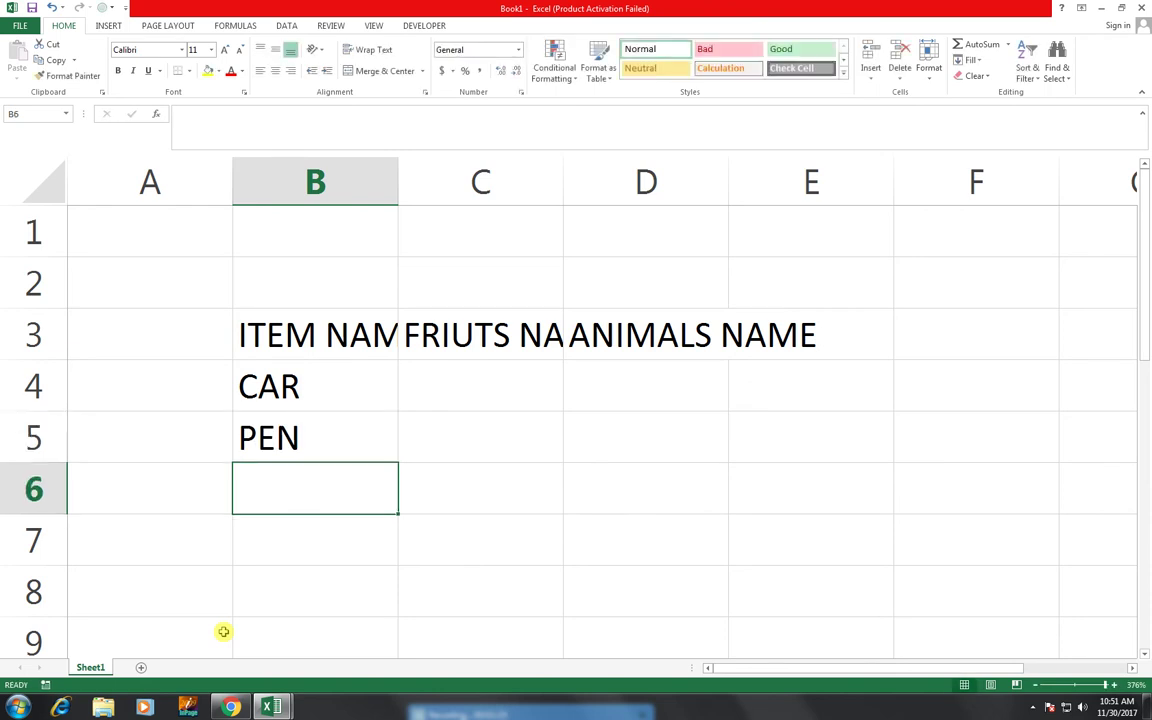
Add WHEEL, COMUTER and FAN in cells B6 to B8
type("WHEEL")
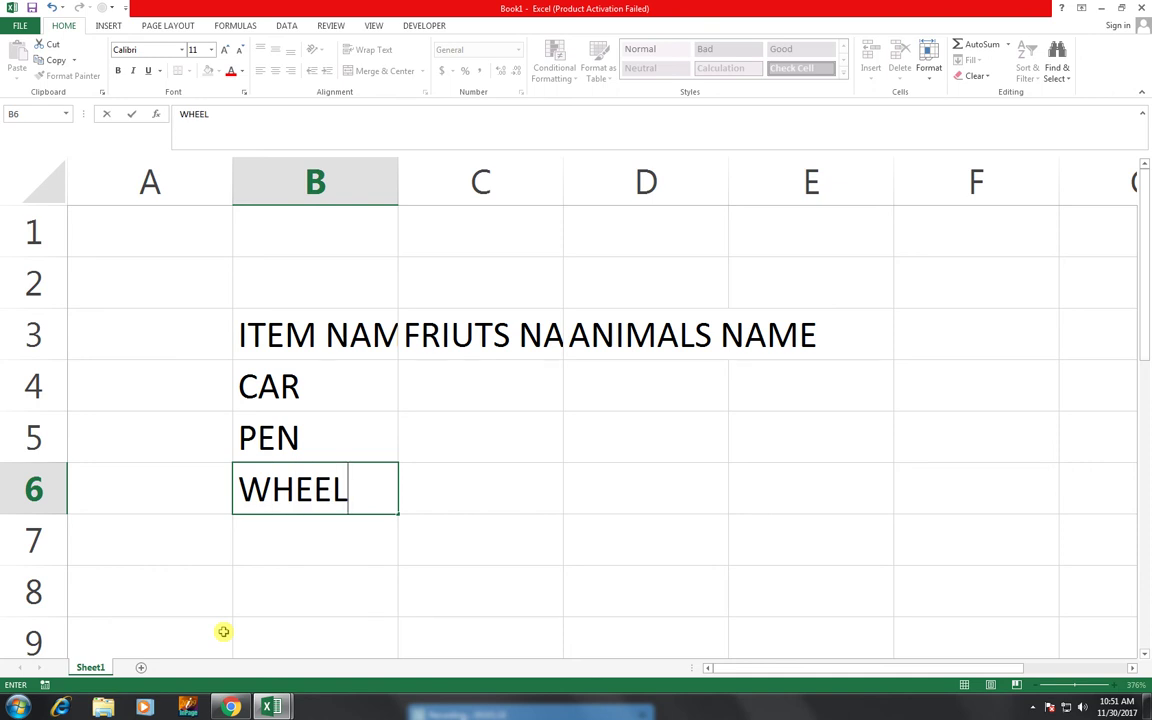
left_click(278, 706)
key("Return")
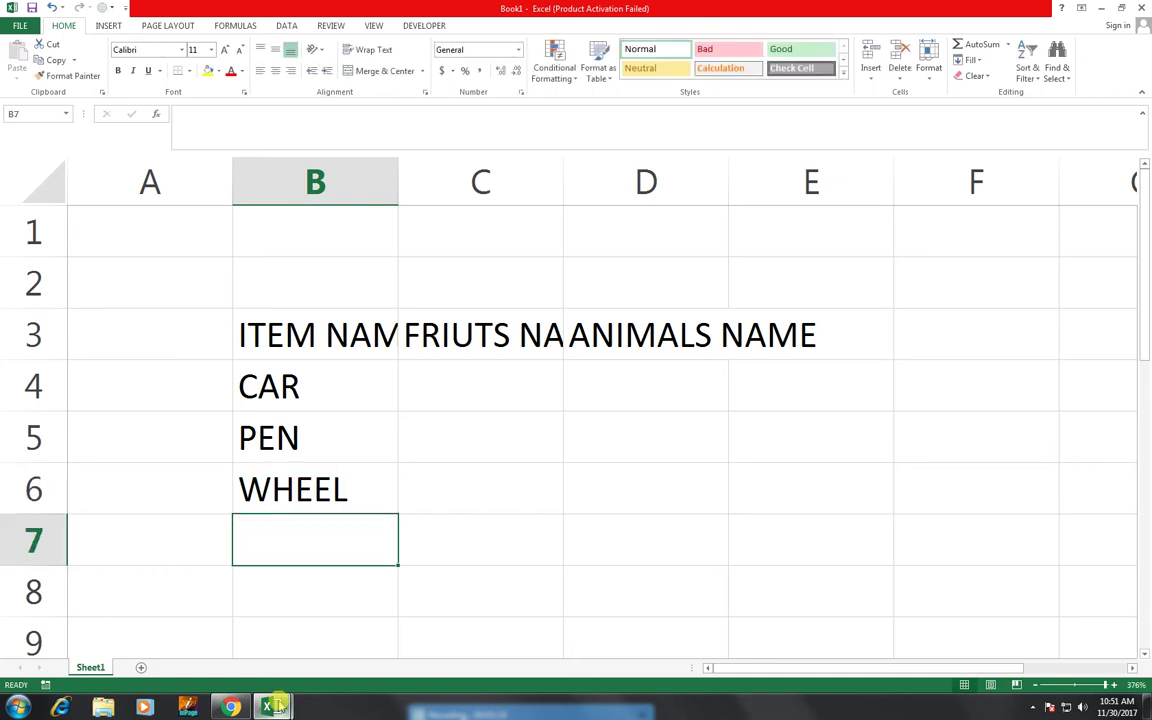
type("CO")
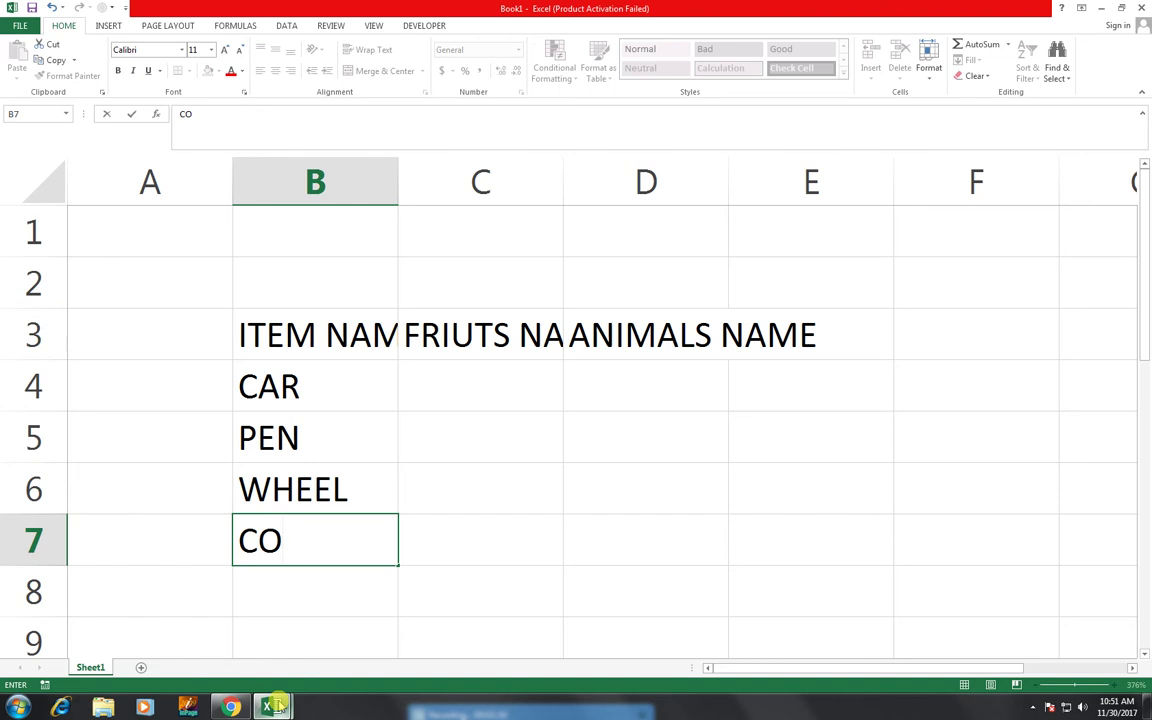
type("MUTER")
key("Return")
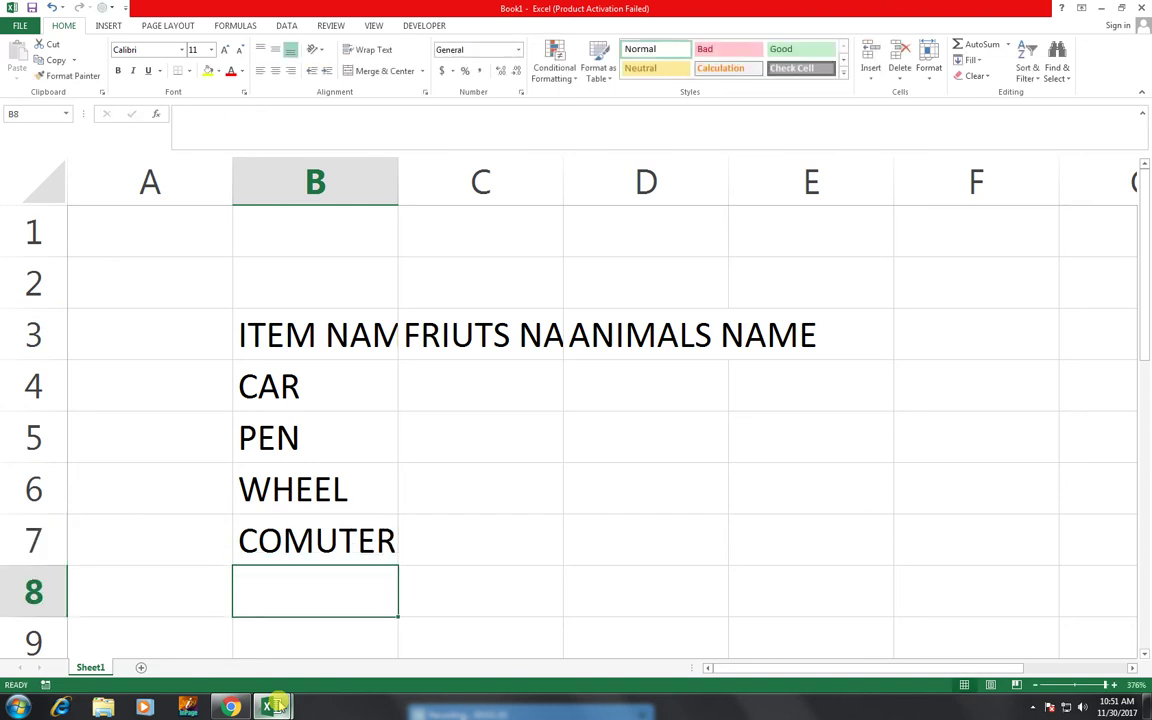
type("FAN")
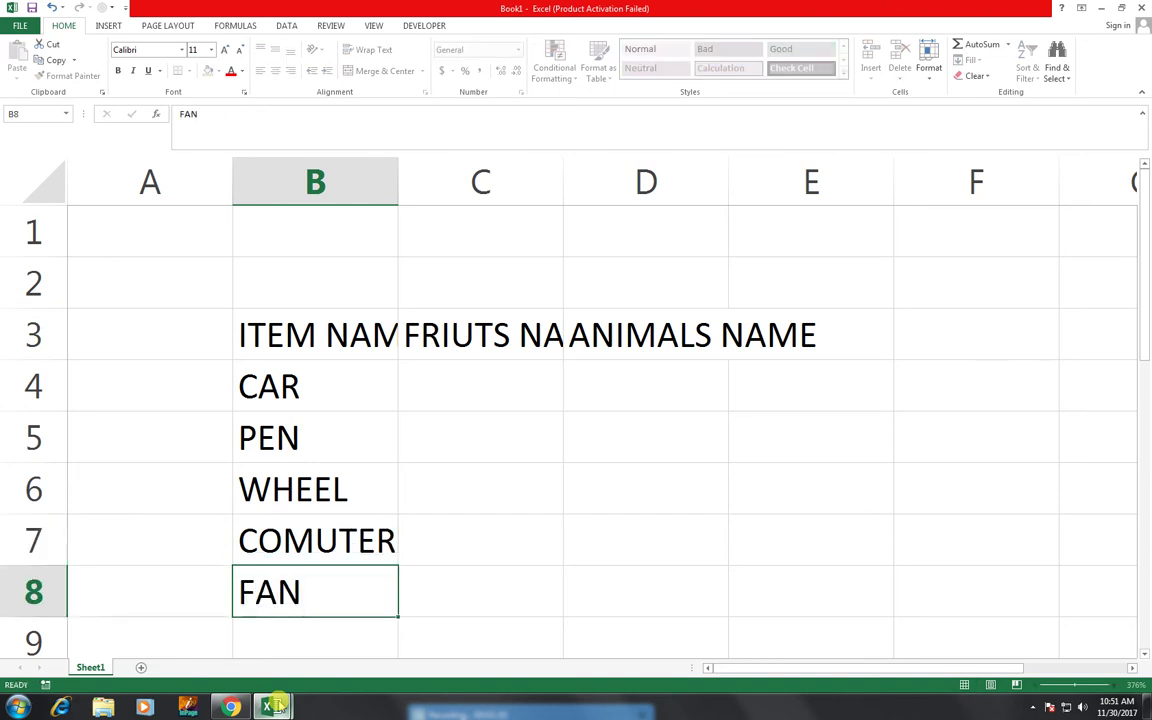
key("Tab")
key("Up")
key("Up")
key("Up")
key("Up")
Enter APPLE, MANGO and GRAPE in C4:C6 under FRIUTS NAME
type("APPL")
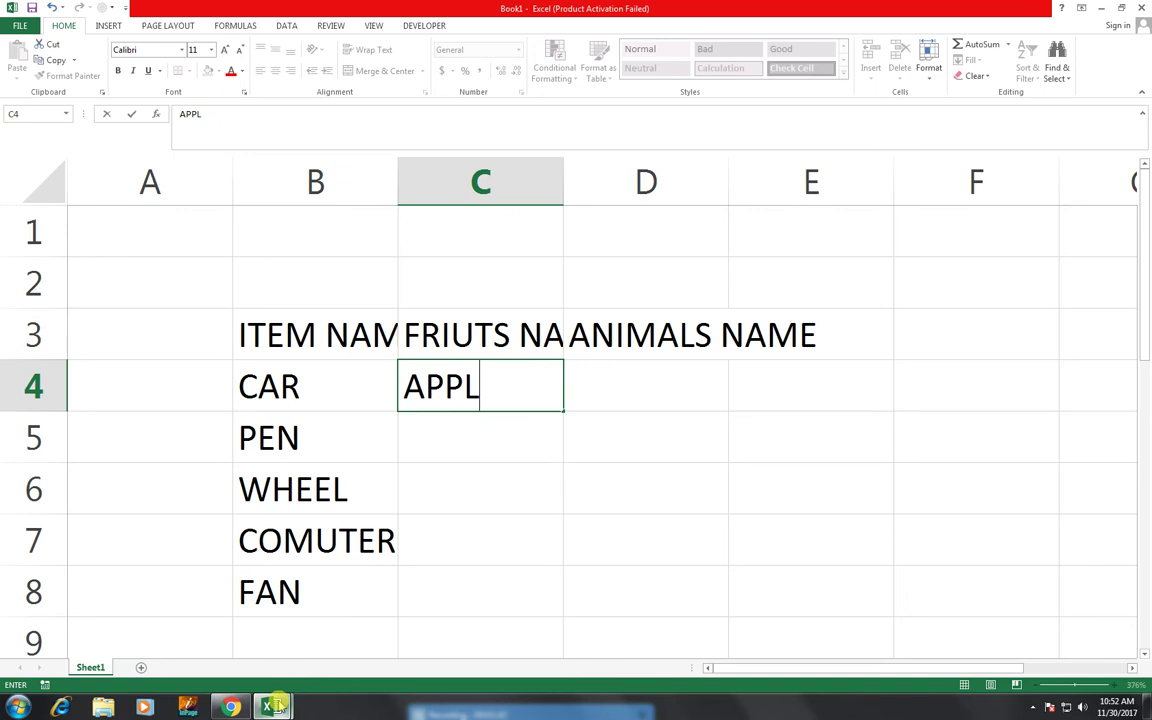
type("E")
key("Return")
type("MANGO")
key("Return")
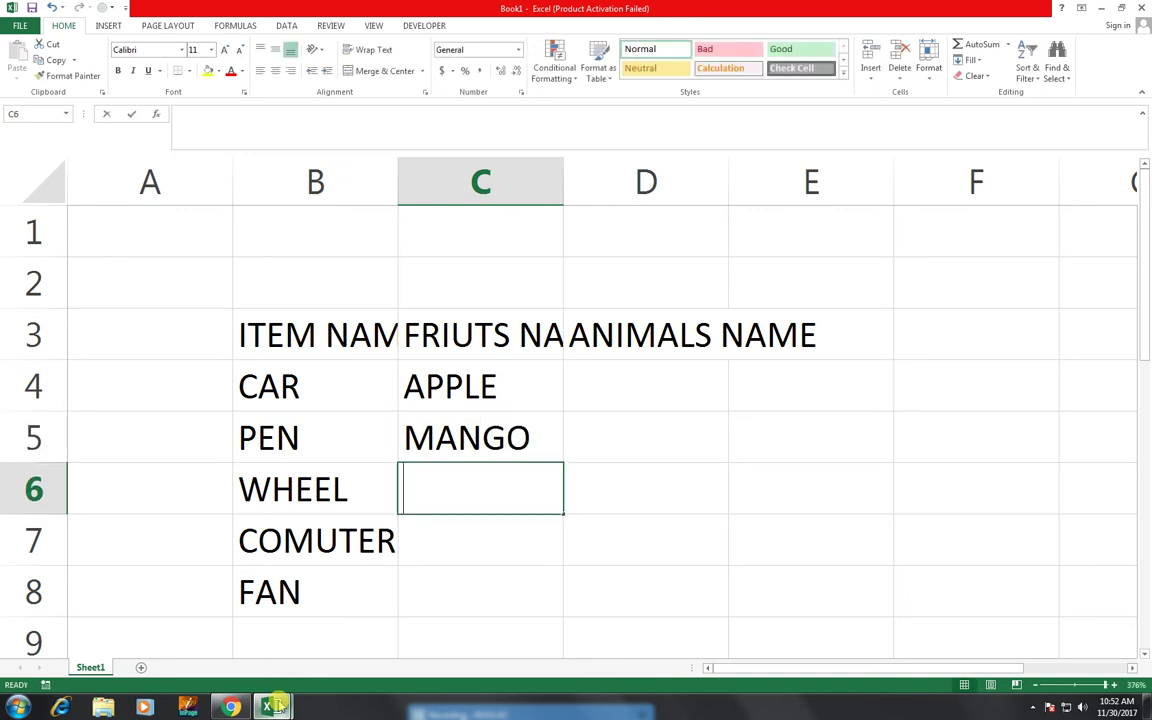
type("GRAPE")
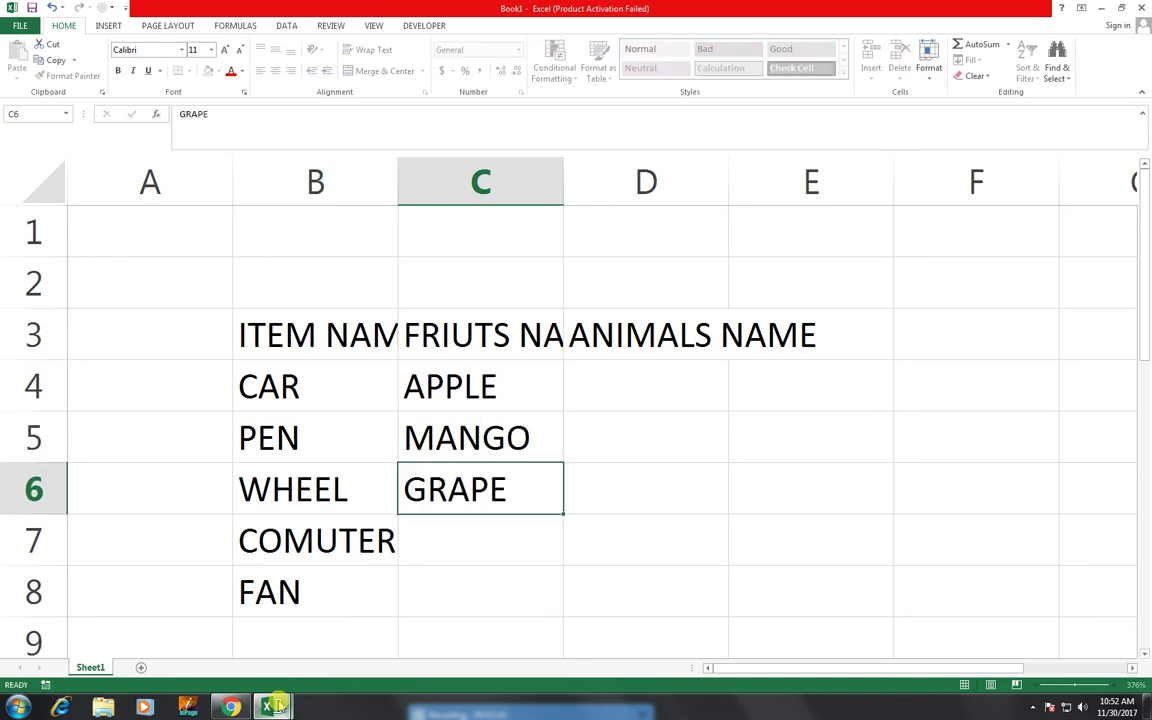
key("Return")
Add PINAPPLE in C7, correct GRAPE to GRAPES, and enter CHARY in C8
type("PINAPP")
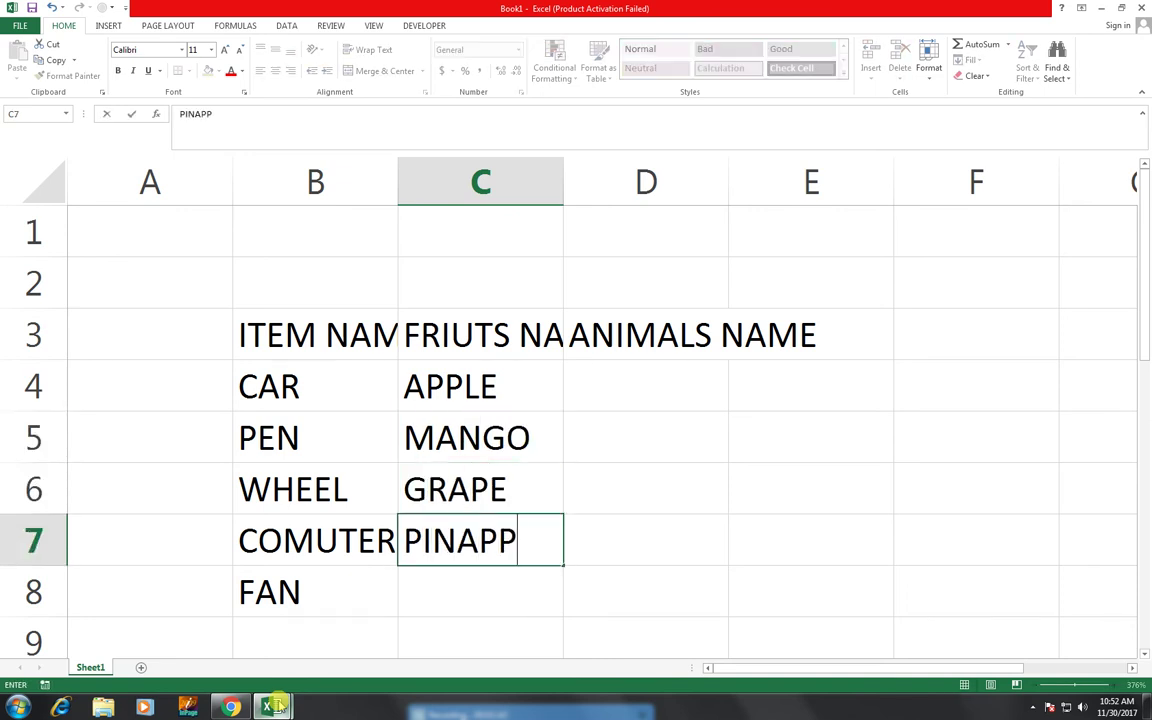
type("LE")
key("Up")
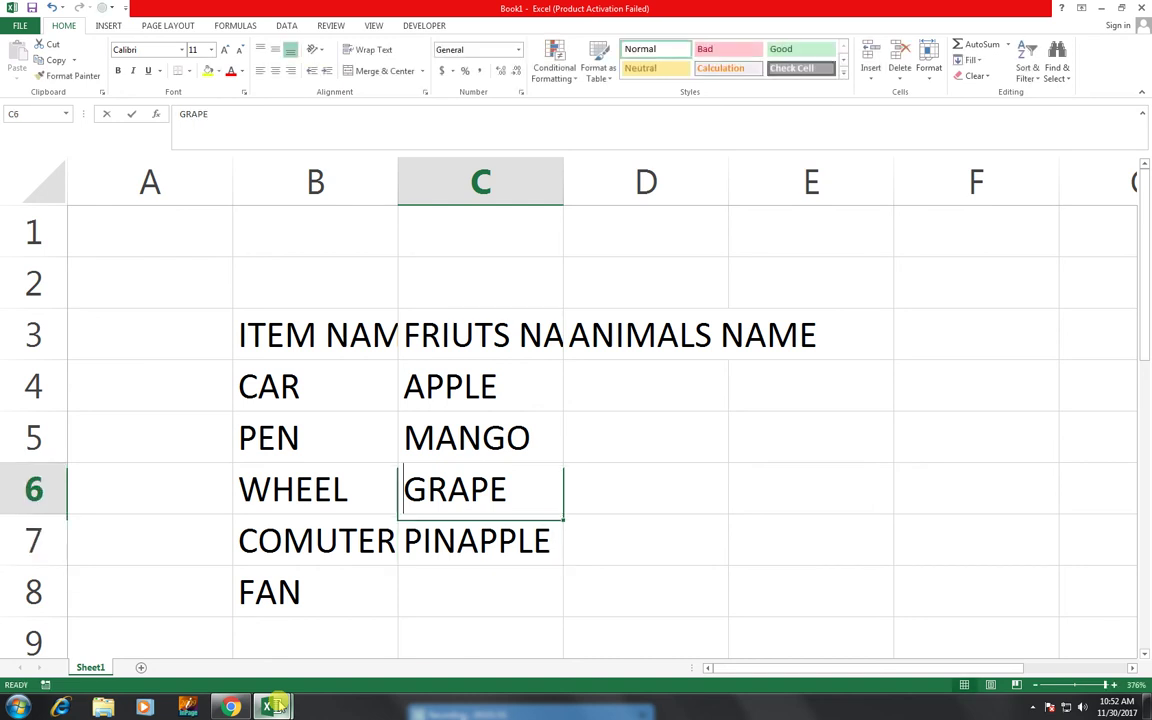
key("F2")
type("S")
key("Return")
key("Return")
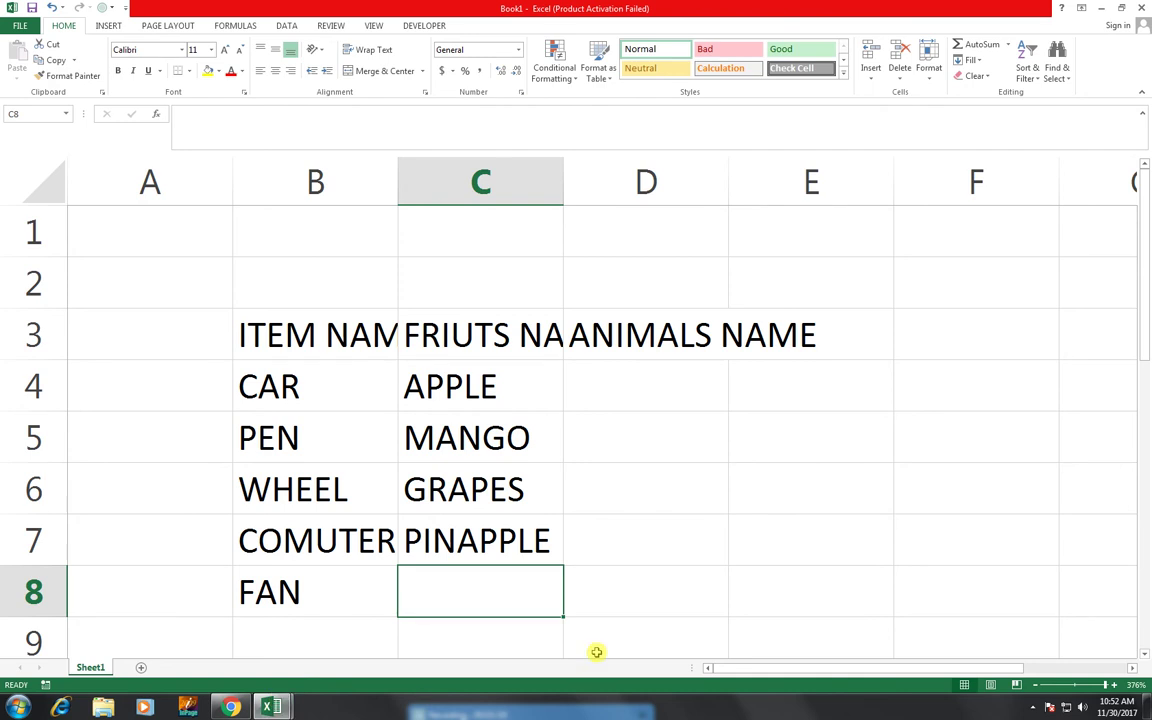
type("CHARY")
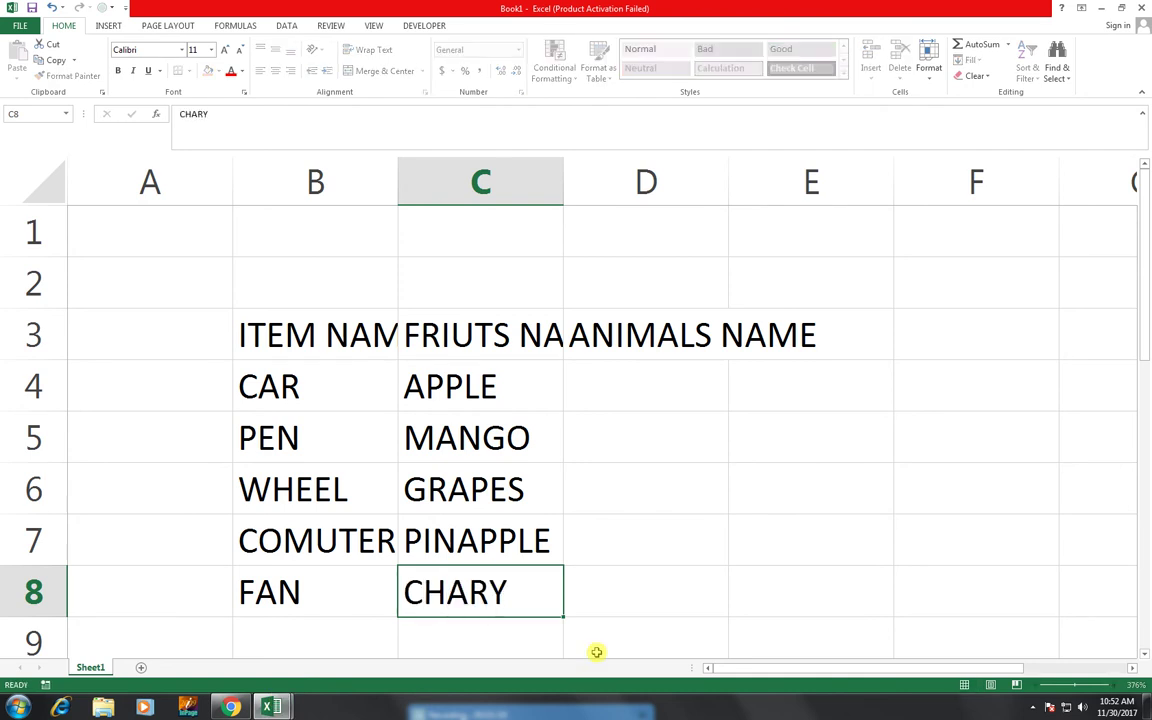
key("Tab")
Fill column D upward with CAT in D8, DOG in D7 and ELEPHANT in D6
type("CAT")
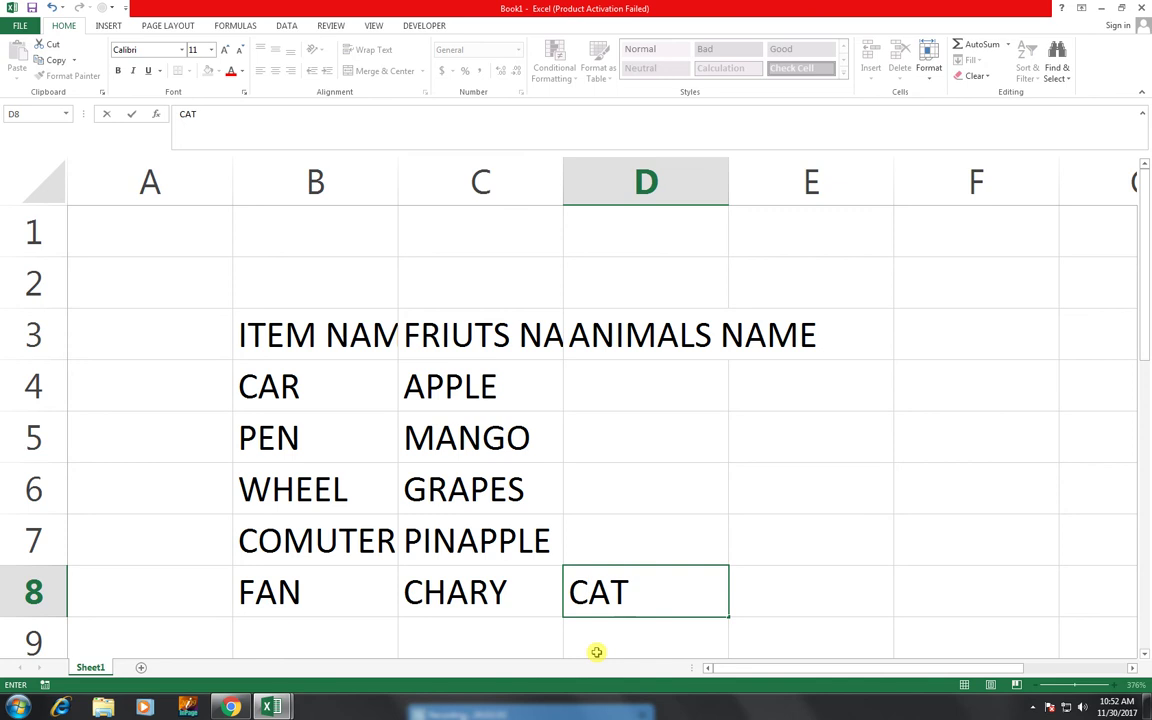
key("Up")
type("DOG")
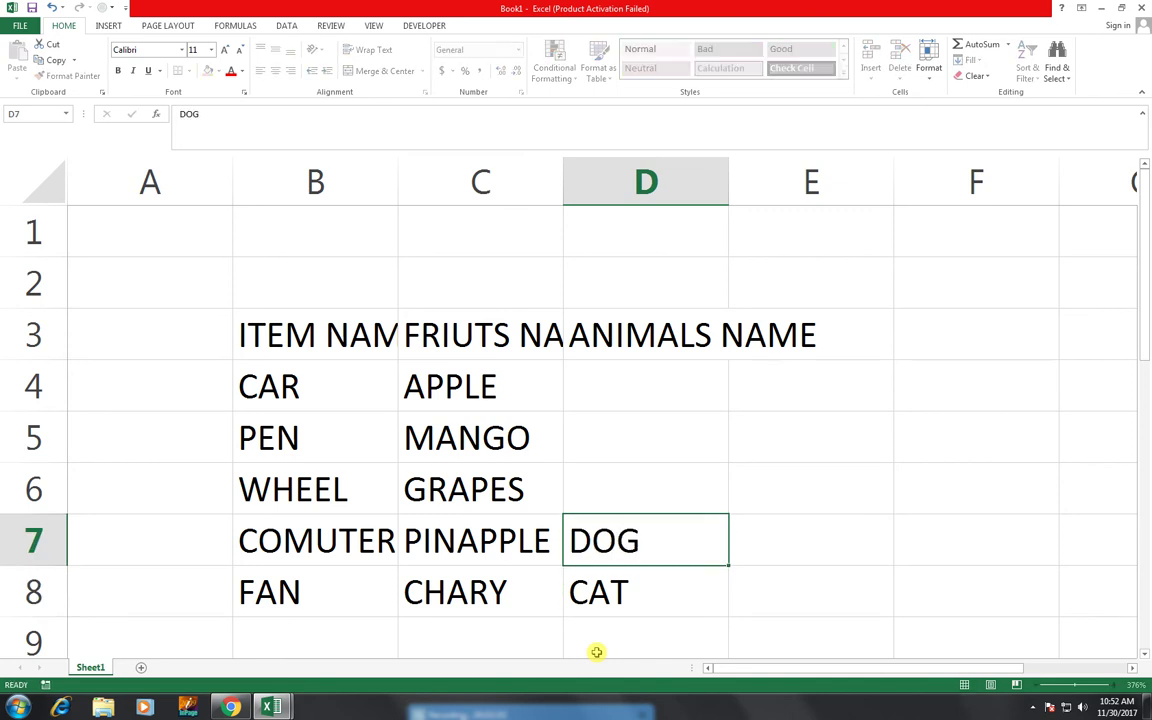
key("Up")
type("ELE")
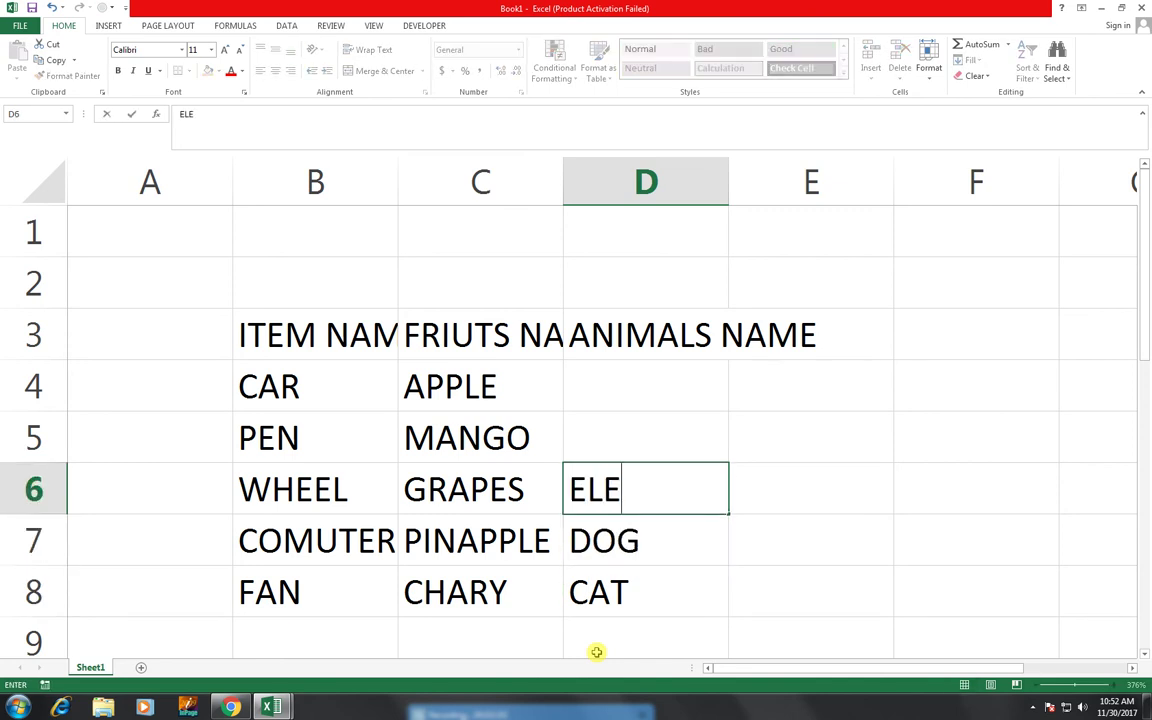
type("PHANT")
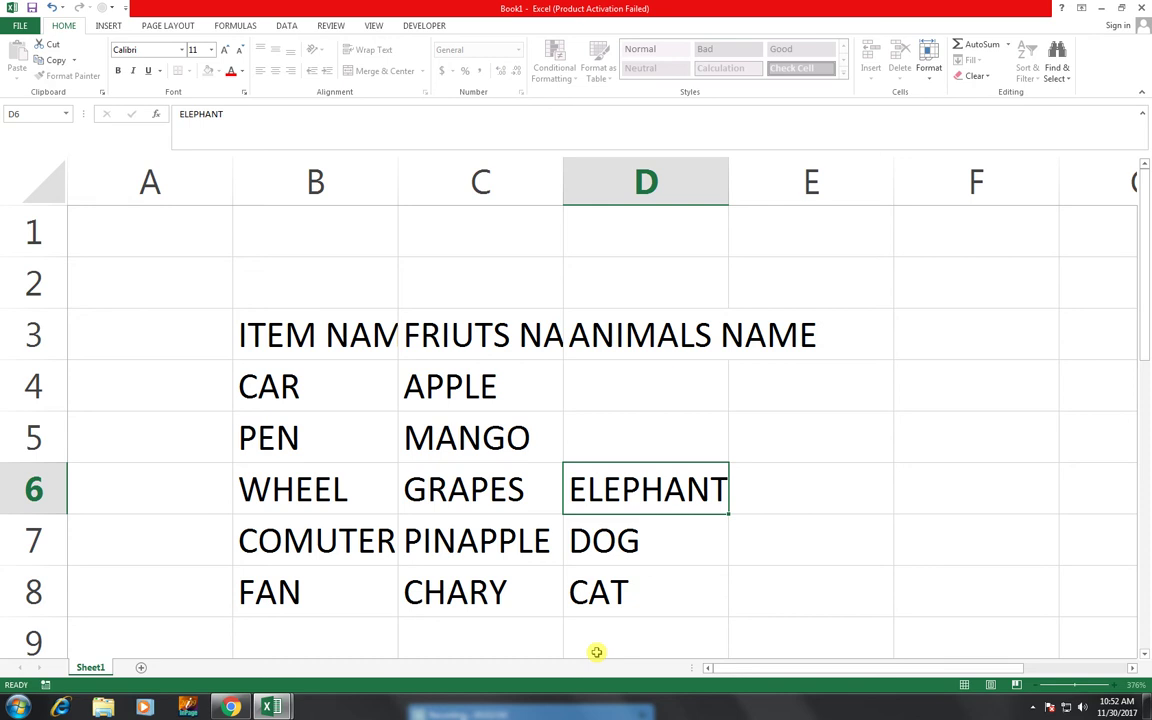
key("Up")
Enter CROCODILE in D5 and PENGUINE in D4 to finish the animals list
type("CRO")
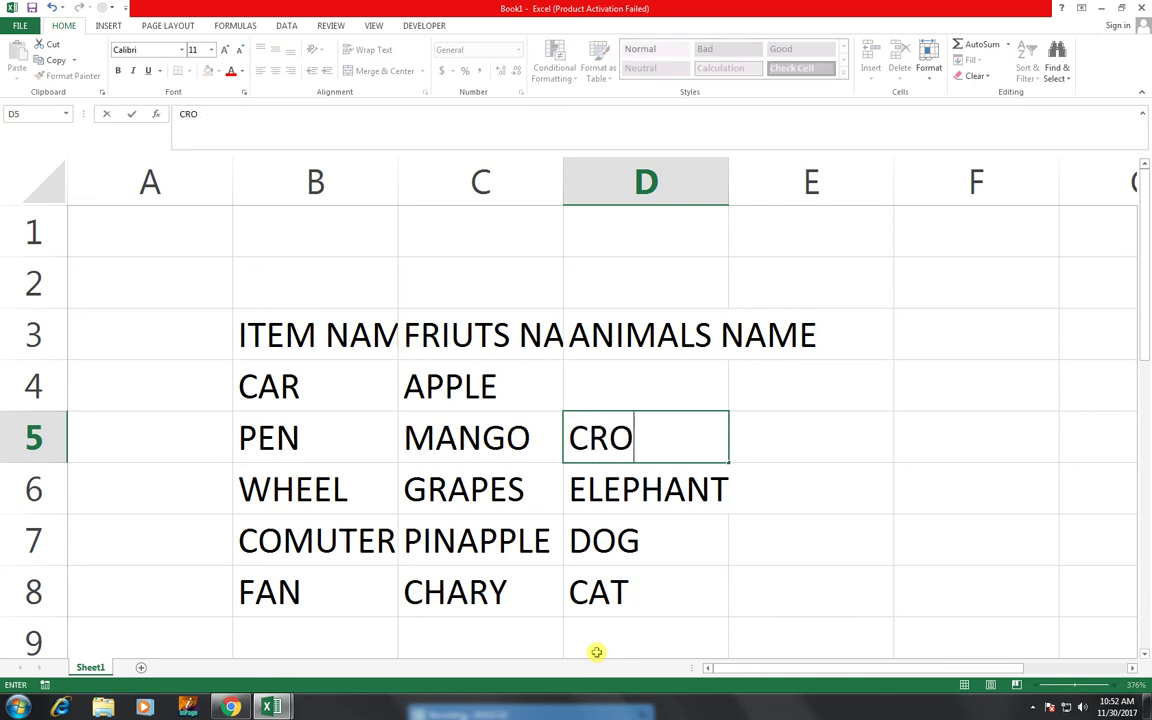
type("CODI")
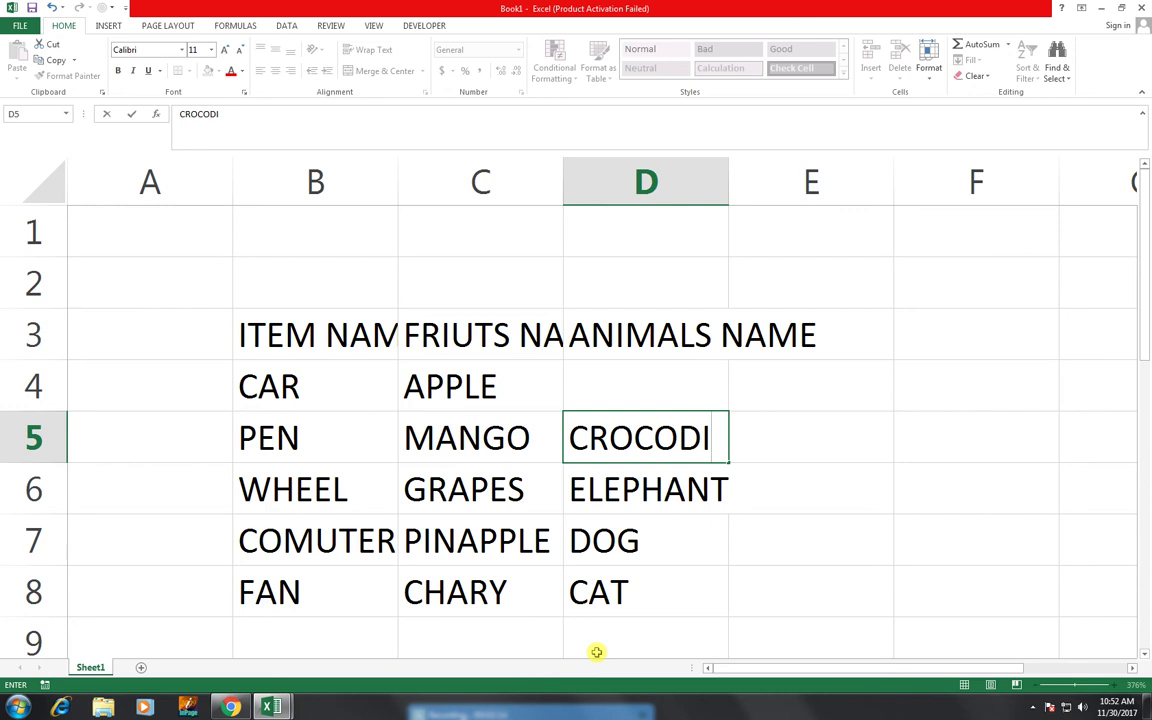
key("ctrl+Return")
key("F2")
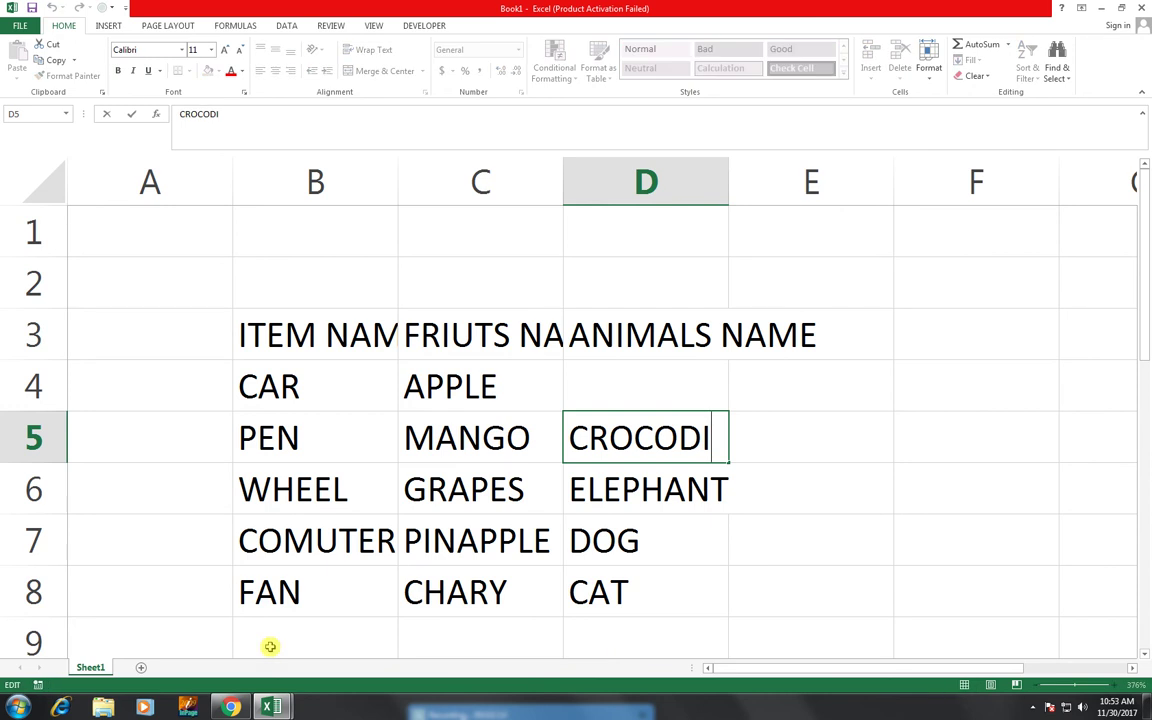
key("BackSpace")
type("ILE")
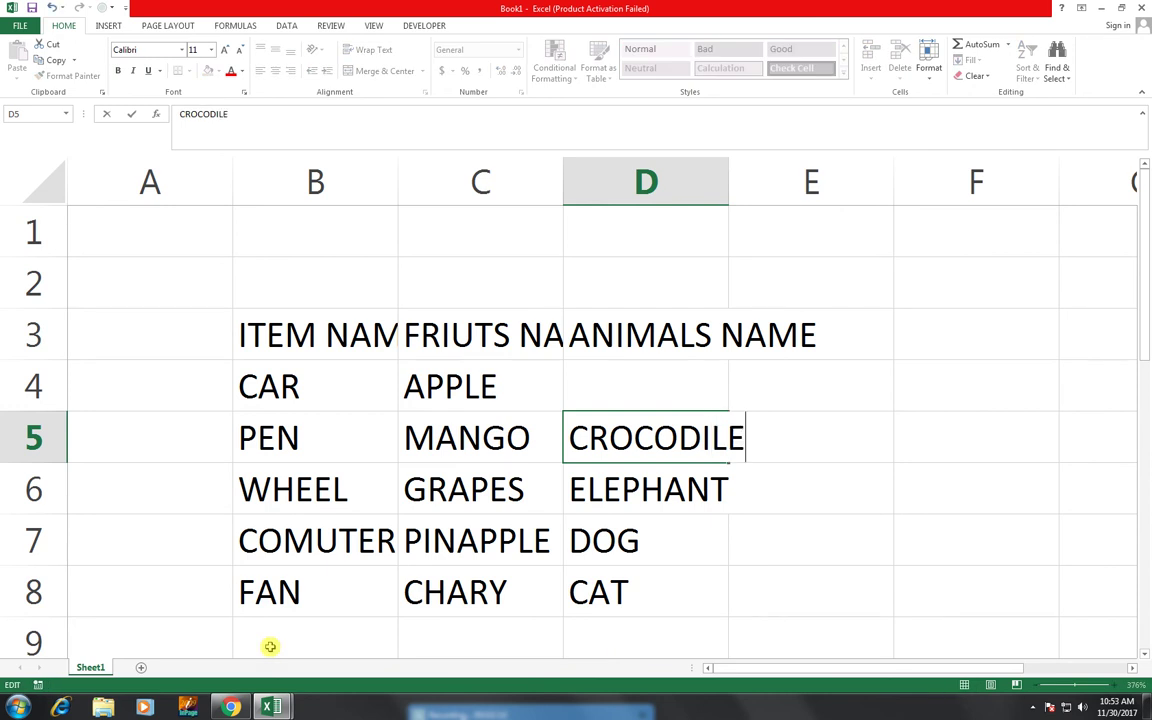
key("Return")
key("Up")
key("Up")
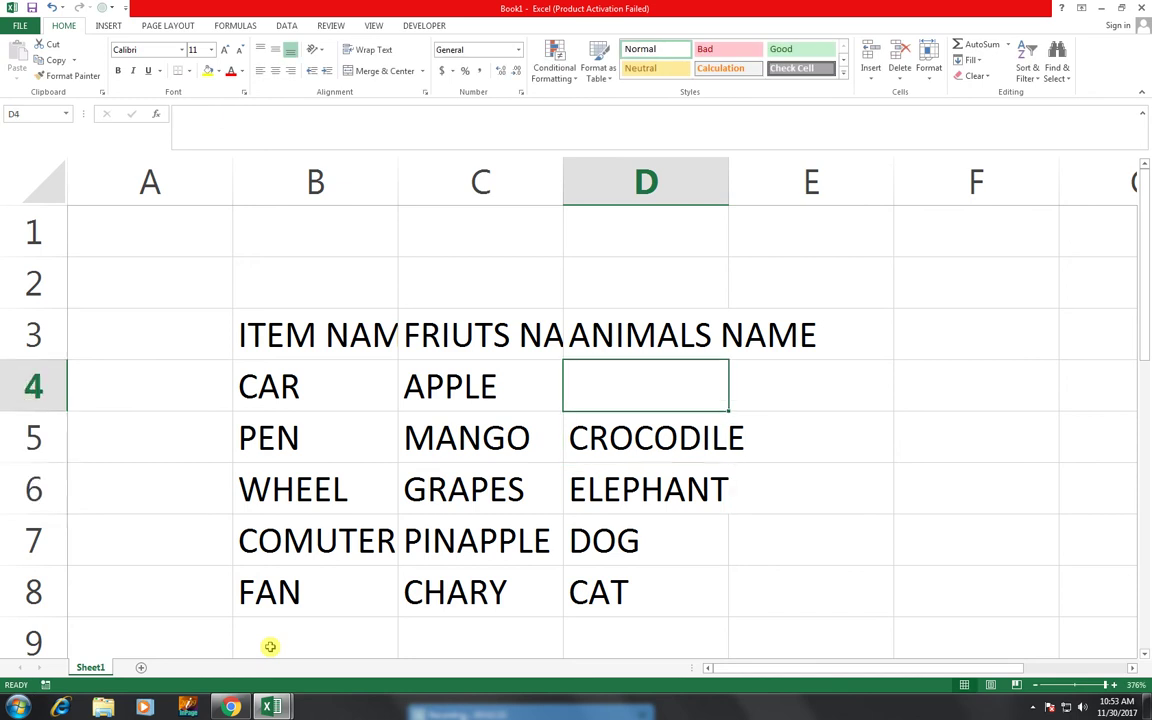
type("PENG")
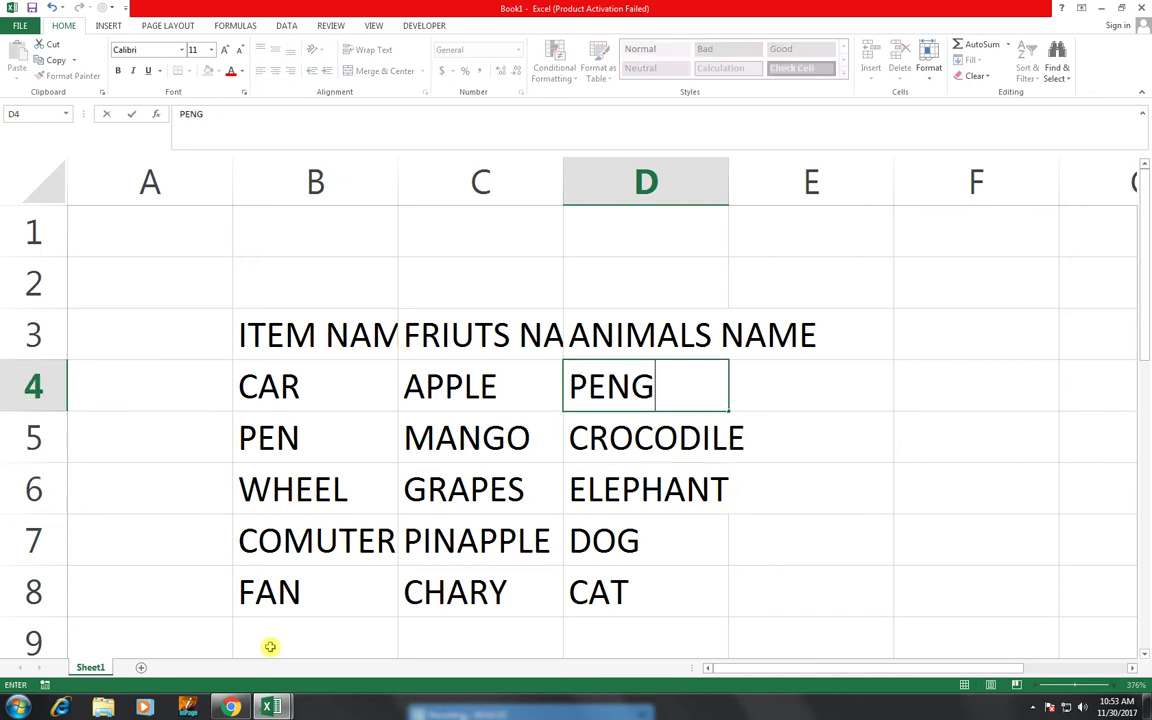
type("UINE")
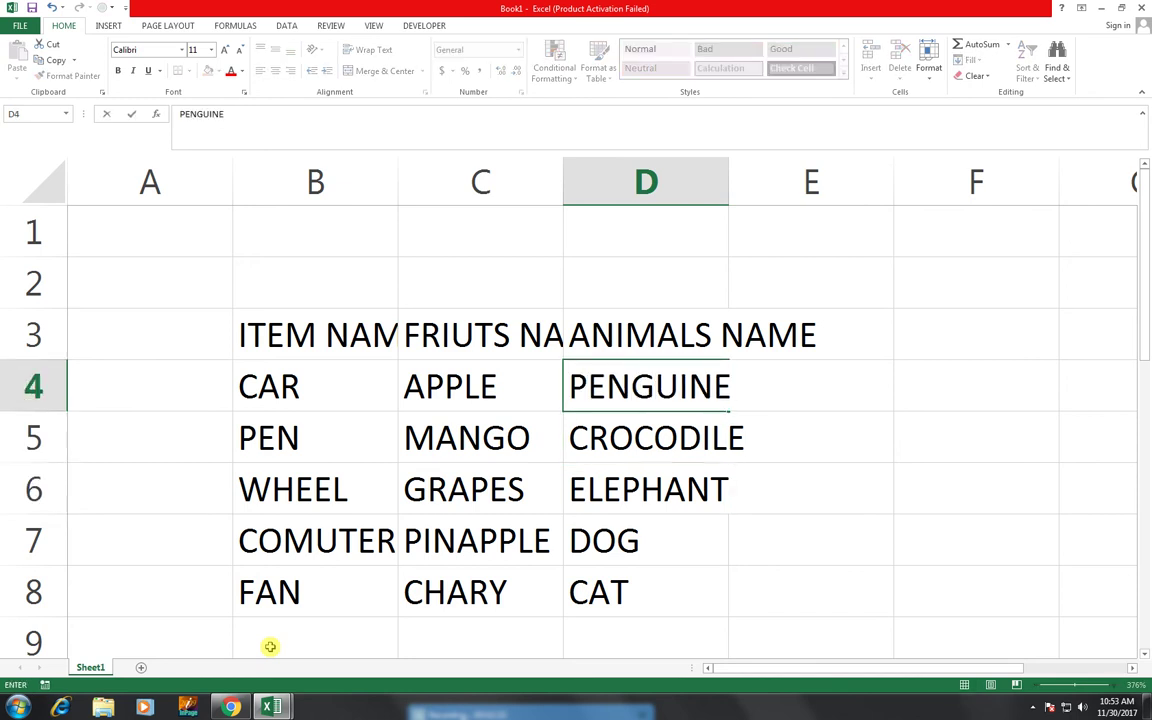
key("Left")
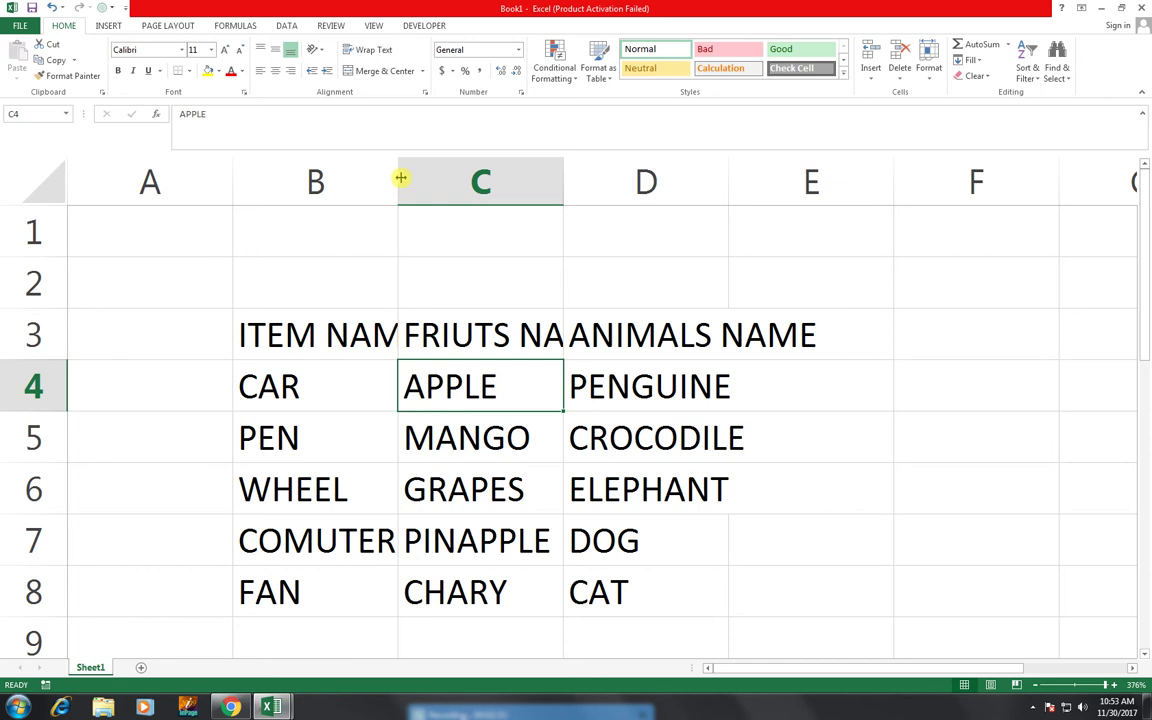
Widen column B and auto-fit columns C and D so all headers show, then zoom out
left_click_drag(397, 182, 433, 182)
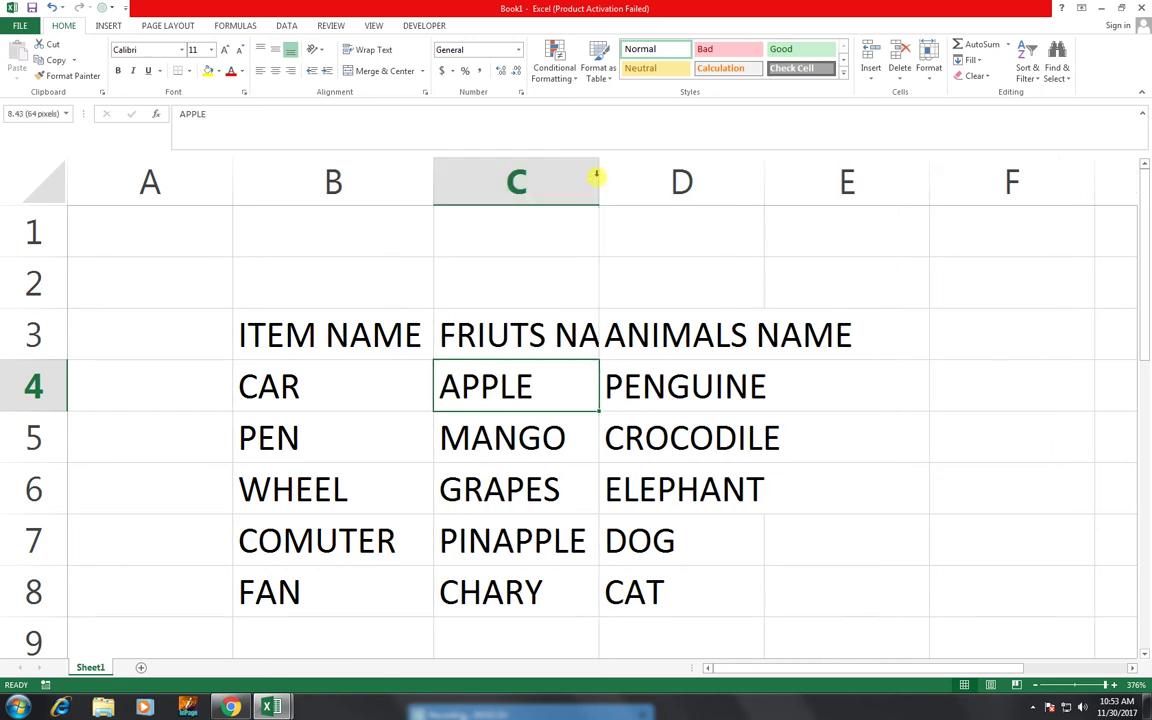
double_click(596, 178)
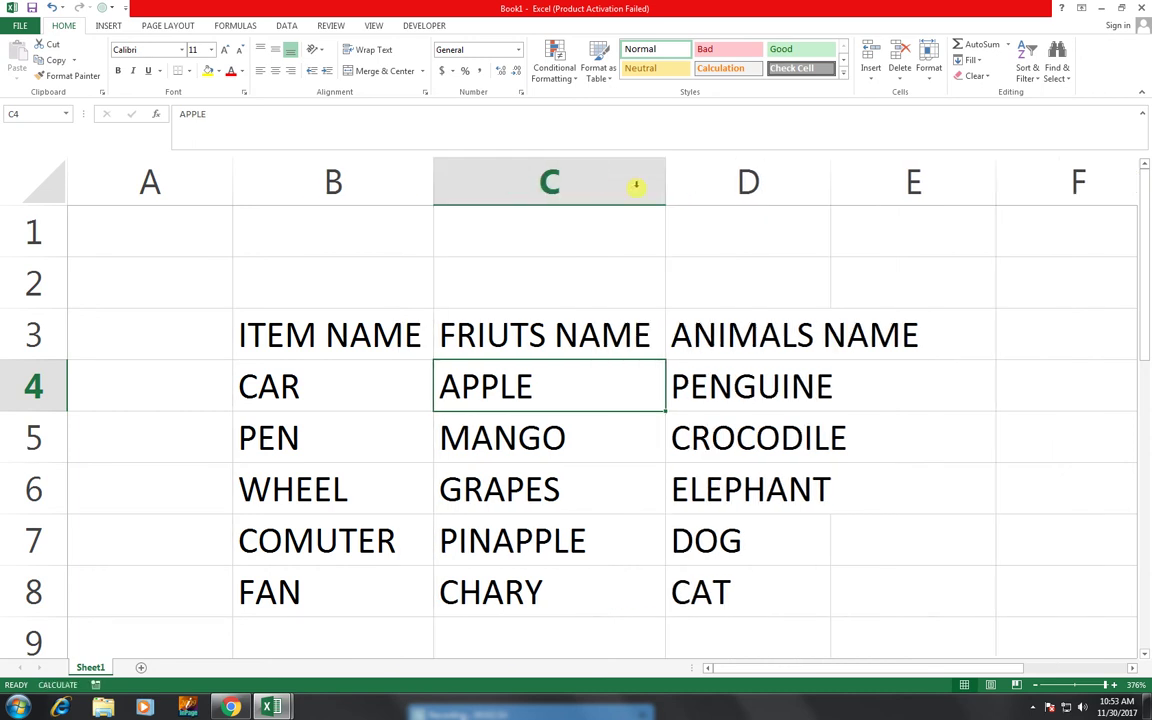
double_click(829, 182)
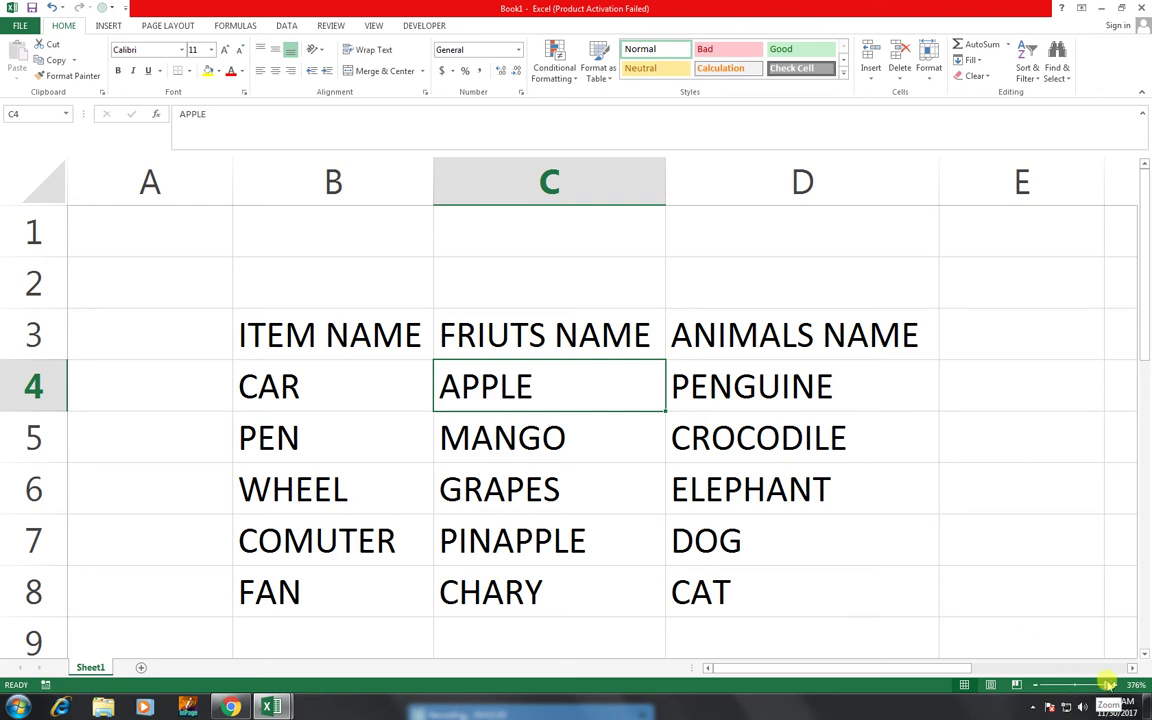
left_click_drag(1108, 684, 1095, 685)
mouse_move(235, 295)
left_mouse_down()
mouse_move(635, 433)
mouse_move(661, 499)
left_mouse_up()
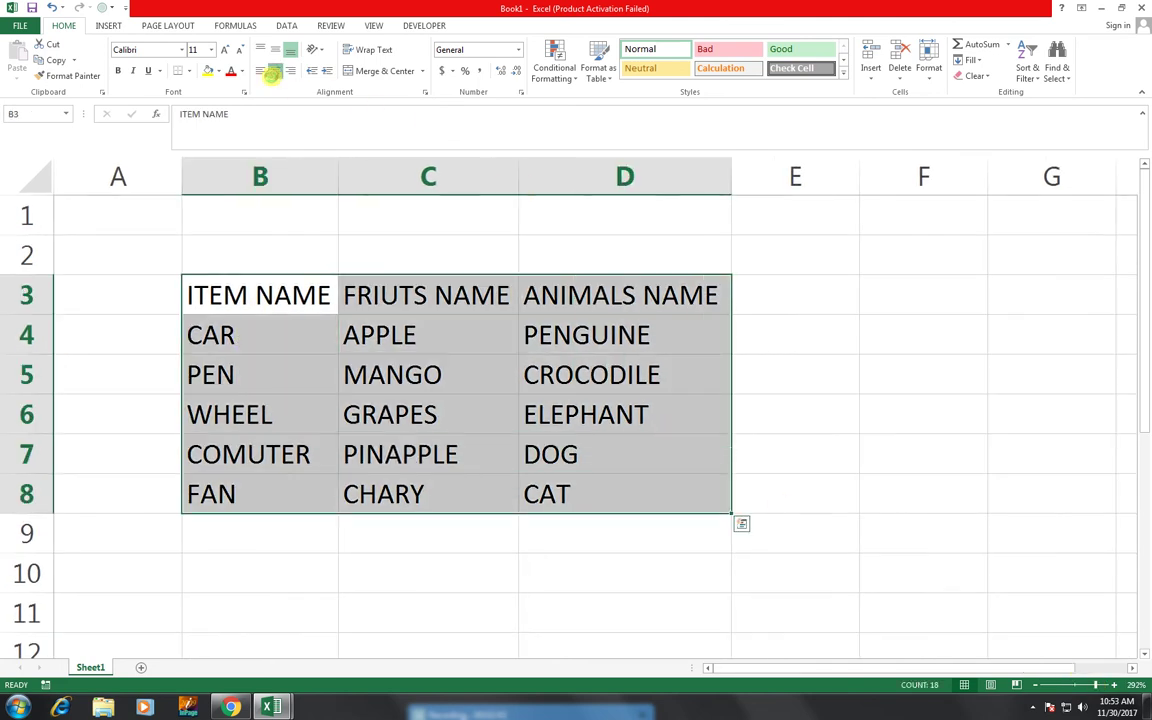
Center the table text and make header row B3:D3 bold with a thick box border
left_click(275, 70)
mouse_move(270, 295)
left_mouse_down()
mouse_move(544, 332)
mouse_move(586, 298)
left_mouse_up()
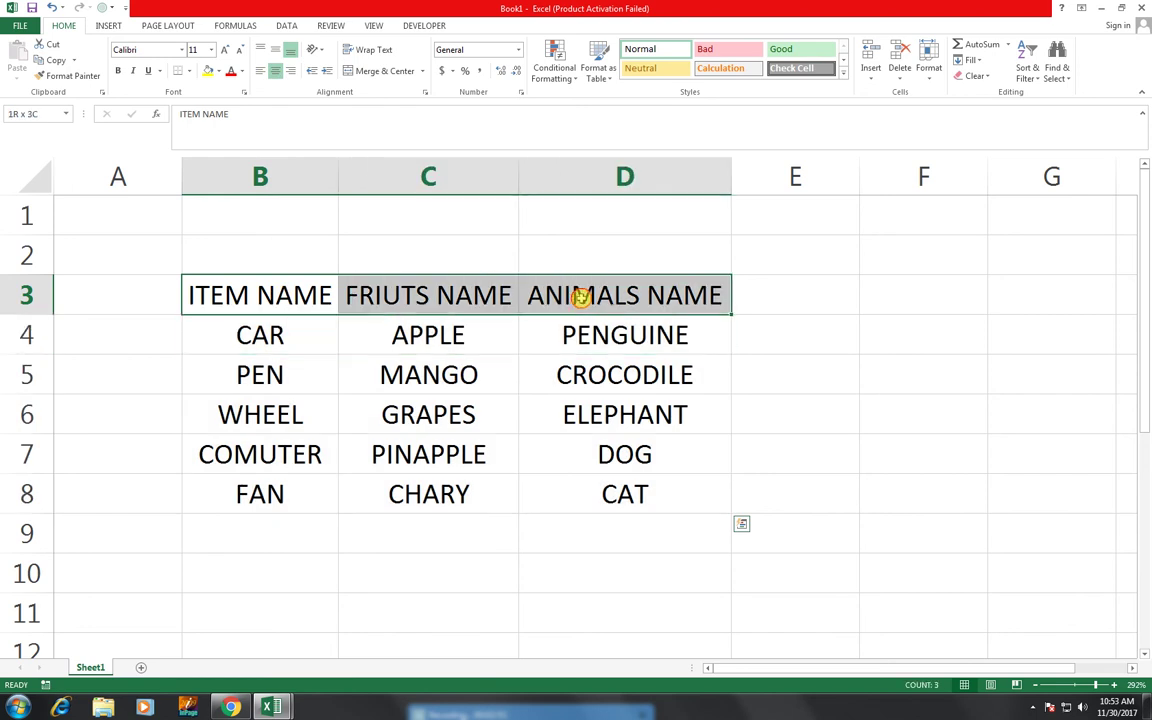
left_click(118, 71)
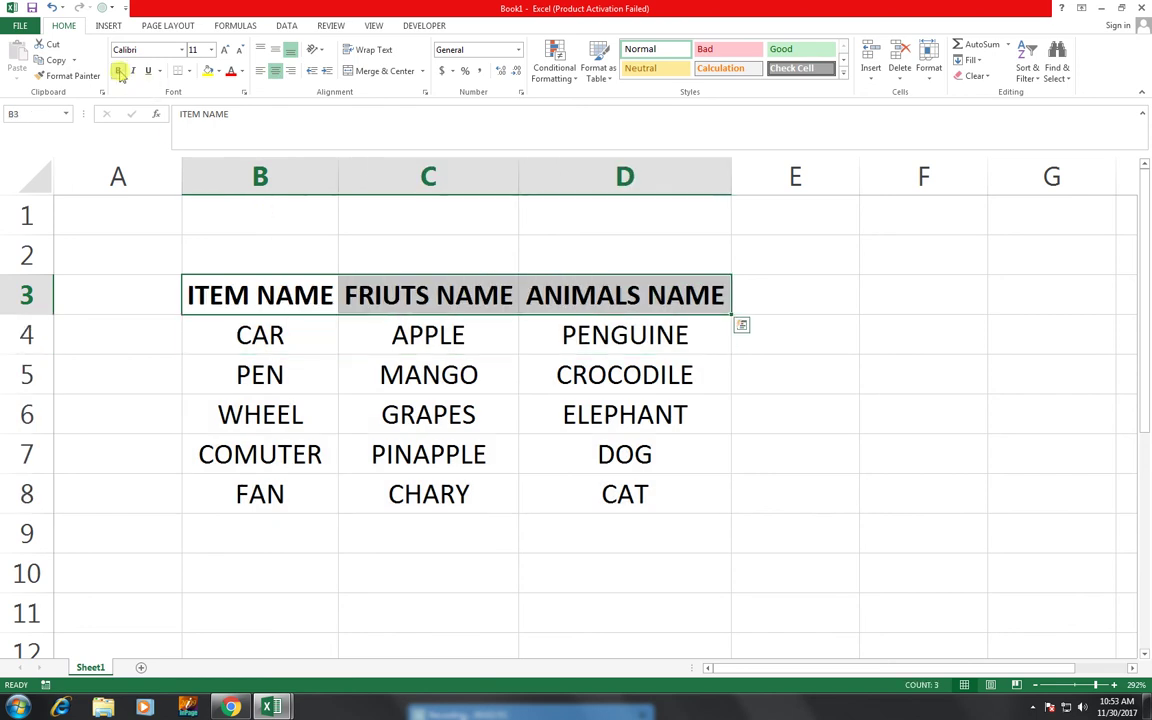
left_click(189, 70)
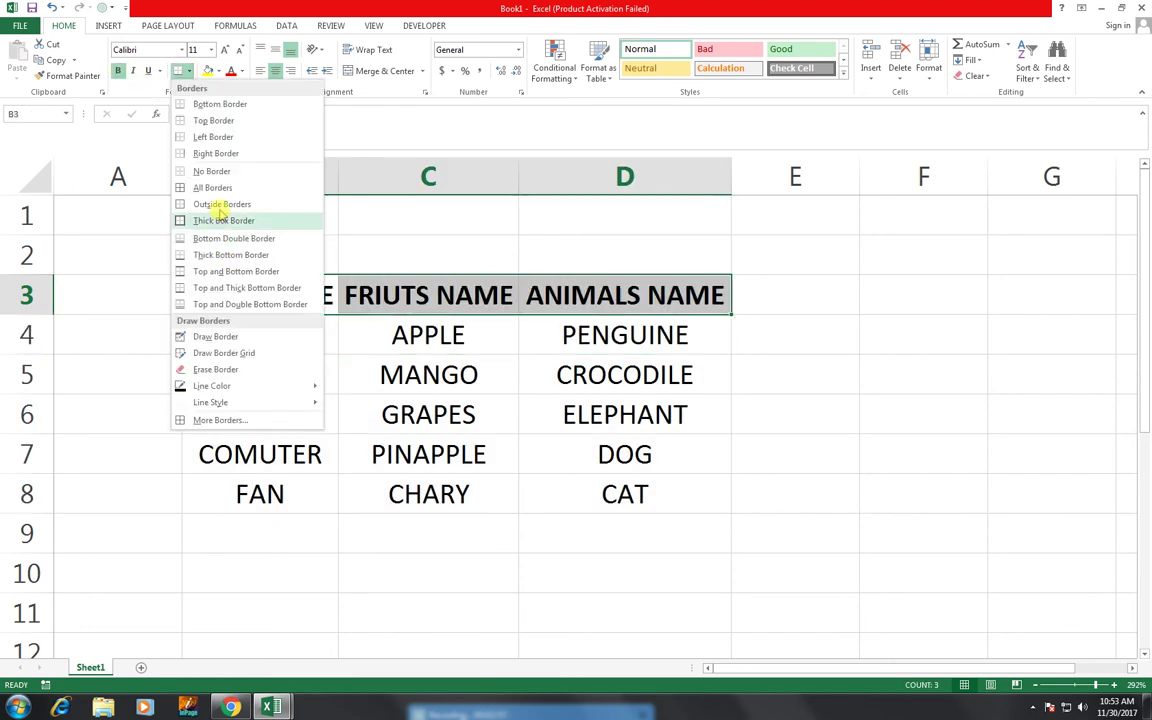
left_click(222, 221)
Outline each data column B4:B8, C4:C8 and D4:D8 with borders
left_click_drag(335, 340, 658, 500)
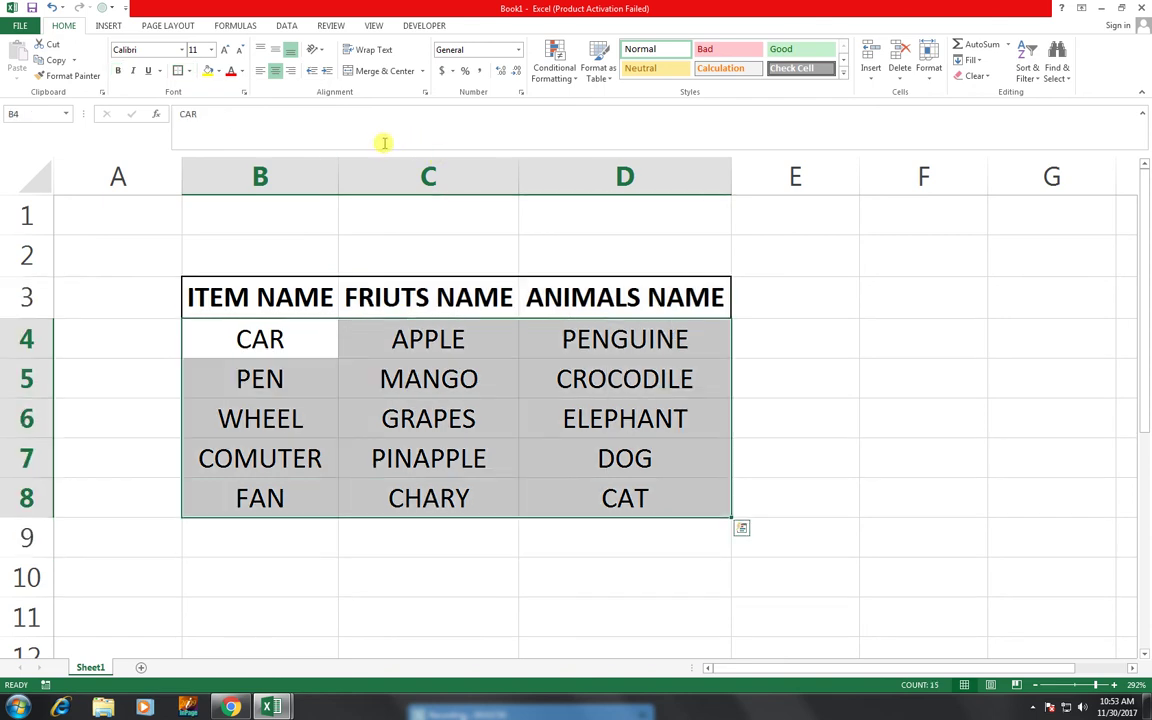
left_click(254, 428)
left_click_drag(254, 428, 257, 485)
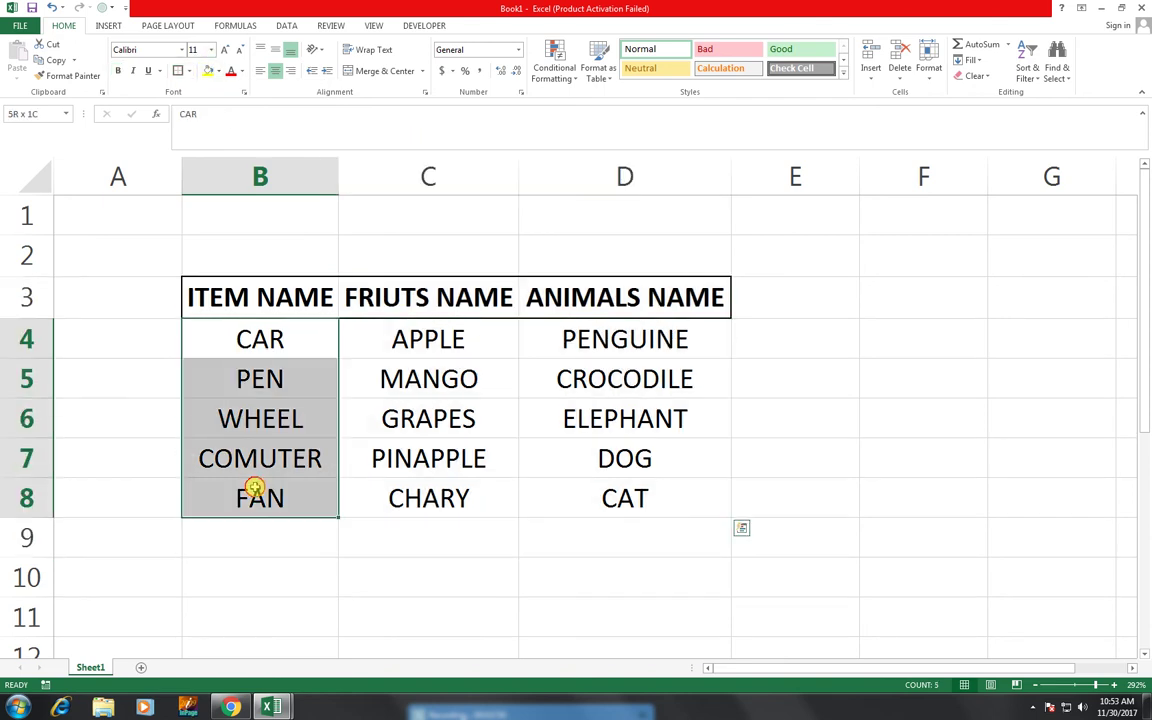
left_click_drag(468, 358, 458, 496)
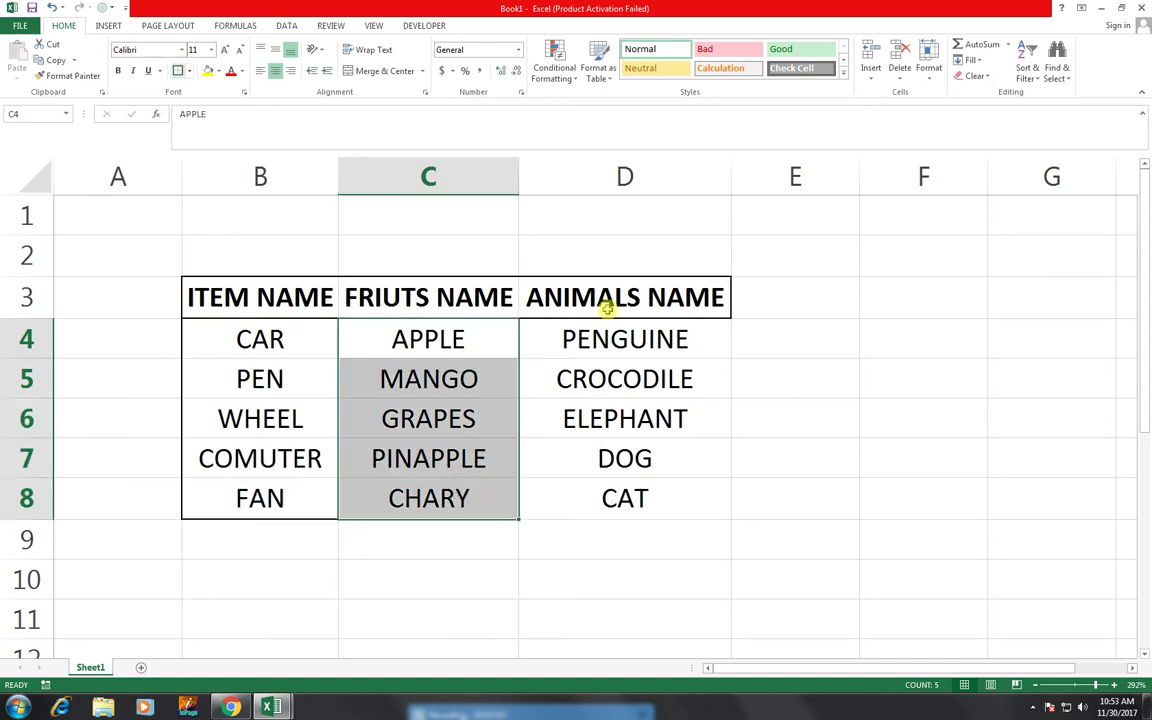
left_click_drag(612, 338, 622, 478)
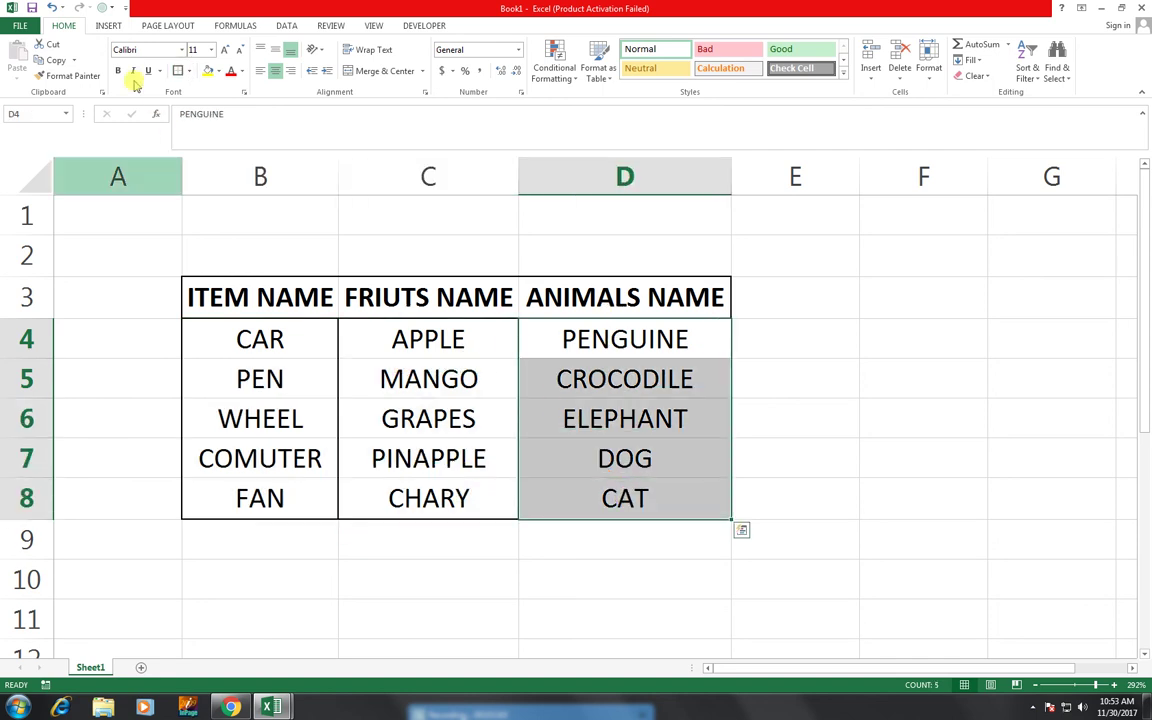
left_click(496, 368)
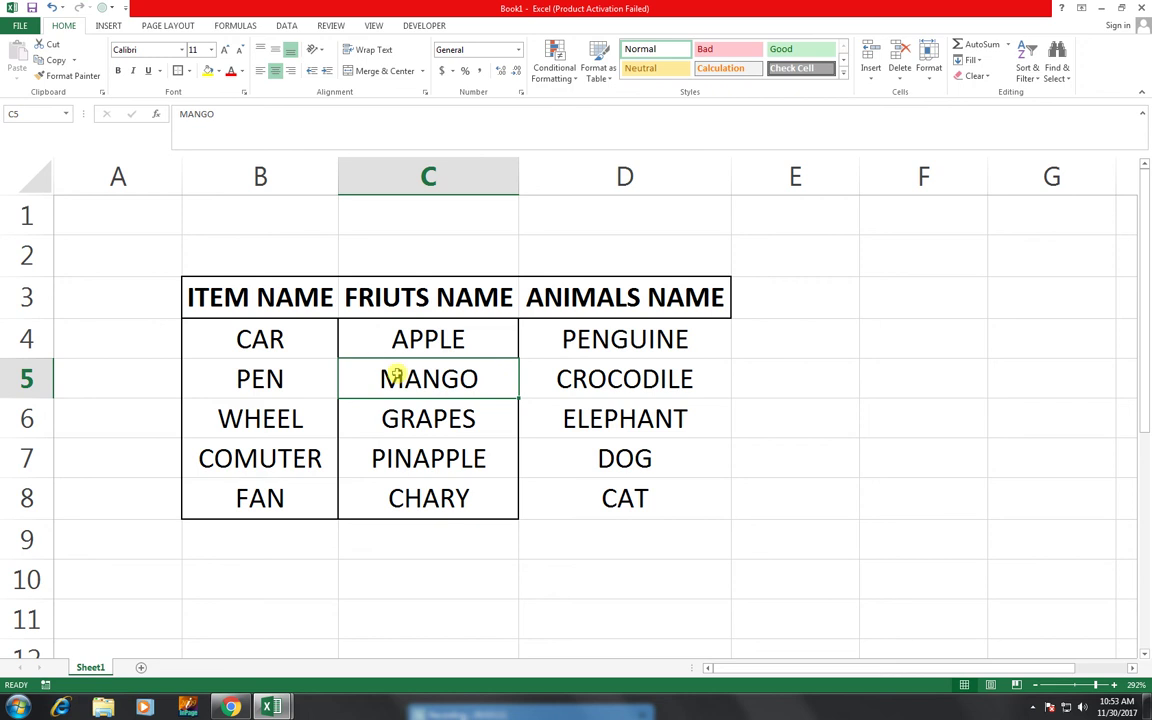
left_click_drag(600, 378, 625, 498)
left_click_drag(617, 330, 617, 496)
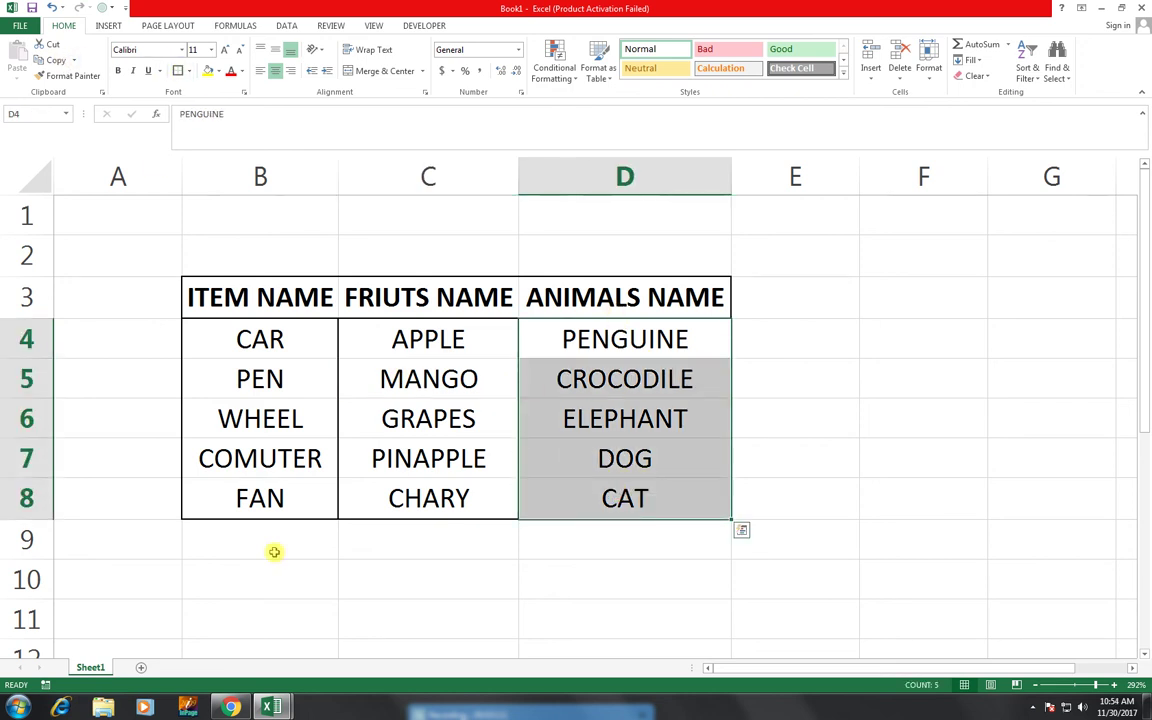
left_click_drag(267, 596, 399, 607)
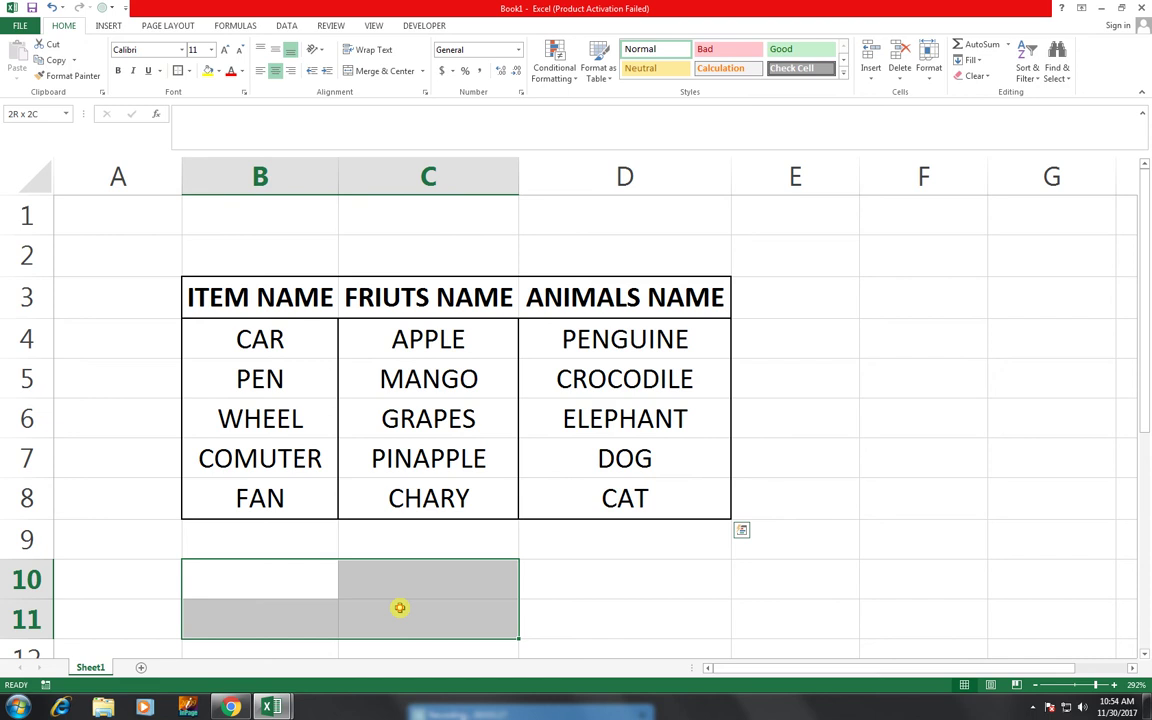
Merge B10:C11 row by row with Merge Across
left_click_drag(334, 604, 408, 621)
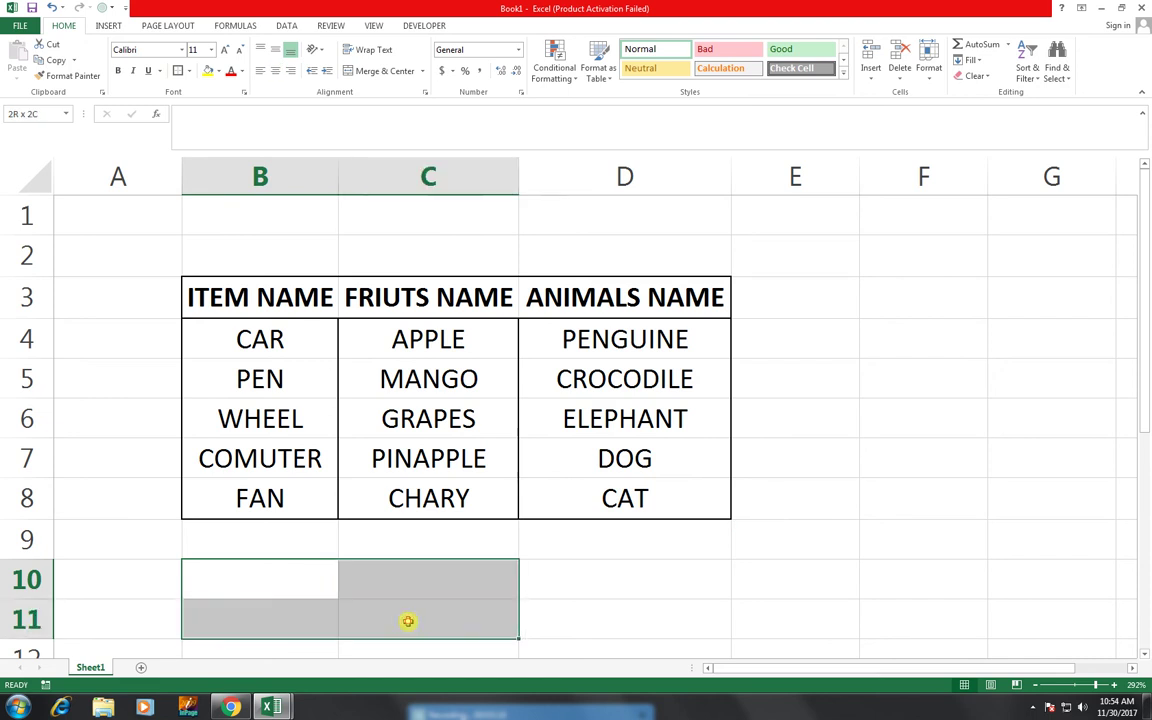
left_click(422, 71)
left_click(422, 71)
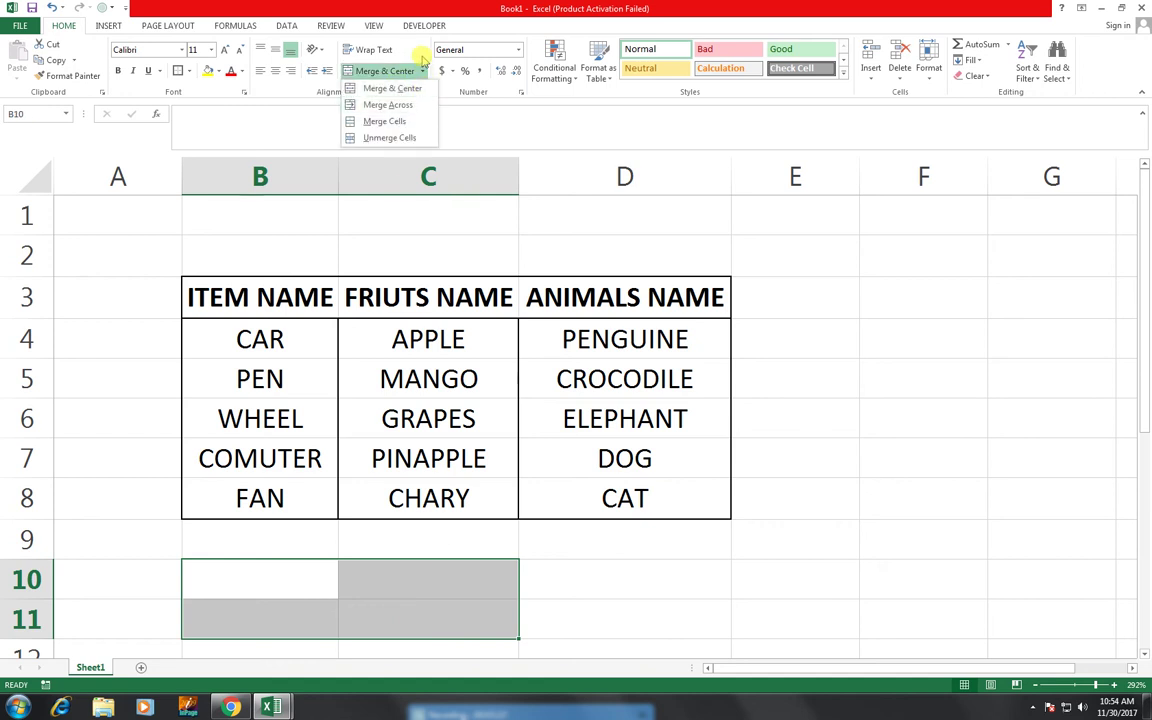
left_click(422, 70)
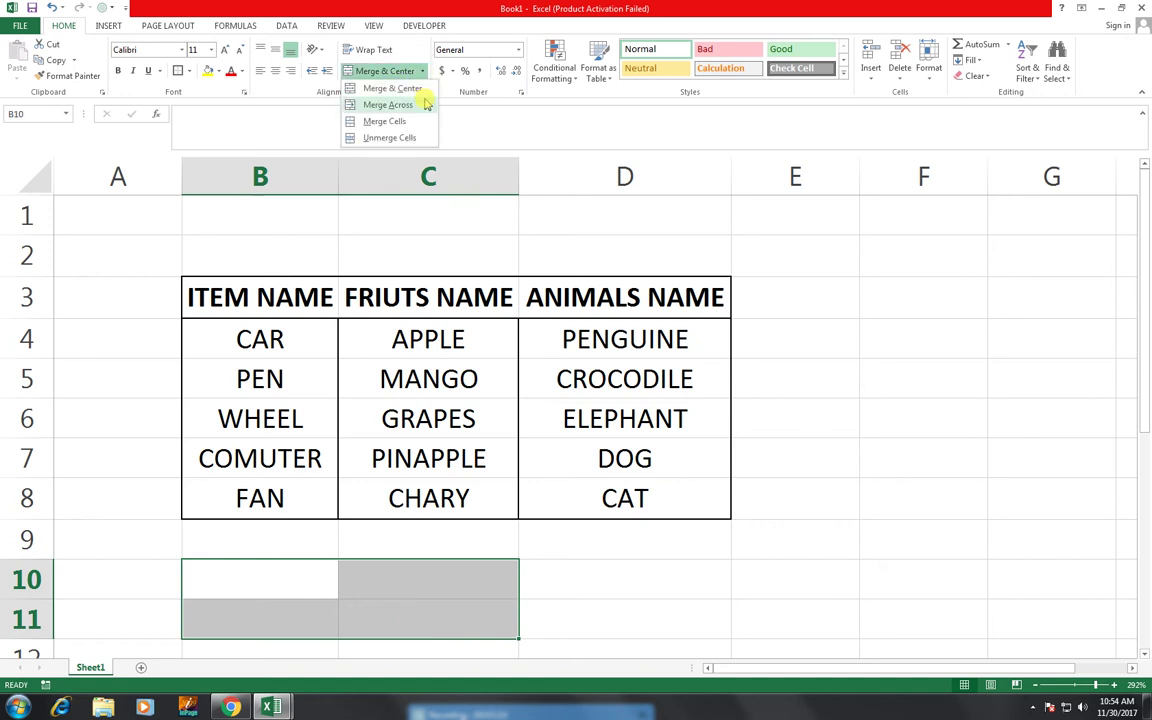
left_click(426, 104)
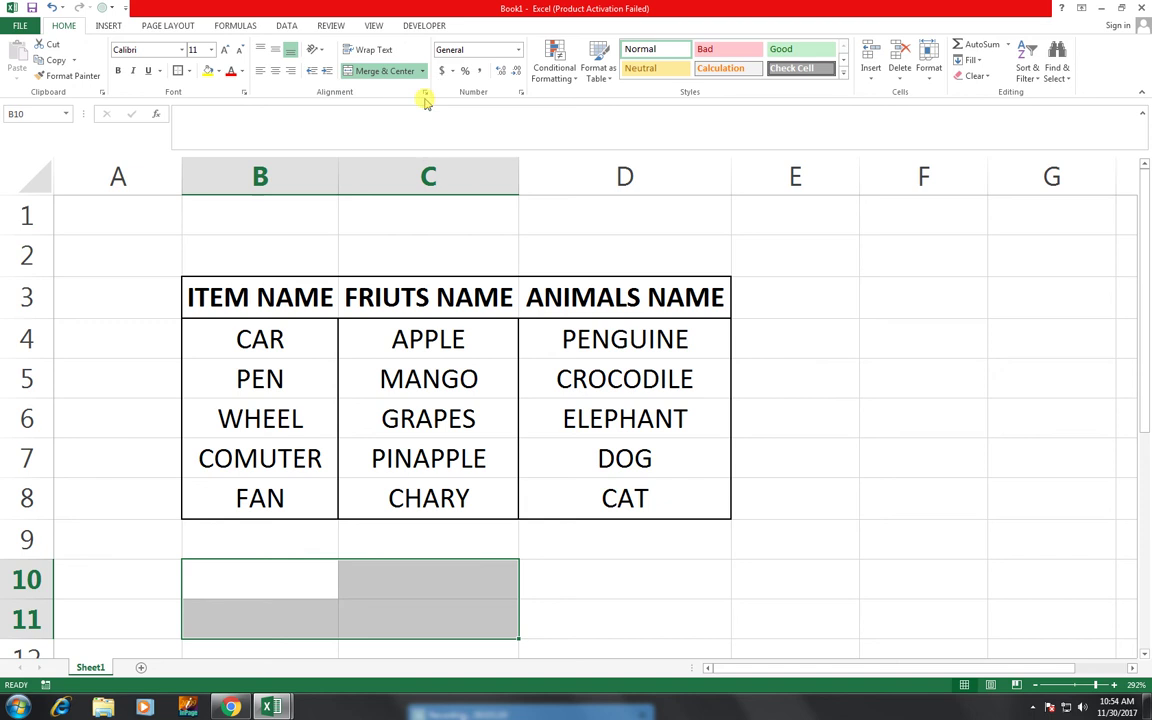
Apply All Borders plus an outline to the block B10:D11
left_click(328, 595)
left_click(327, 607)
left_click_drag(309, 579, 525, 620)
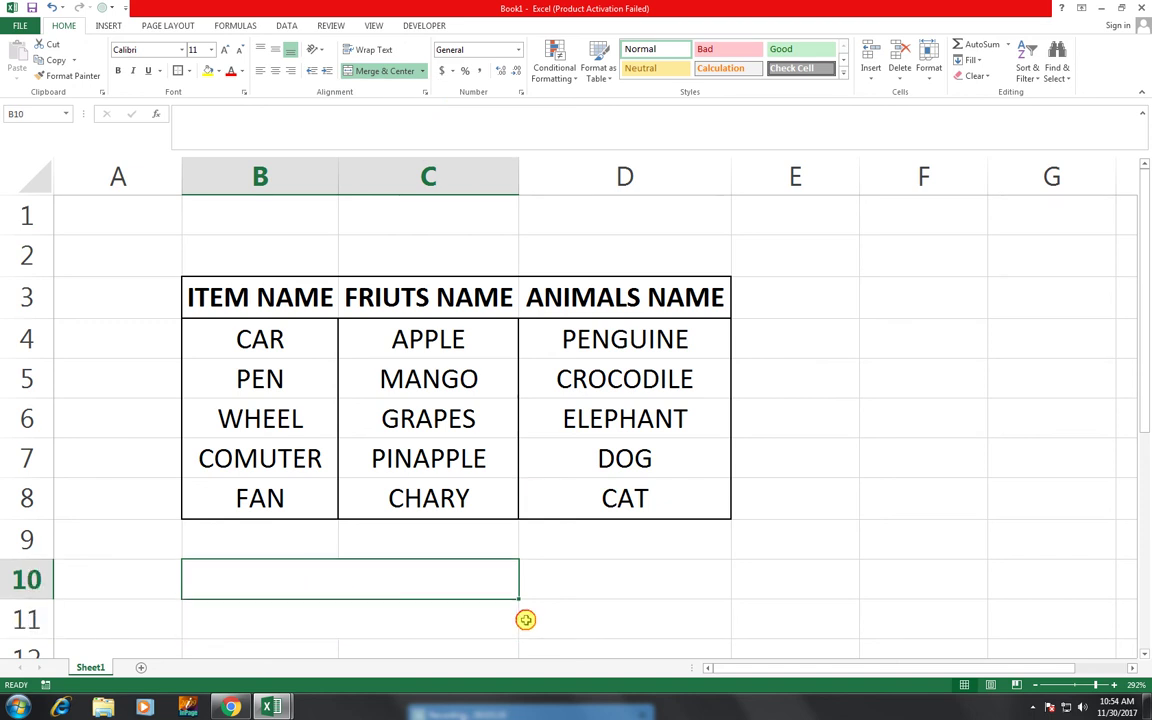
left_click(189, 71)
left_click(206, 188)
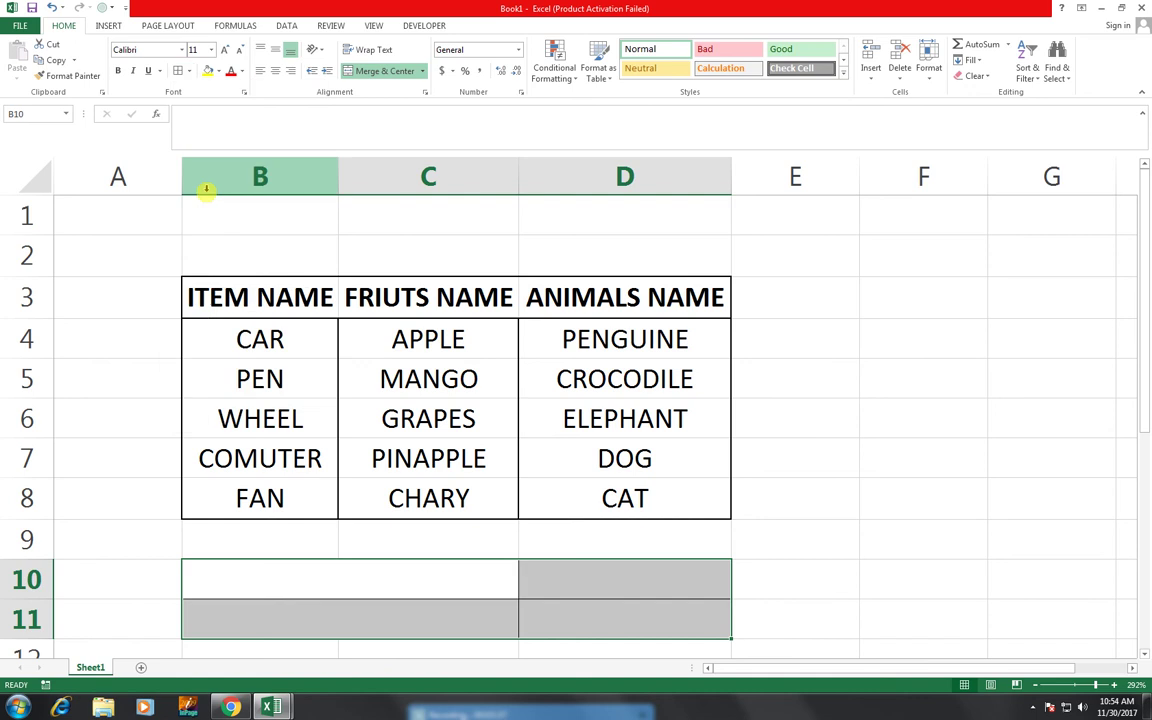
left_click(193, 70)
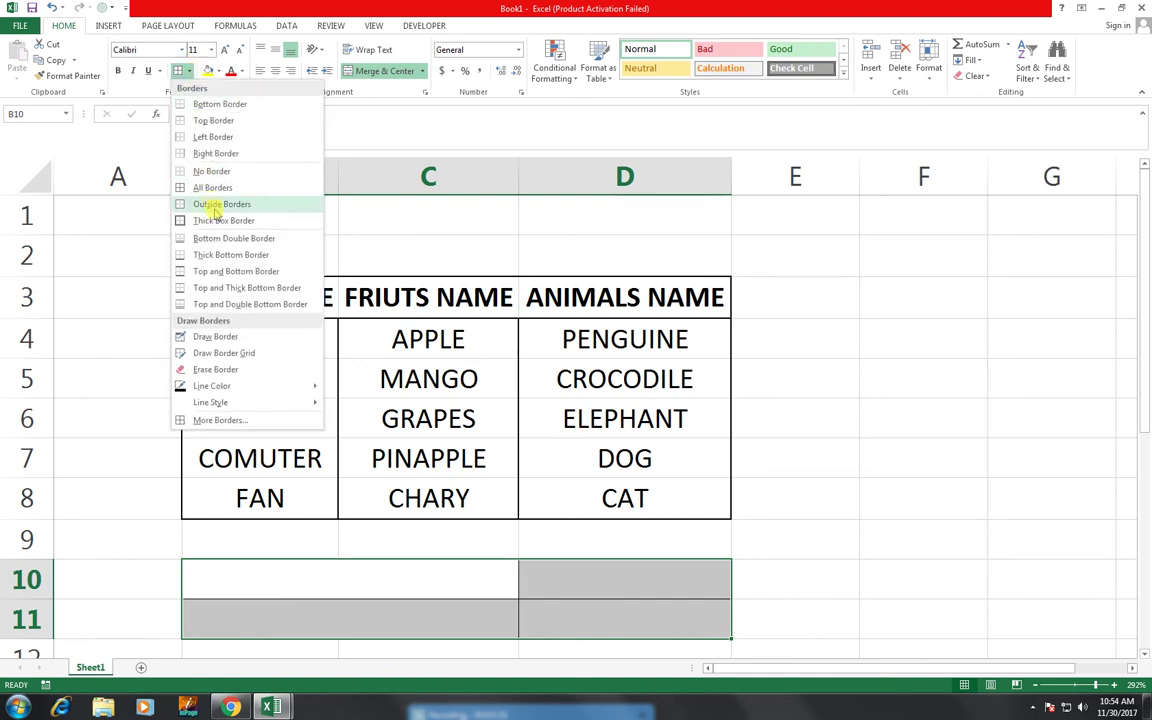
left_click(200, 195)
left_click(697, 571)
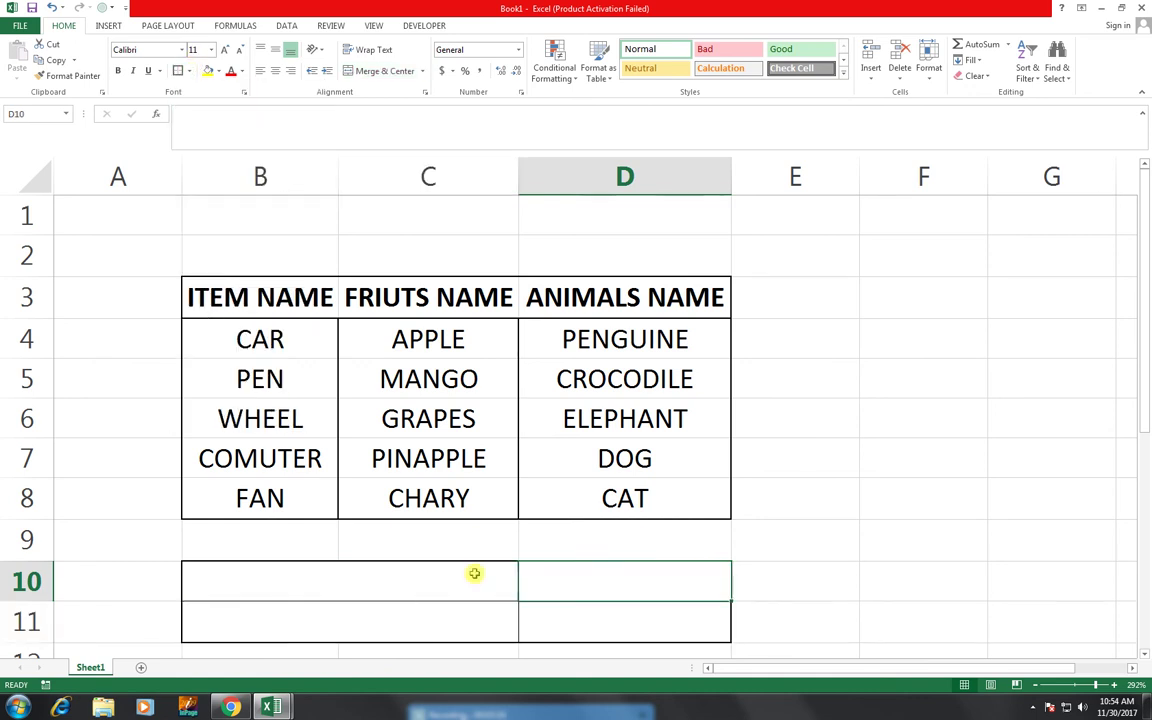
left_click(410, 552)
Label merged B10 'TYPE ANY CODE' and merged B11 'PICK THE SPECIAL NAME'
left_click(408, 568)
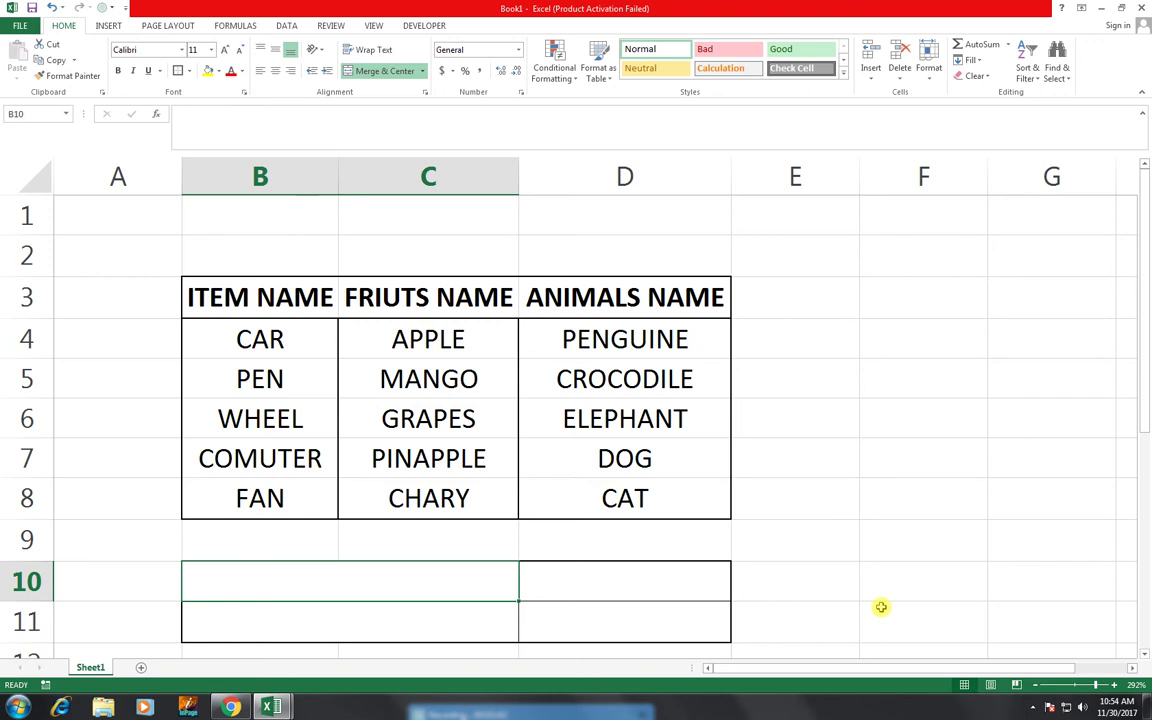
type("TYPE A")
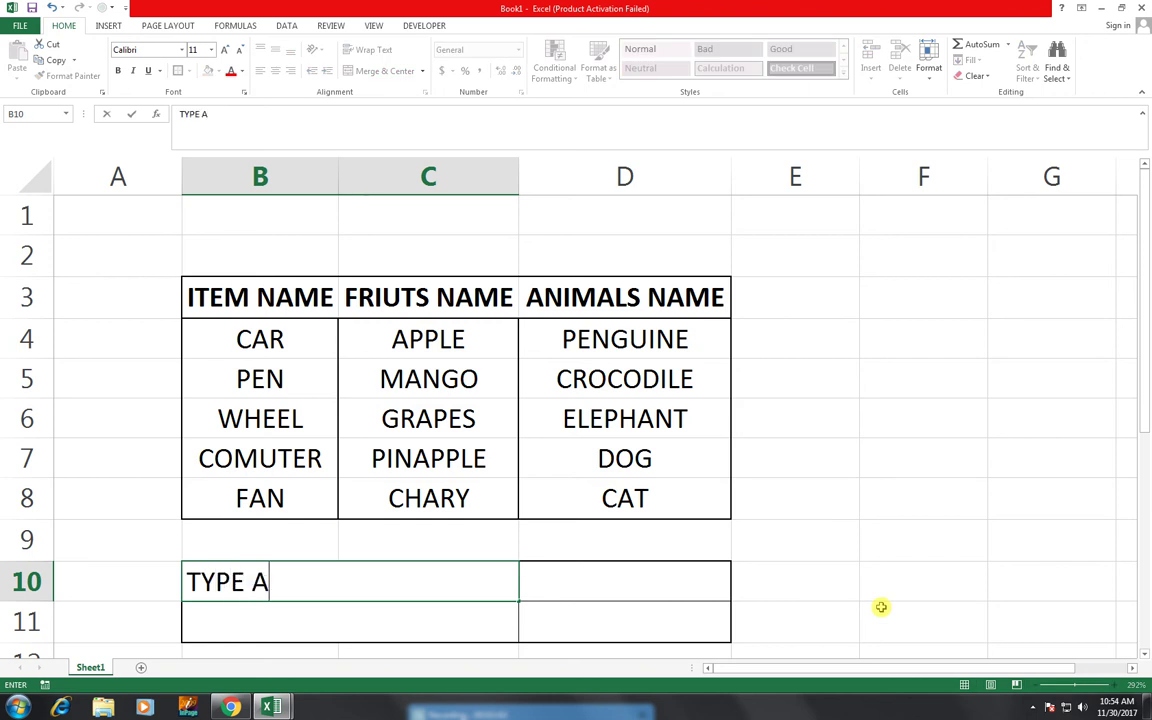
type("NY IOC")
key("BackSpace")
key("BackSpace")
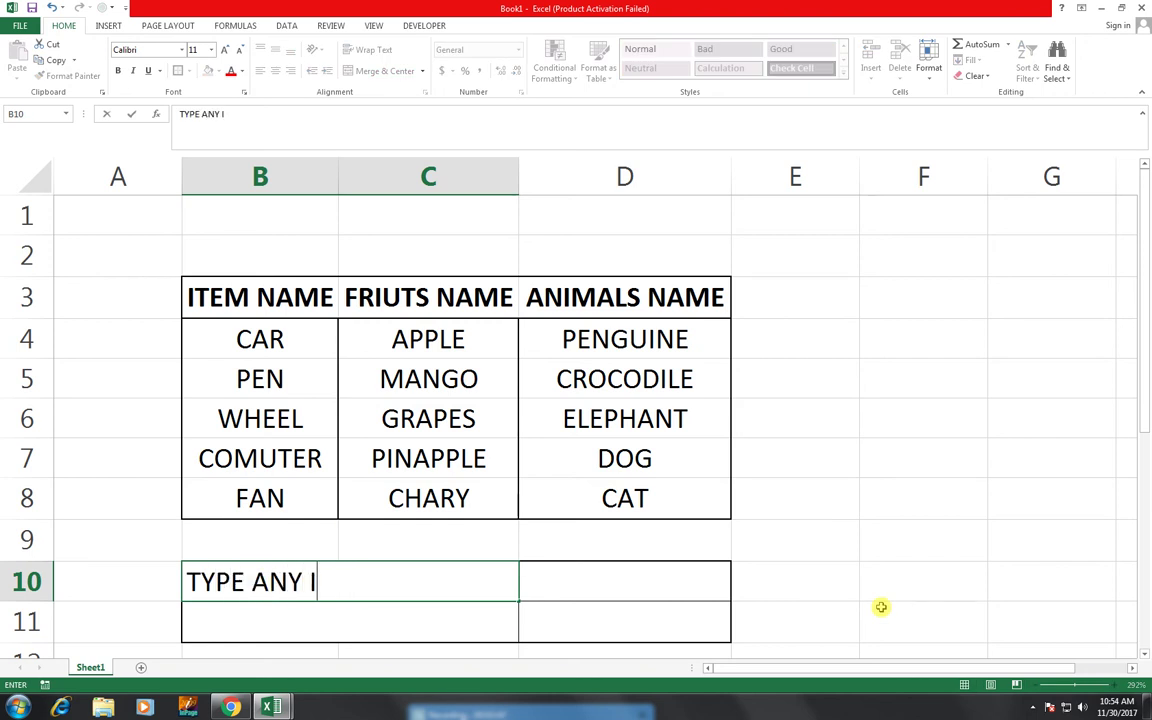
key("BackSpace")
type("CODE")
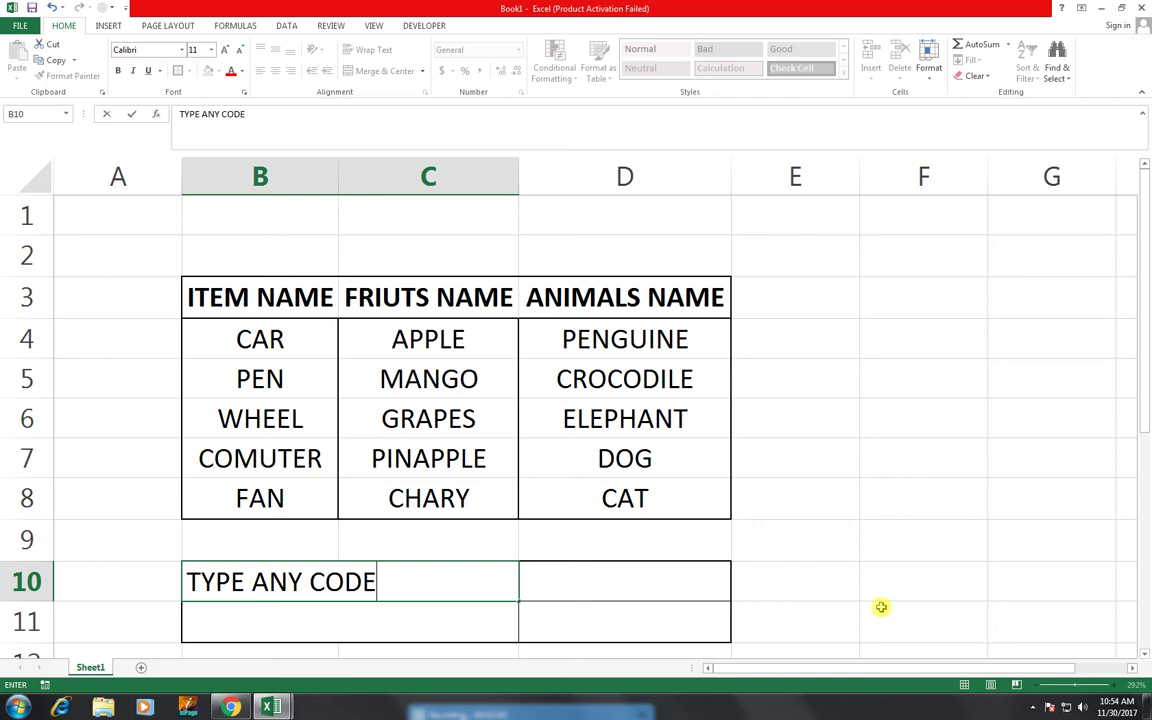
key("Return")
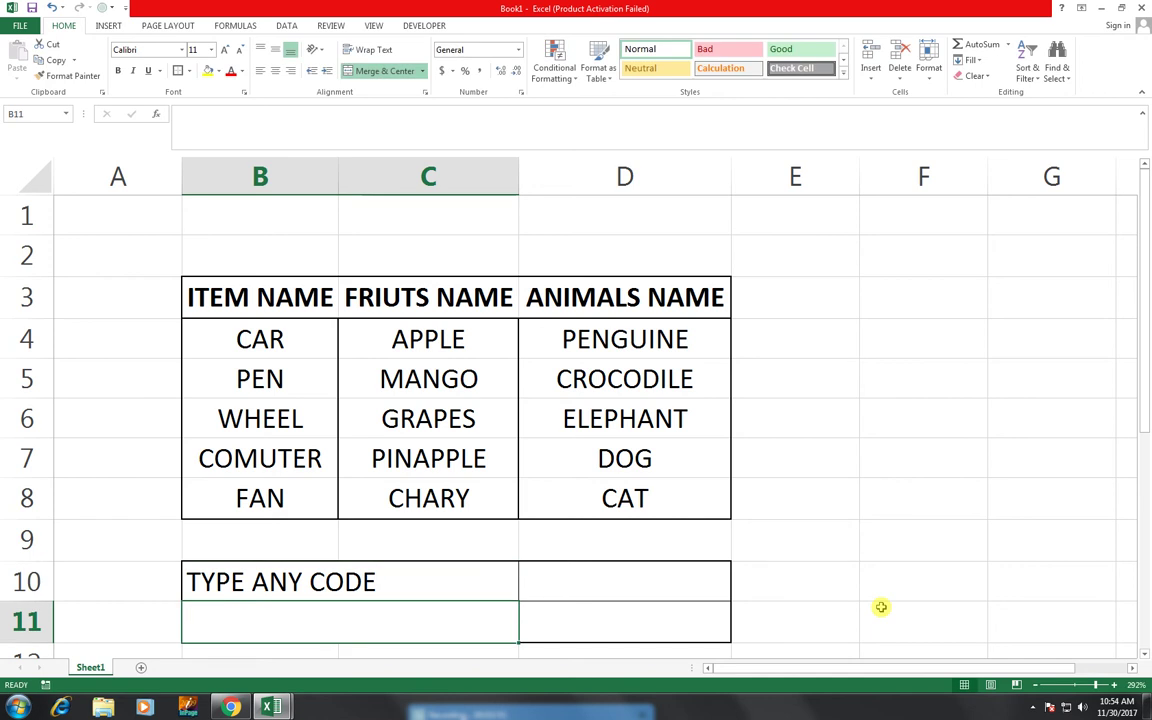
type("PICK THE ")
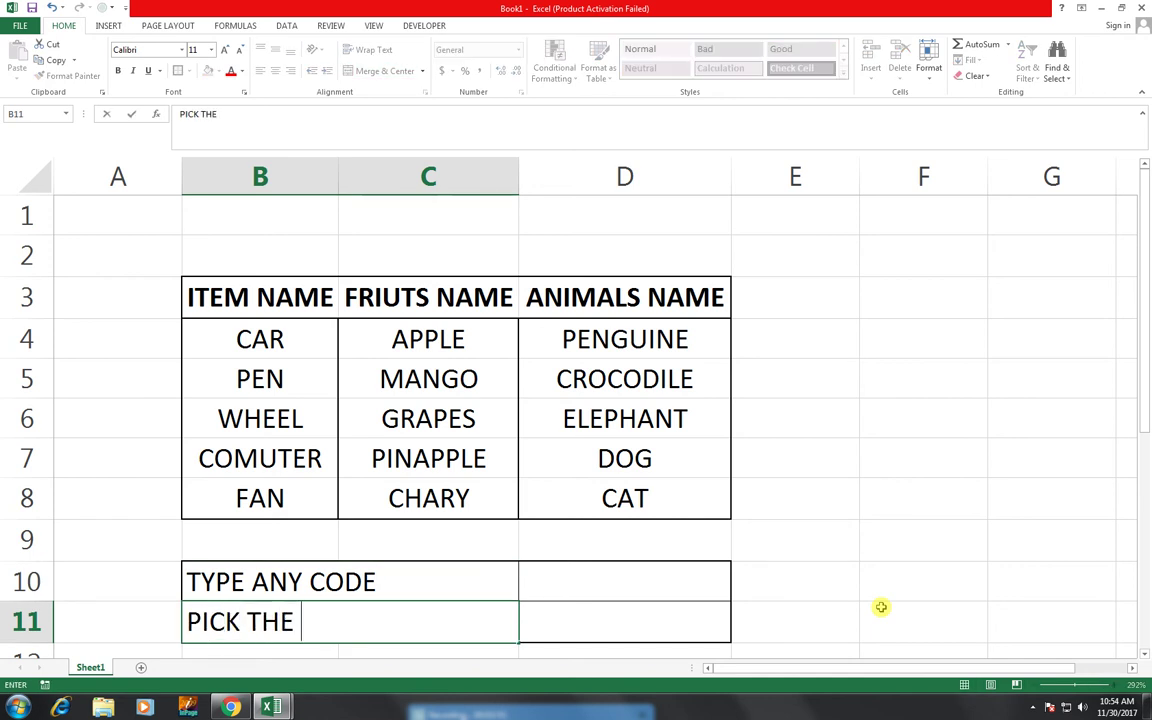
type("SPECIAL")
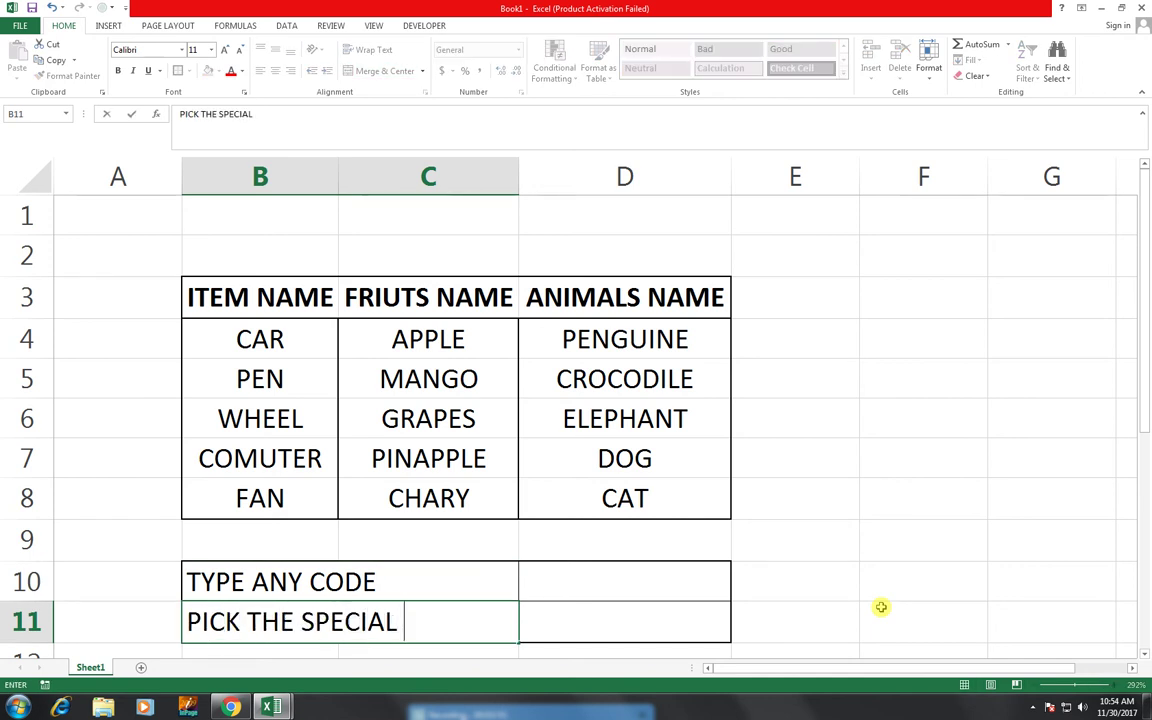
type(" NAME")
key("Return")
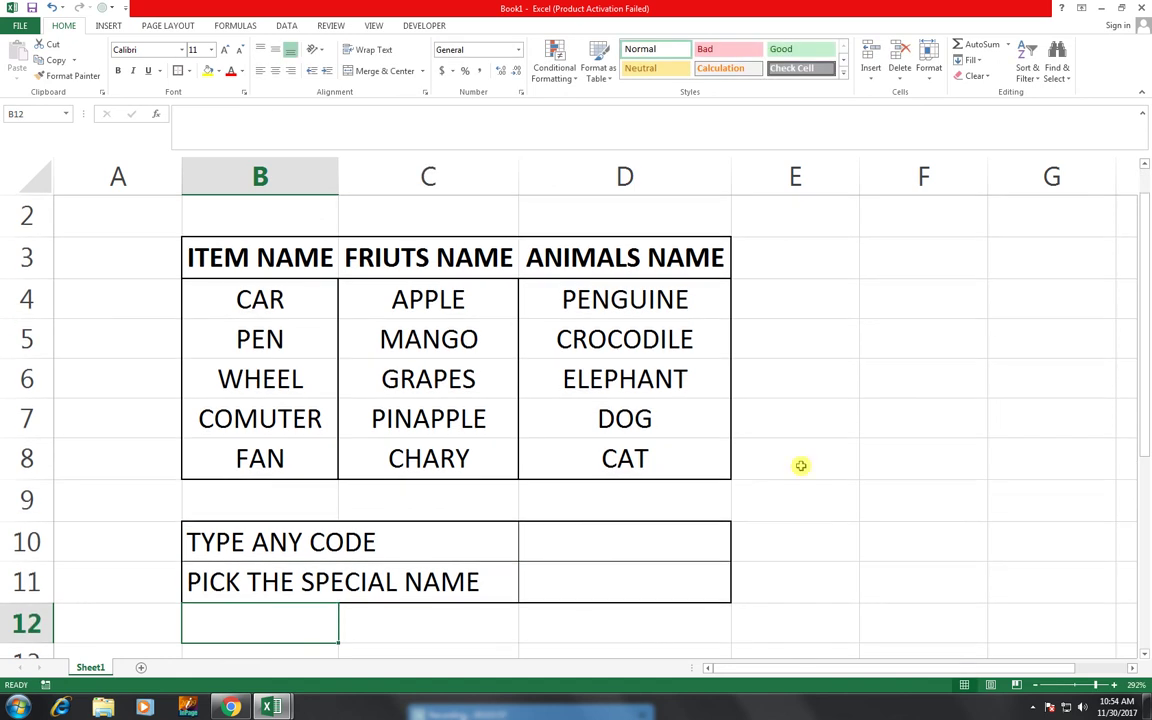
left_click_drag(310, 295, 478, 455)
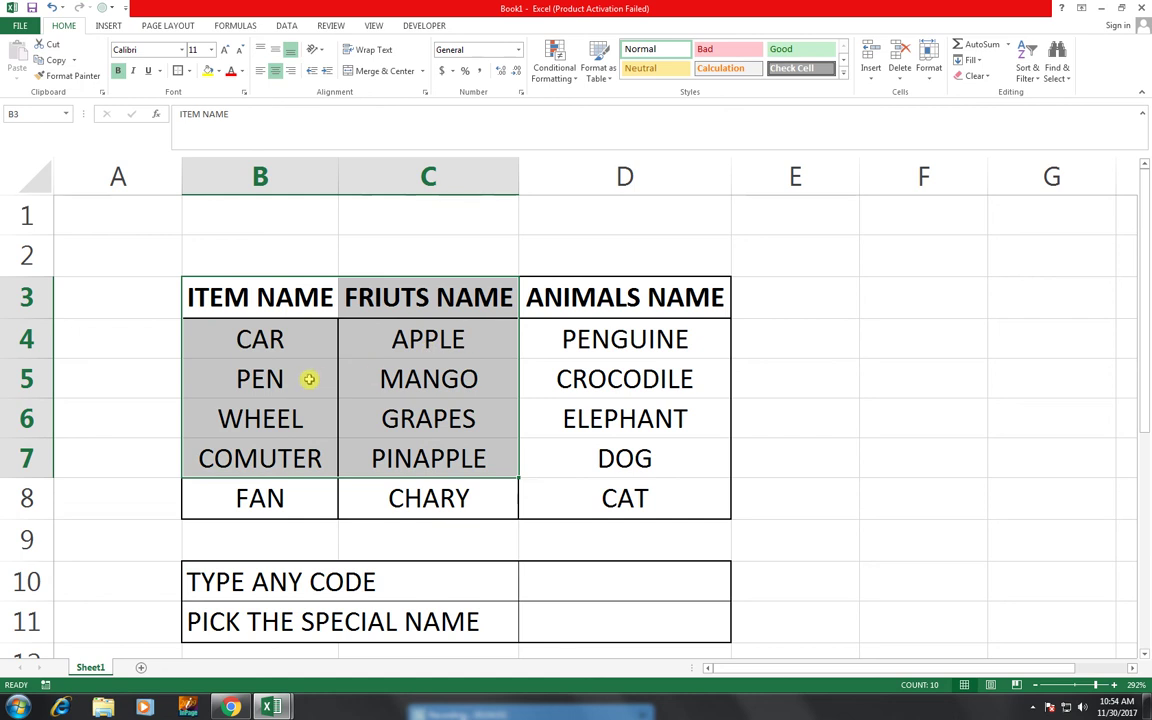
Bold the TYPE ANY CODE and PICK THE SPECIAL NAME labels in B10:D11
left_click(375, 579)
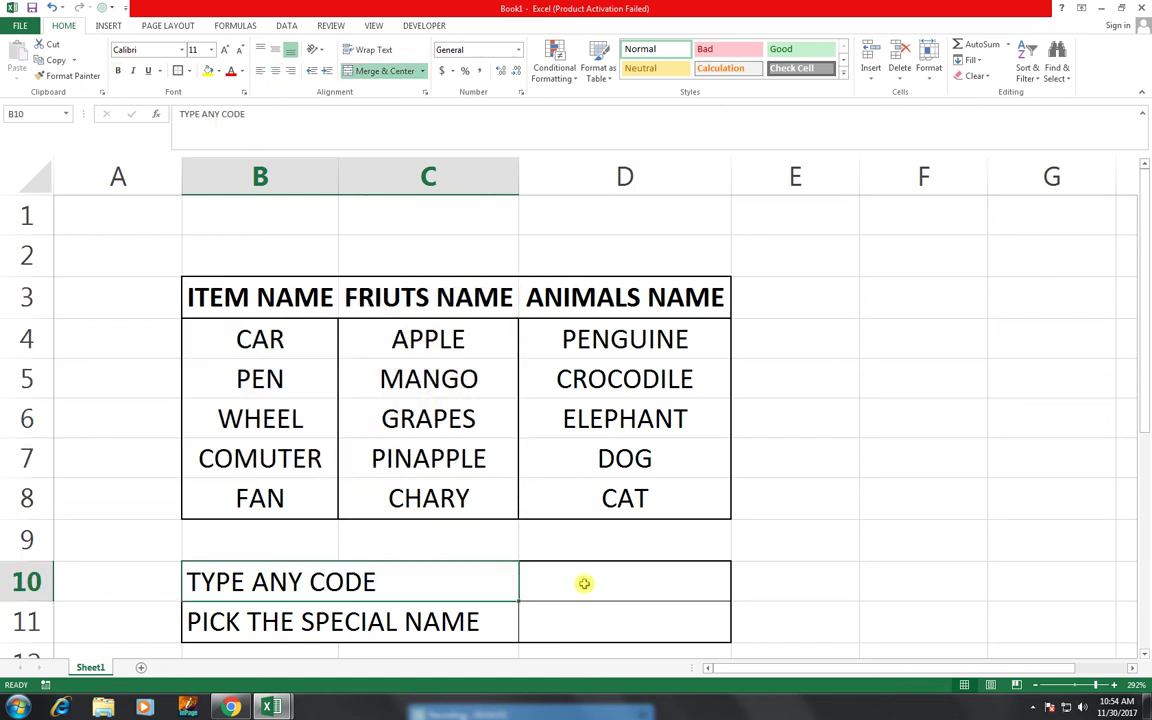
left_click(584, 582)
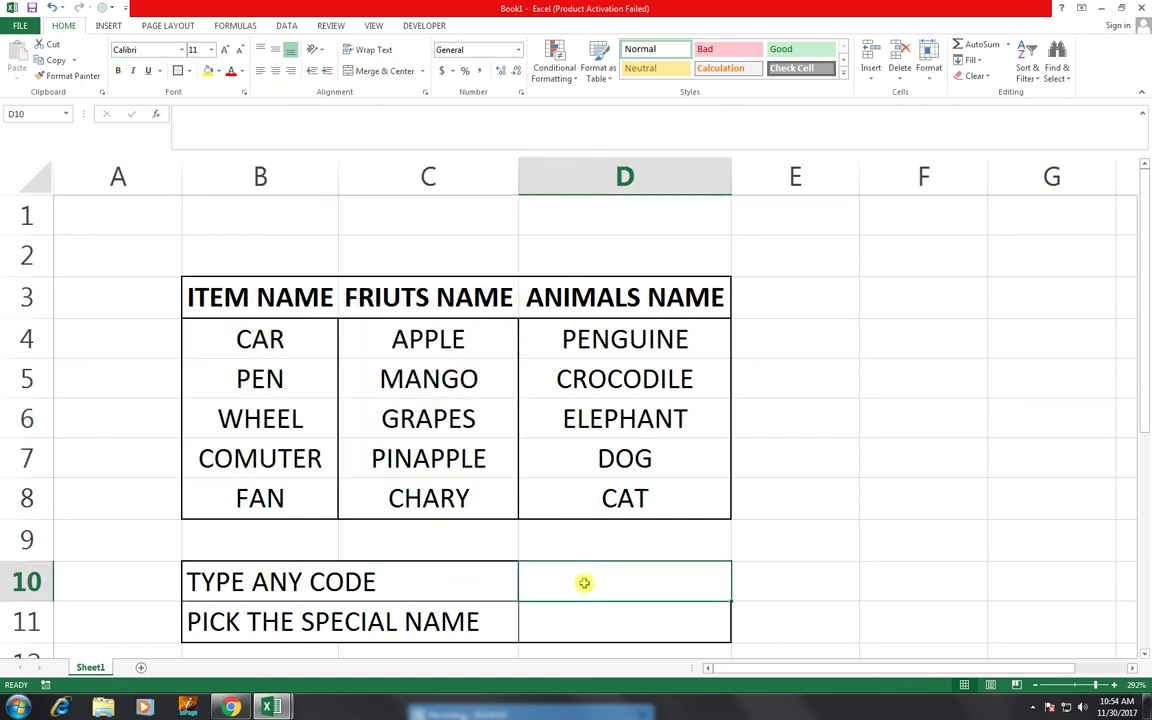
left_click(411, 499)
left_click(582, 621)
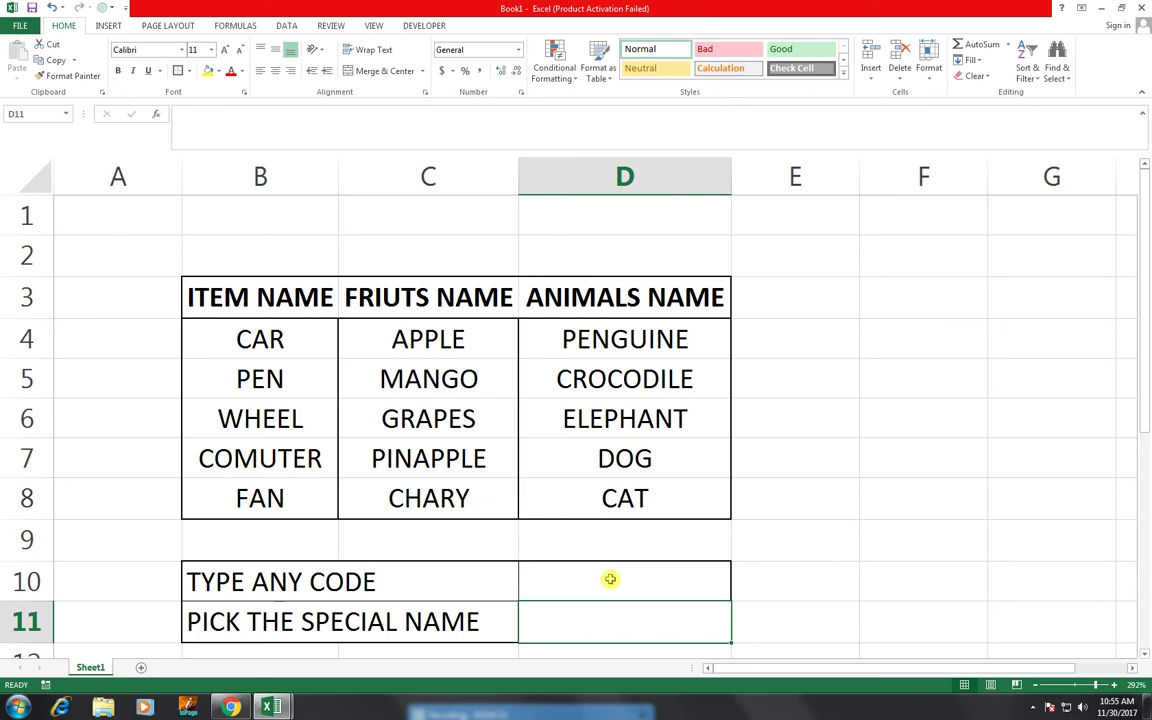
left_click(616, 578)
left_click(631, 623)
mouse_move(258, 587)
left_mouse_down()
mouse_move(565, 585)
mouse_move(598, 621)
left_mouse_up()
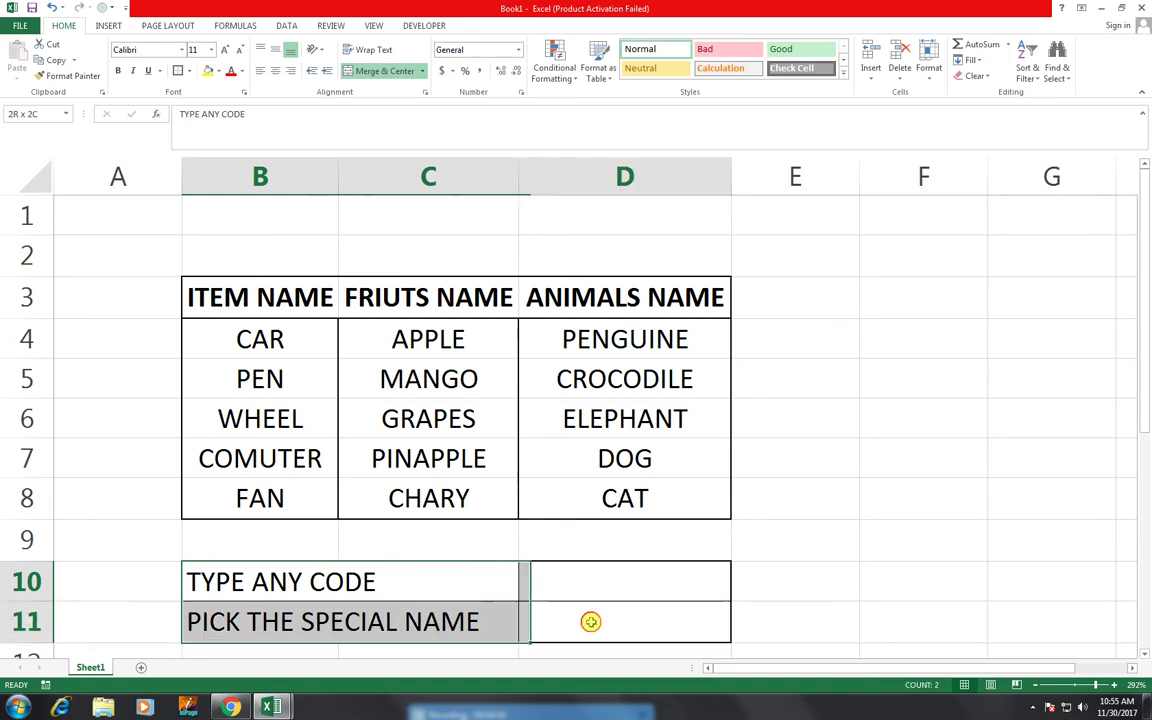
left_click(117, 71)
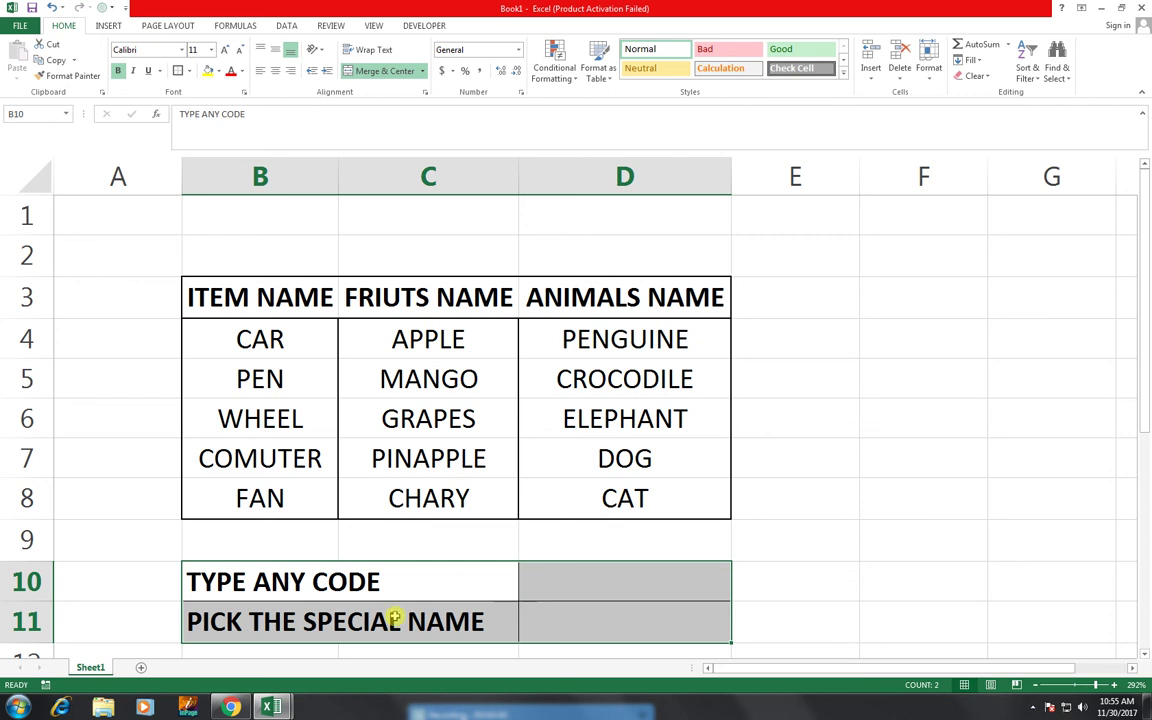
left_click(522, 579)
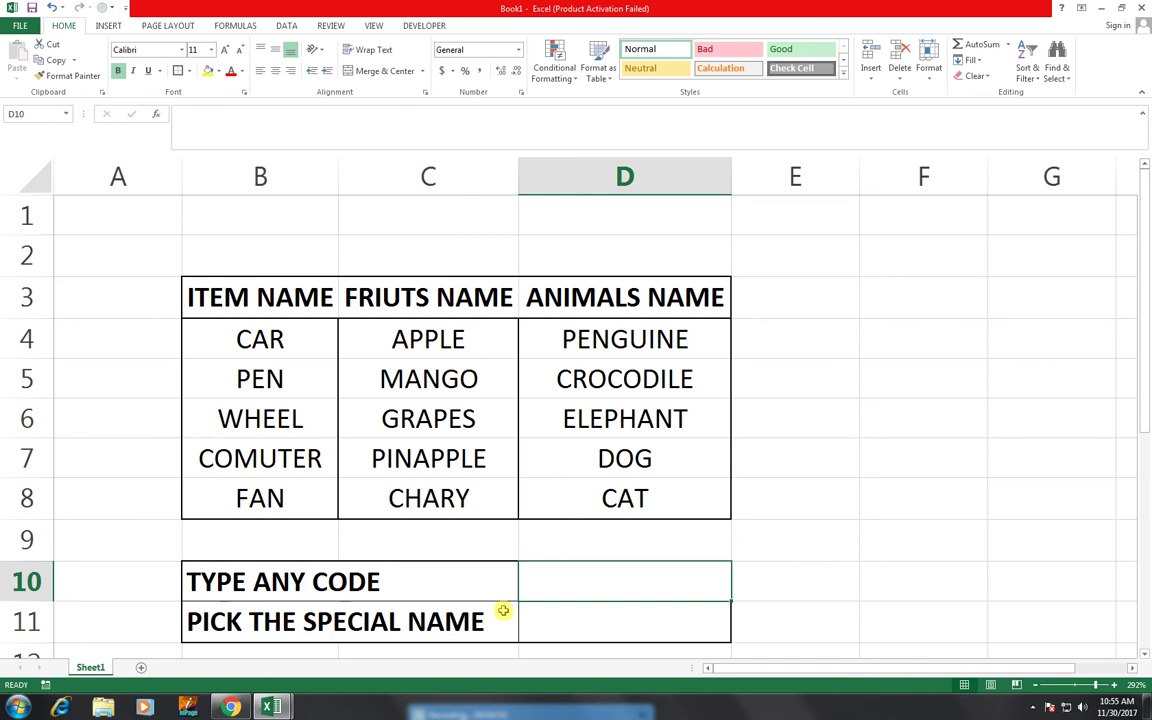
left_click(583, 619)
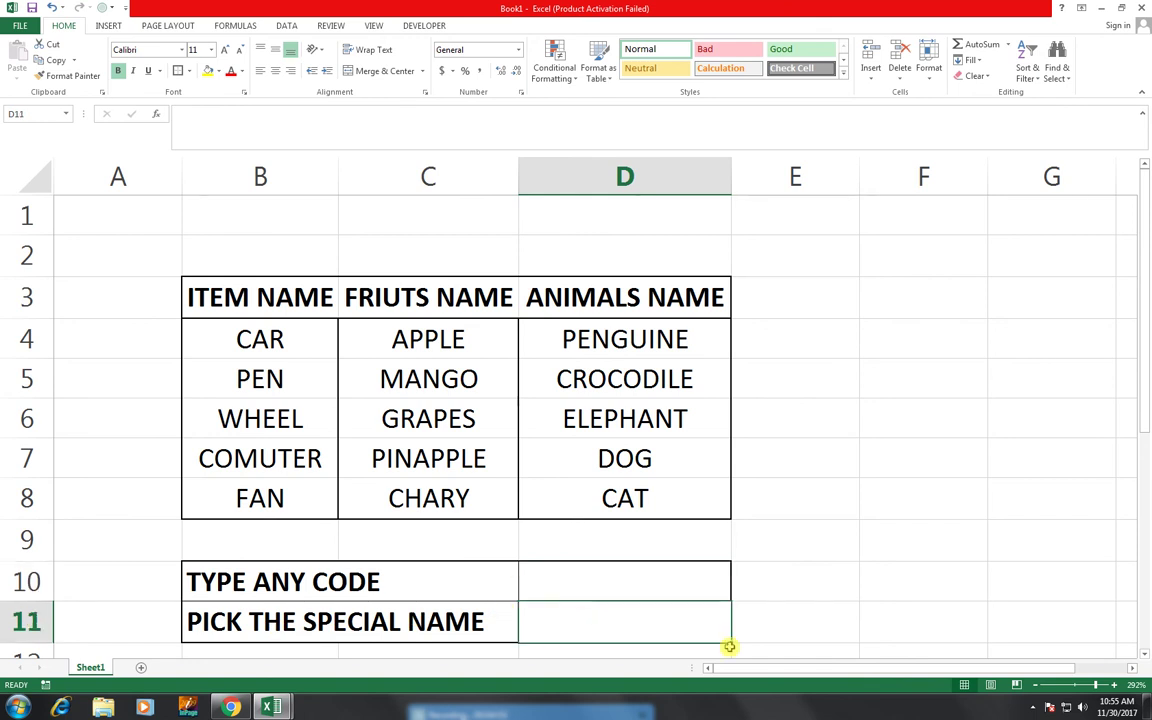
Enter =CHOOSE(D10,B5,D7,C8) in D11, showing #VALUE! until D10 gets a code
type("=")
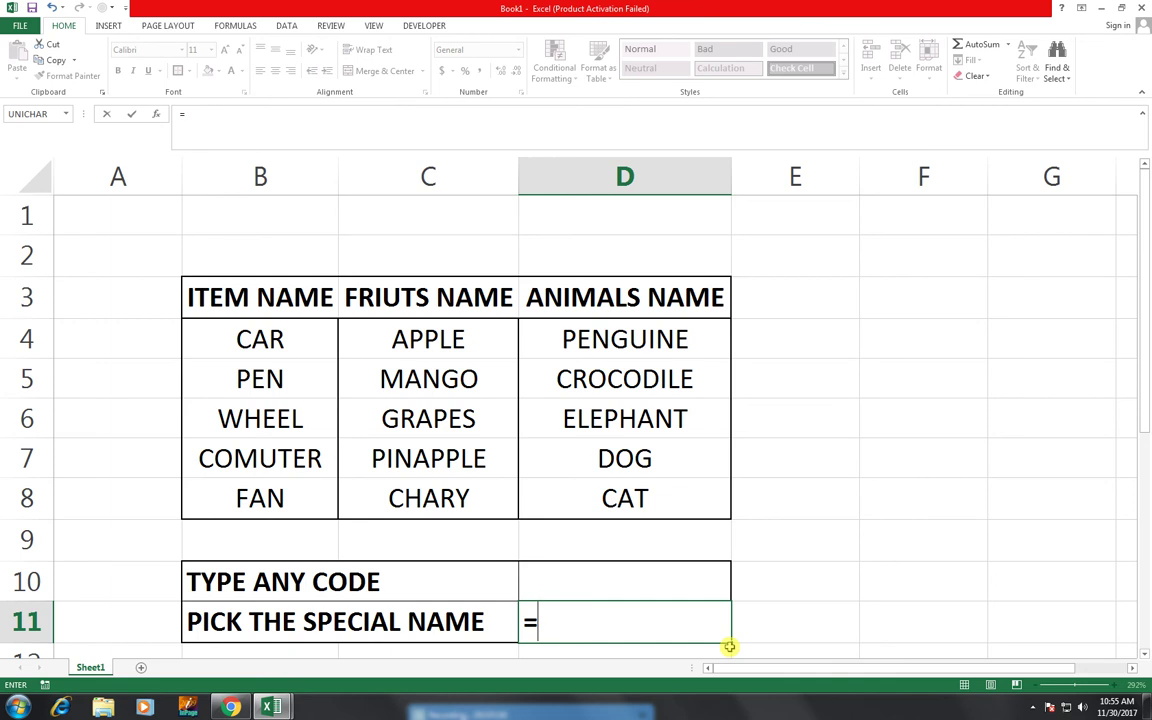
type("CHO")
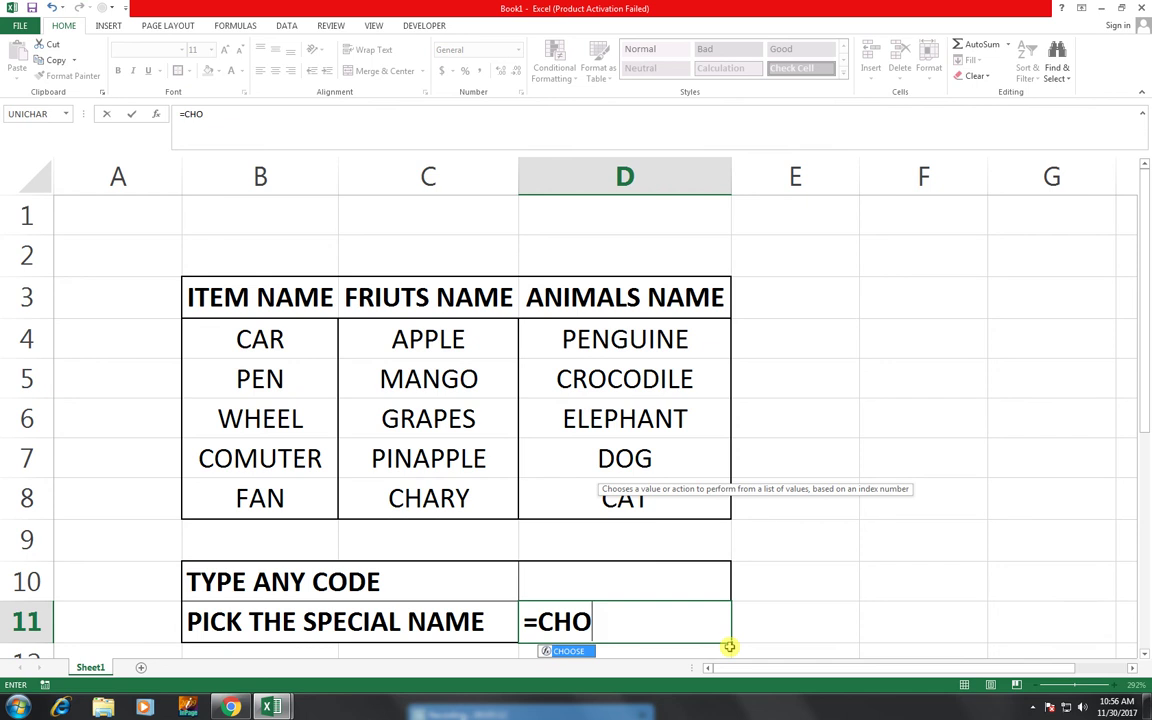
key("Tab")
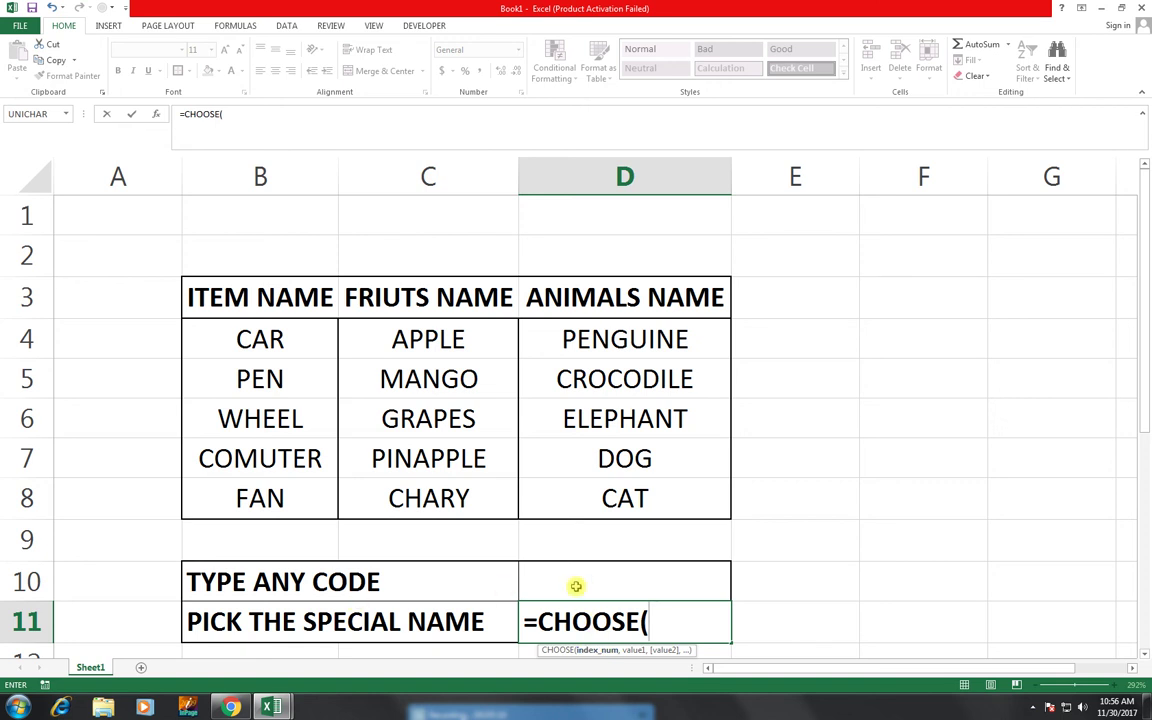
left_click(636, 571)
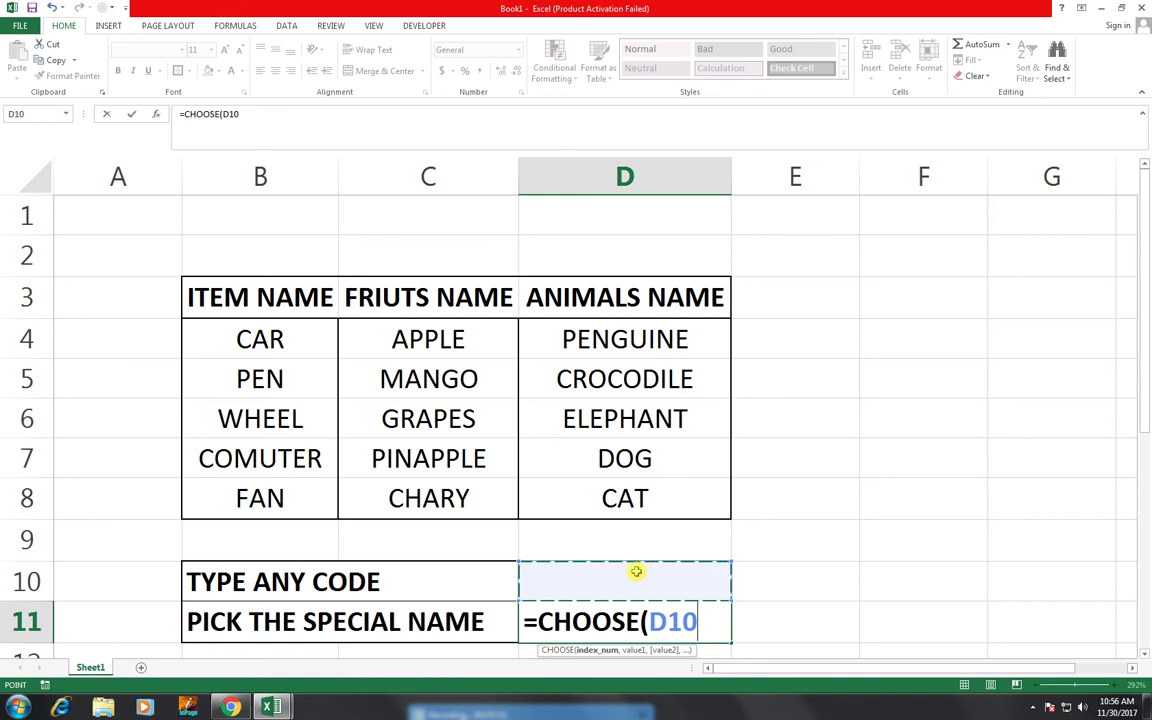
type(",")
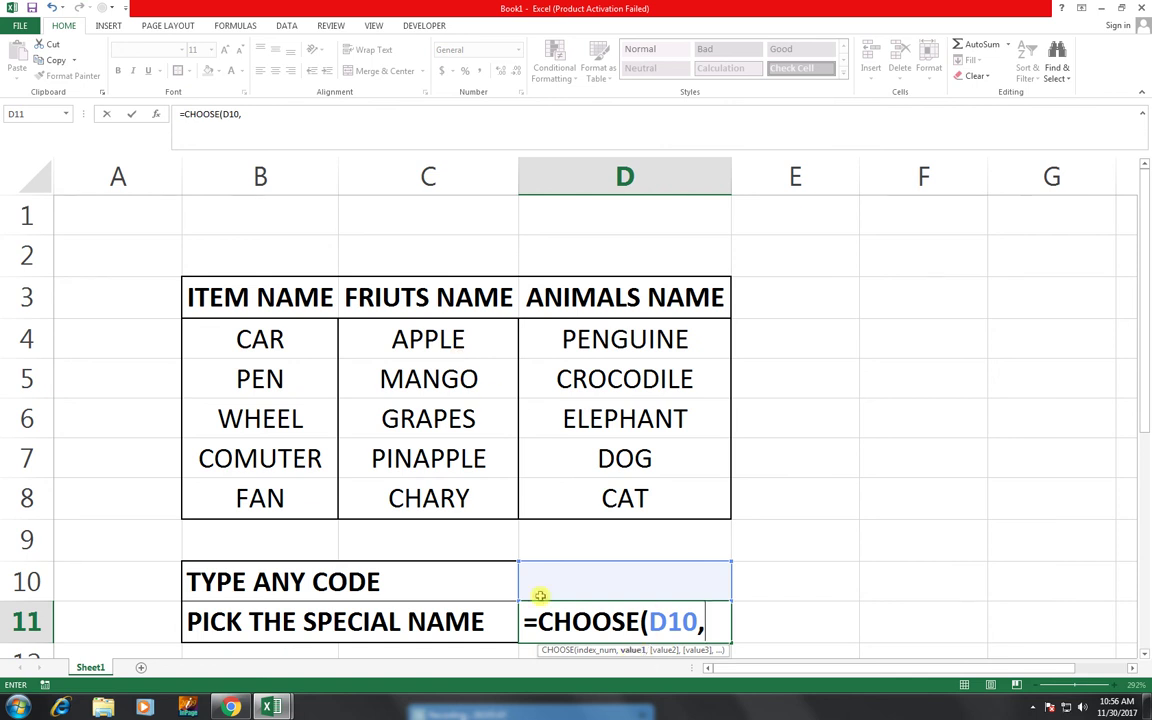
left_click(220, 390)
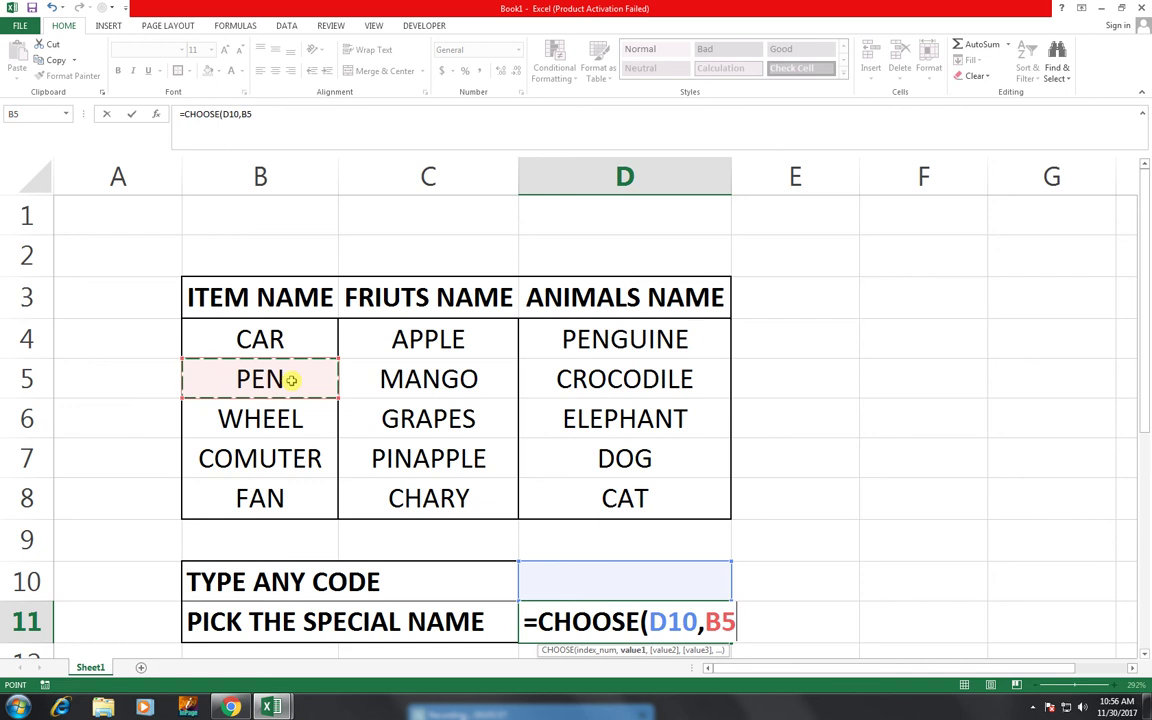
type(",")
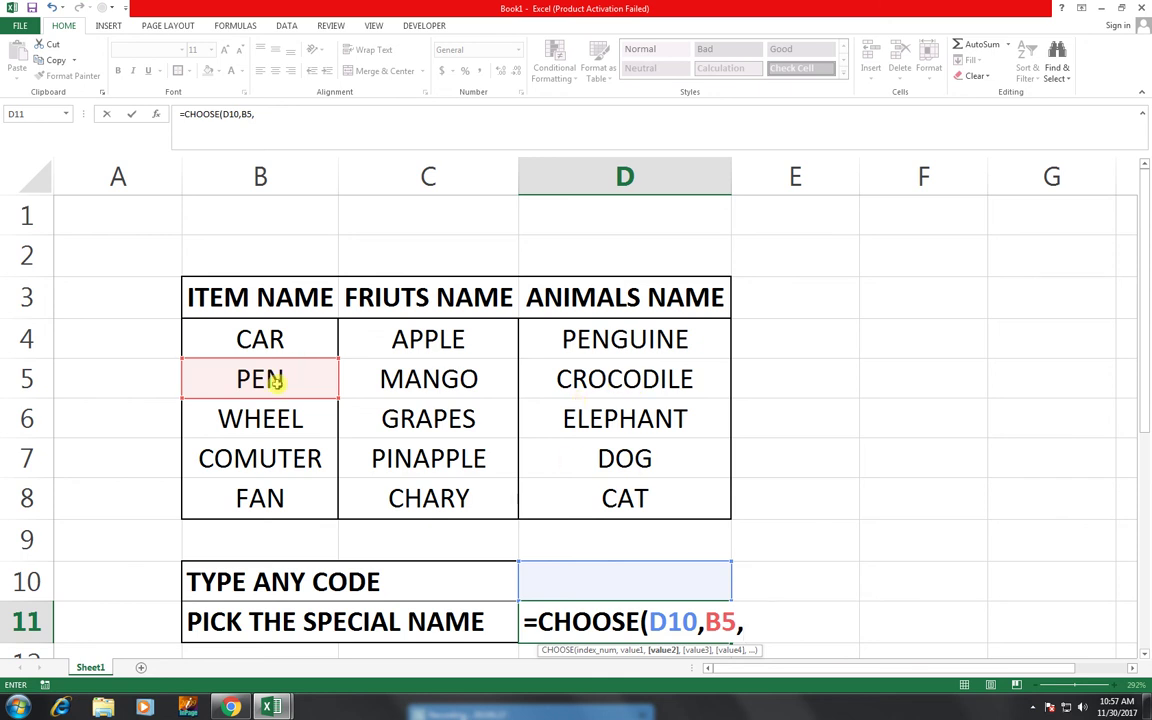
left_click(617, 458)
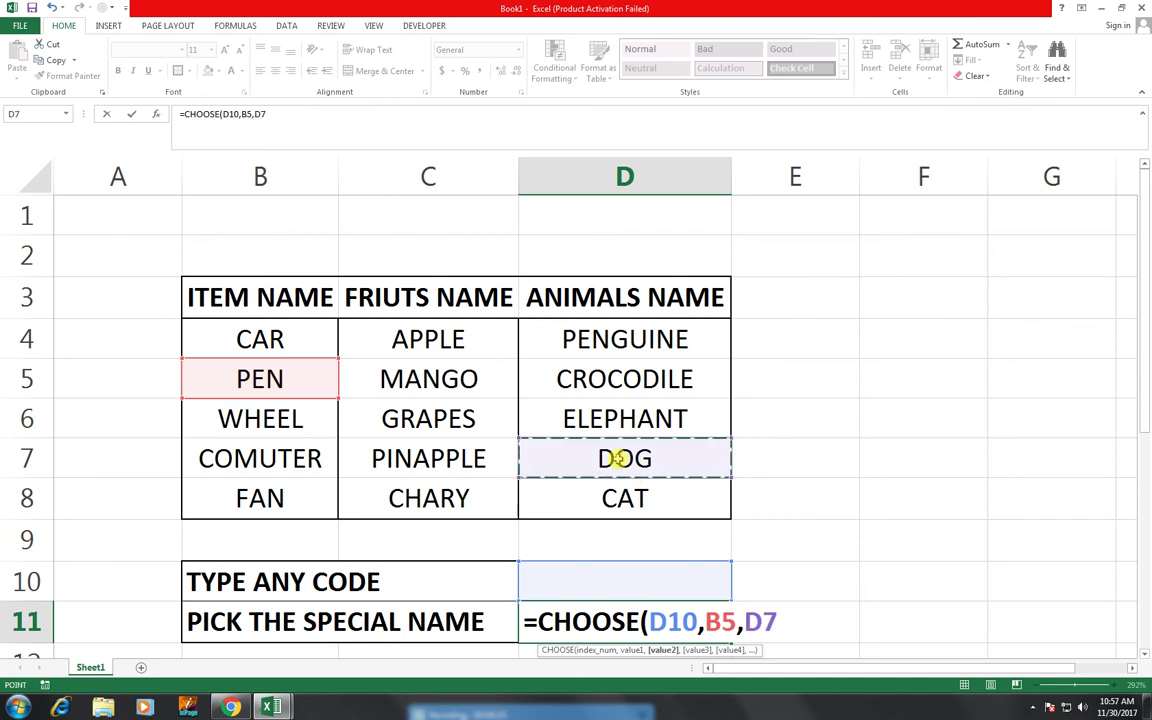
type(",")
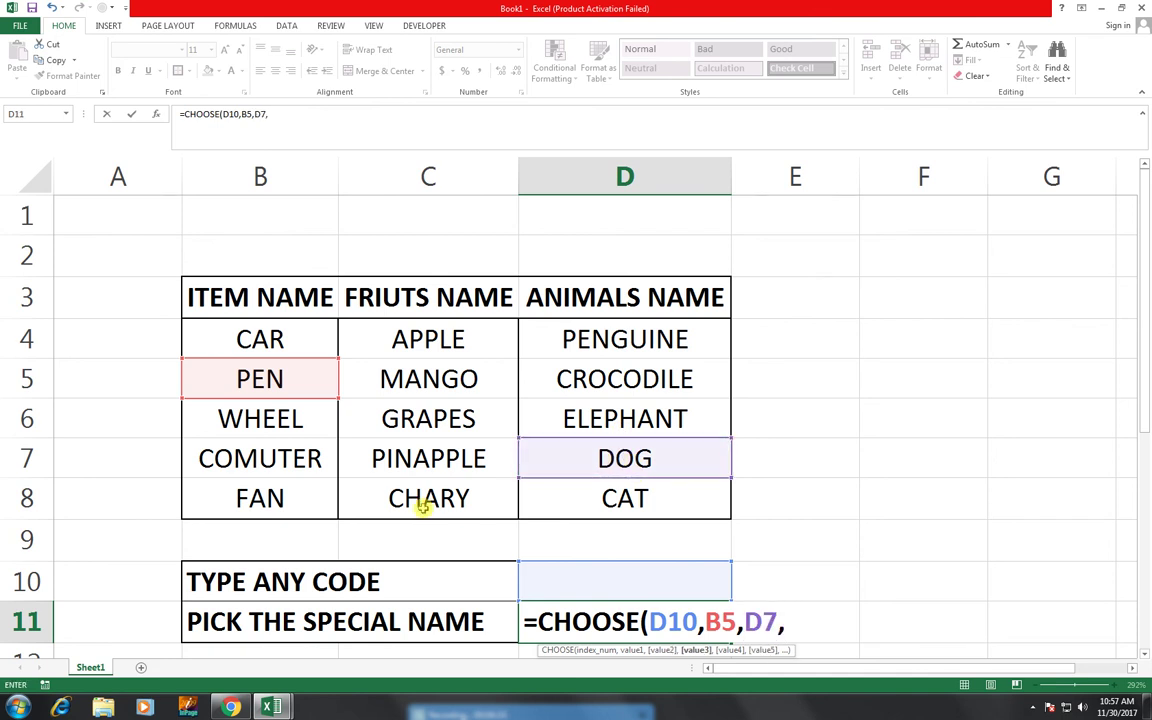
left_click(424, 507)
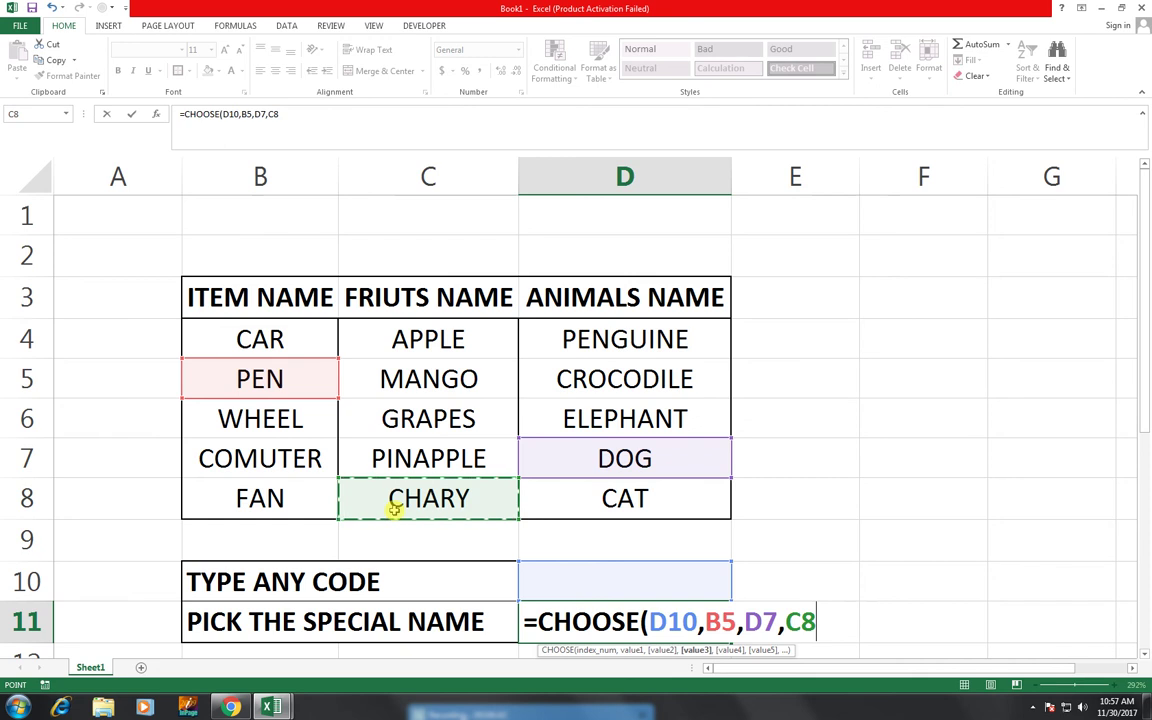
type(")")
key("Return")
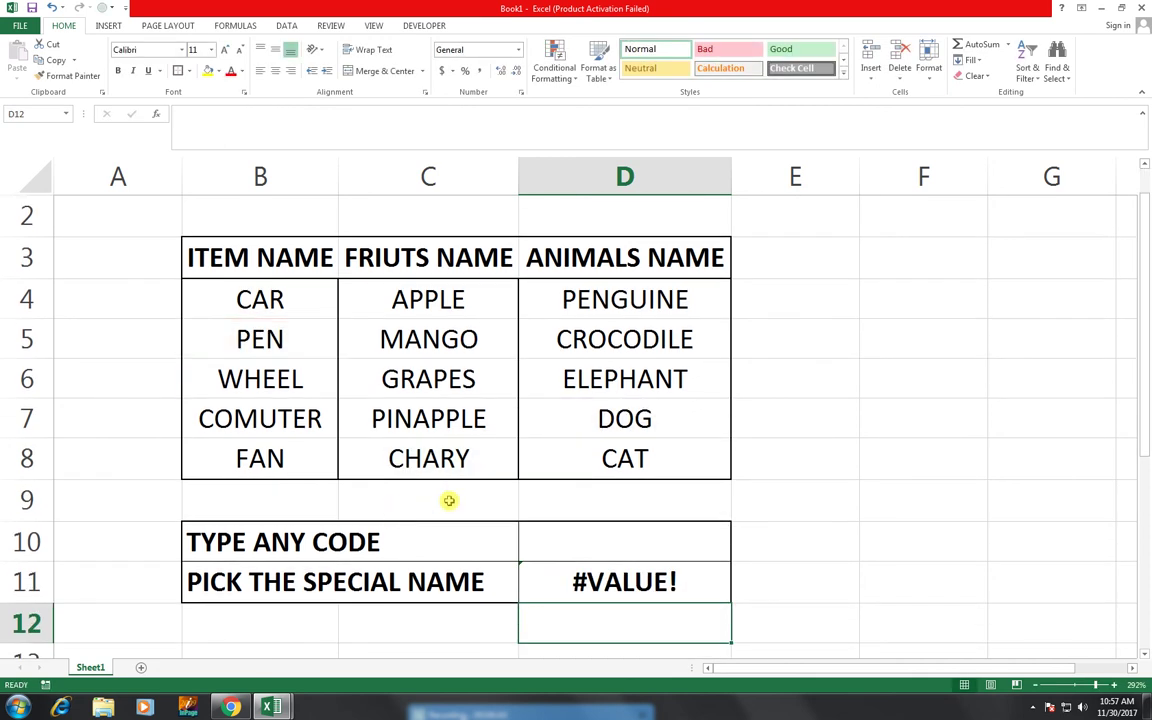
Enter codes 1 and 2 in D10, checking that D11 returns PEN, then DOG
left_click(605, 553)
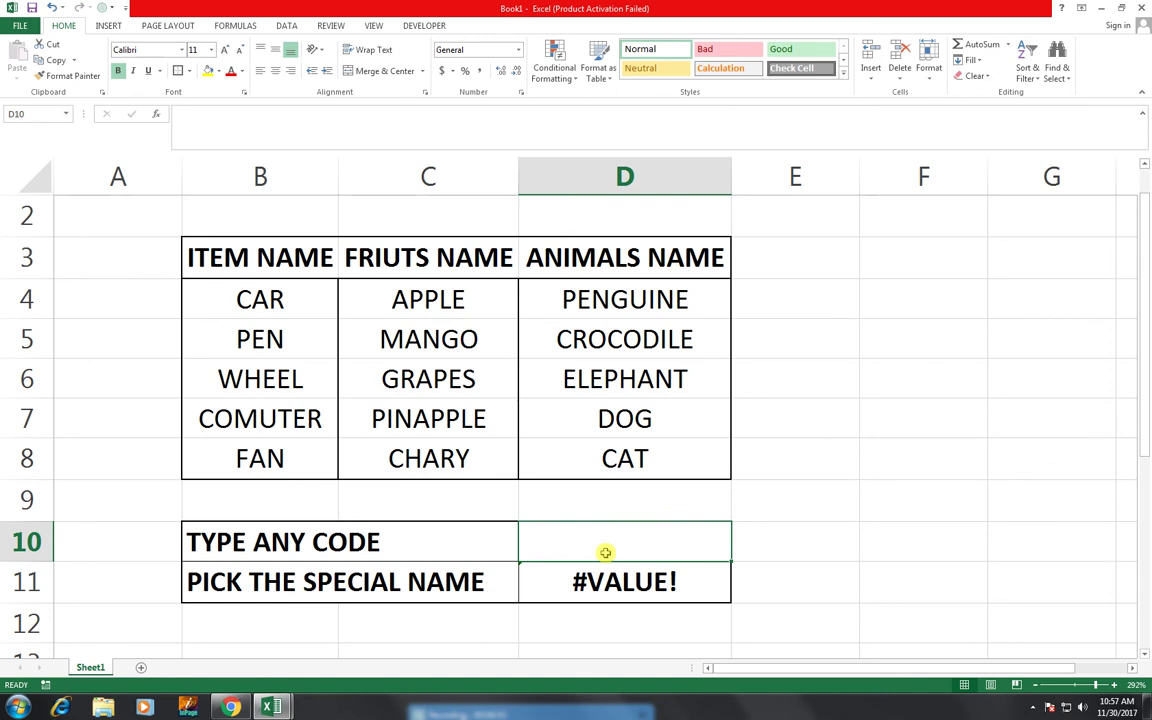
type("1")
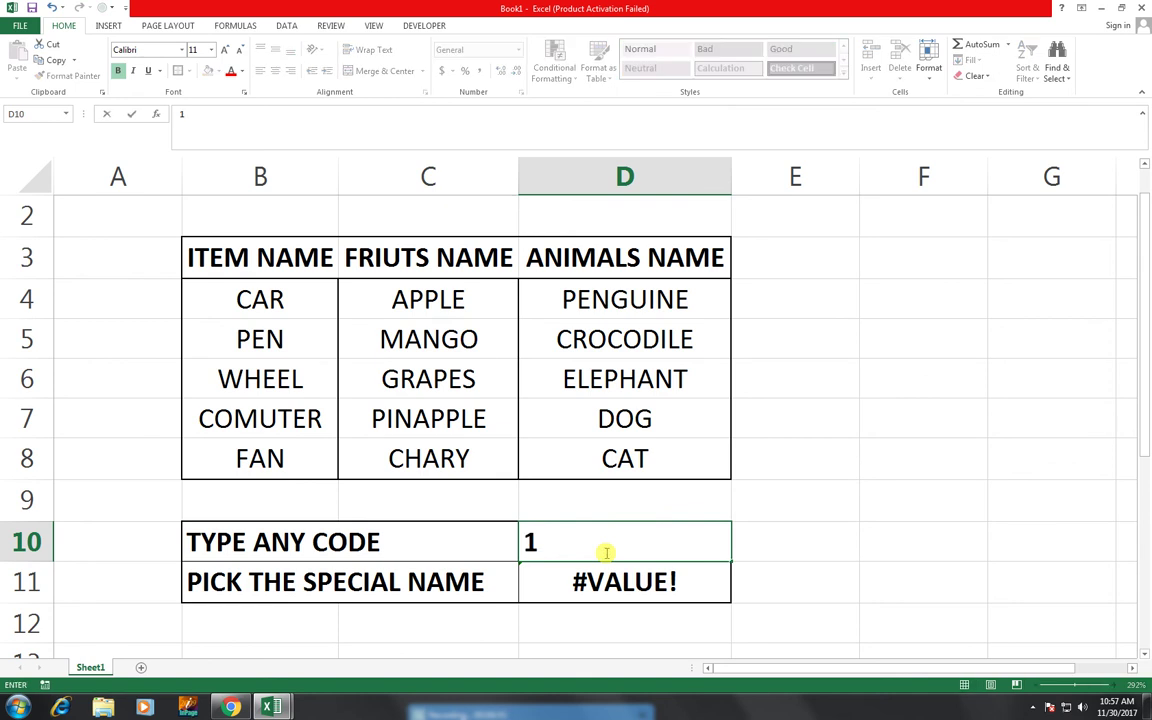
key("Return")
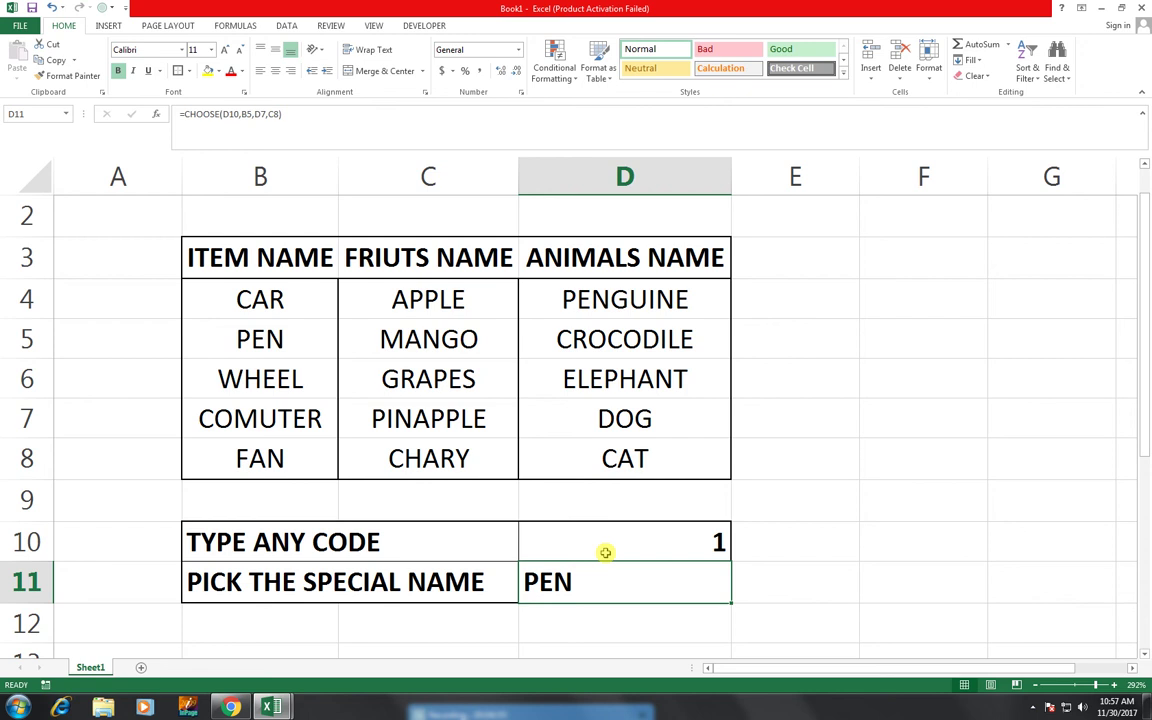
left_click(605, 552)
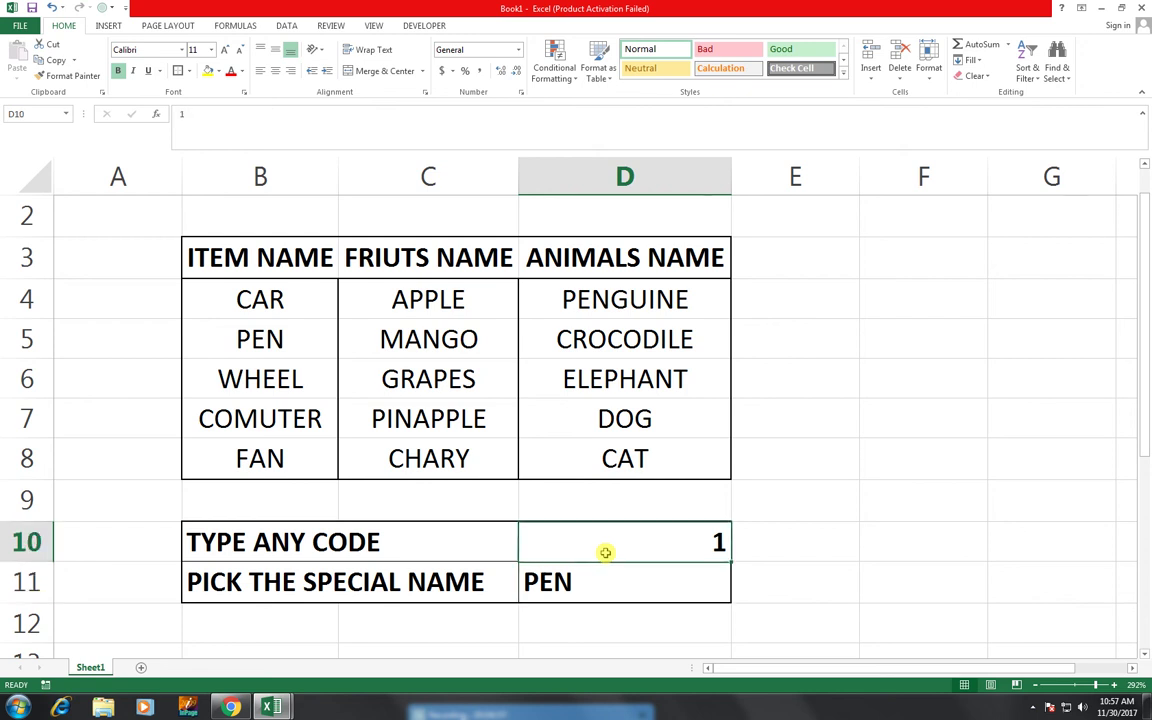
type("2")
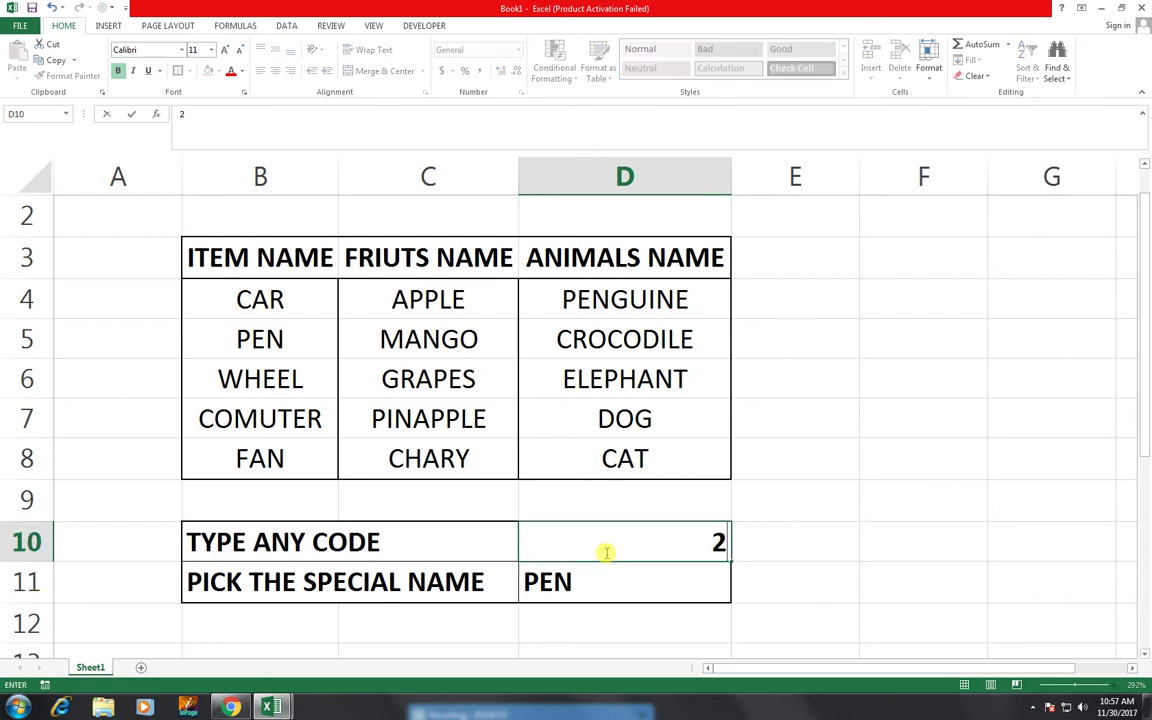
key("Return")
Enter code 3 in D10 so D11 returns CHARY, then return to formula cell D11
left_click(605, 552)
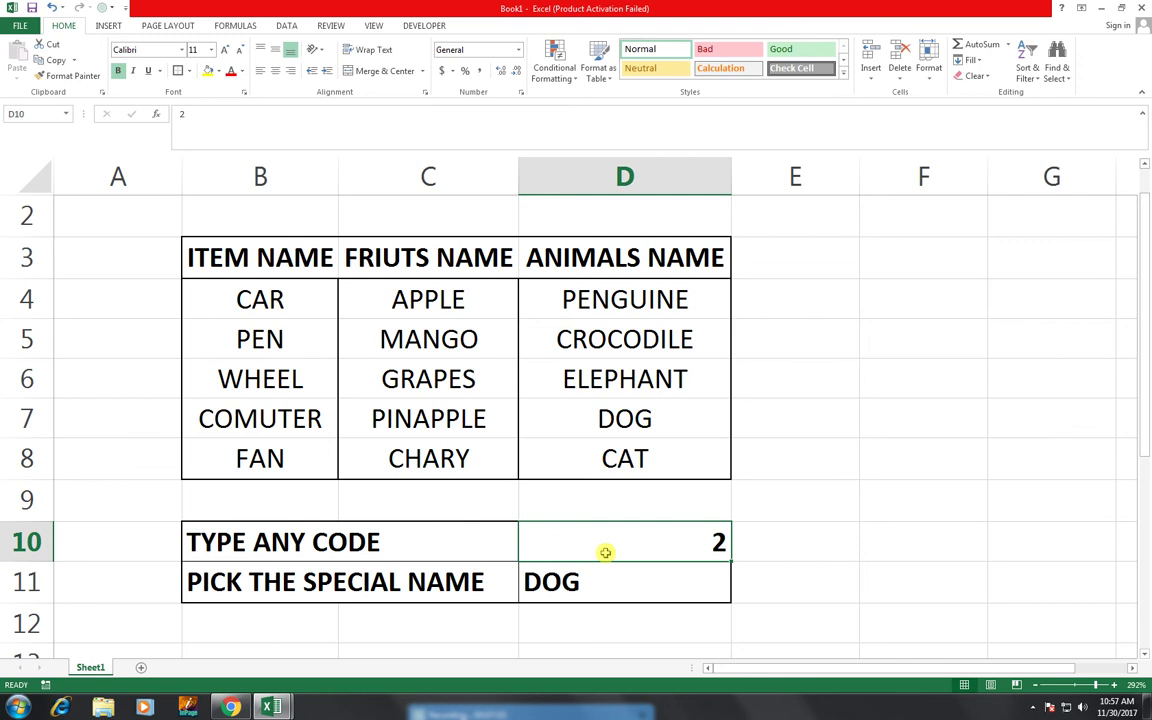
type("3")
key("Return")
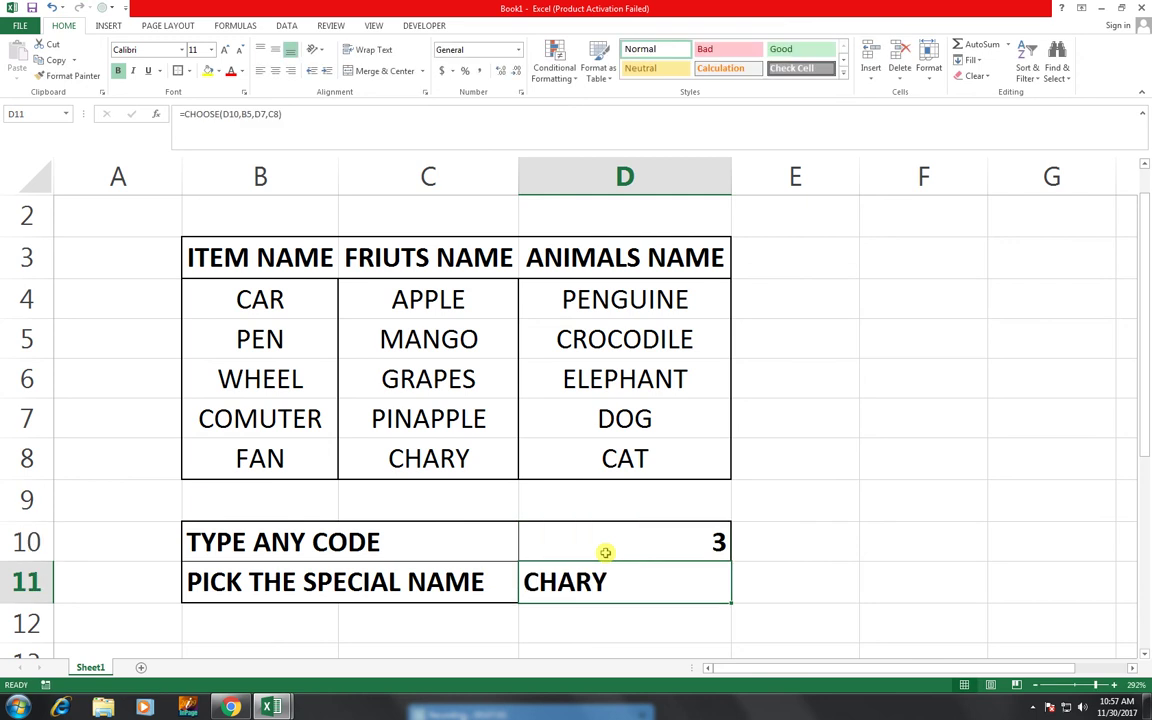
left_click(605, 552)
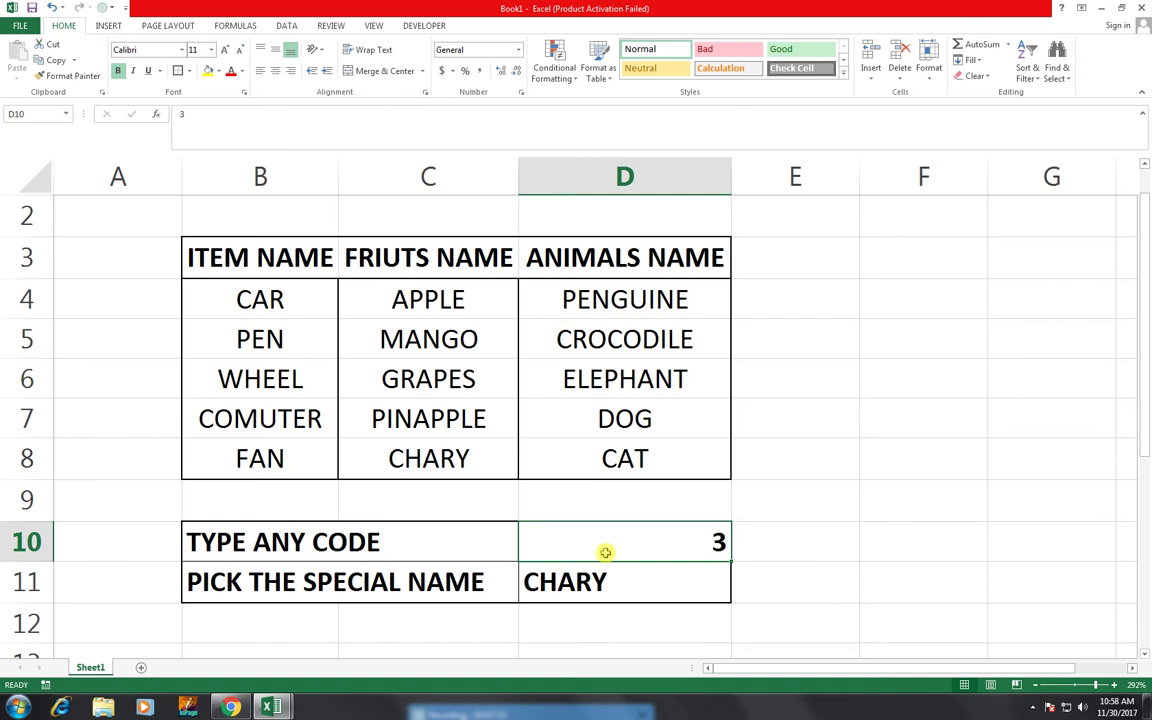
key("Up")
key("Up")
key("Up")
key("Up")
key("Up")
key("Up")
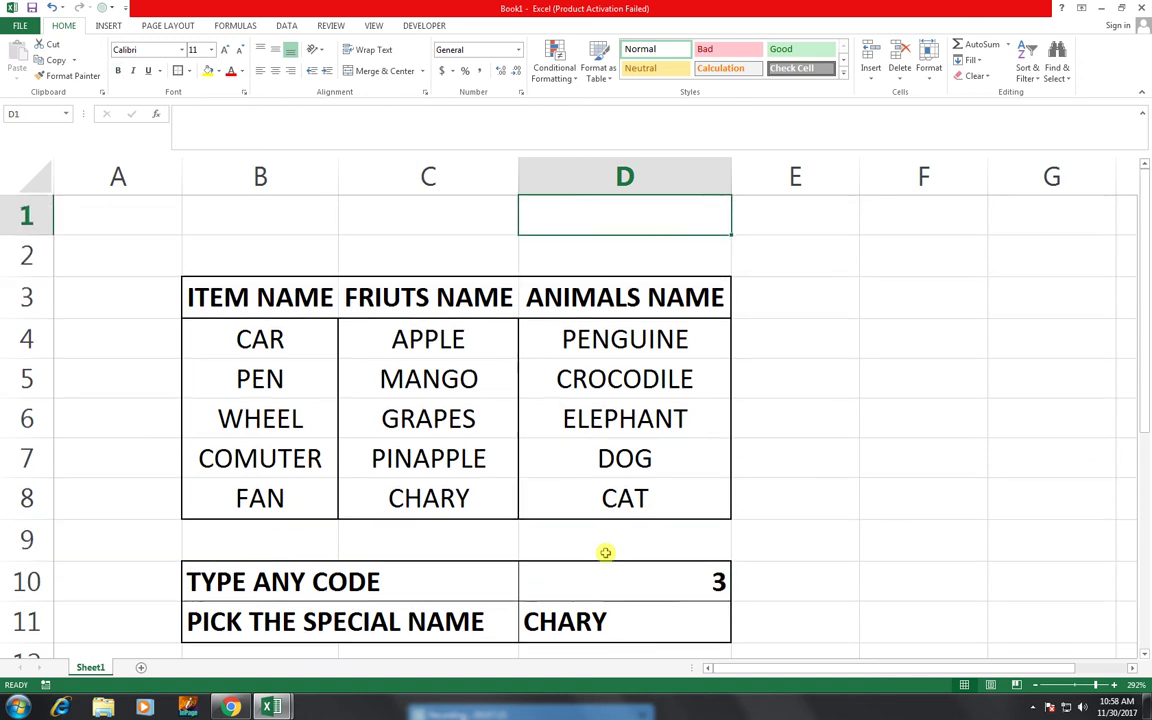
key("Down")
key("Down")
key("Down")
key("Down")
key("Down")
key("Down")
key("Down")
key("Down")
key("Down")
key("Down")
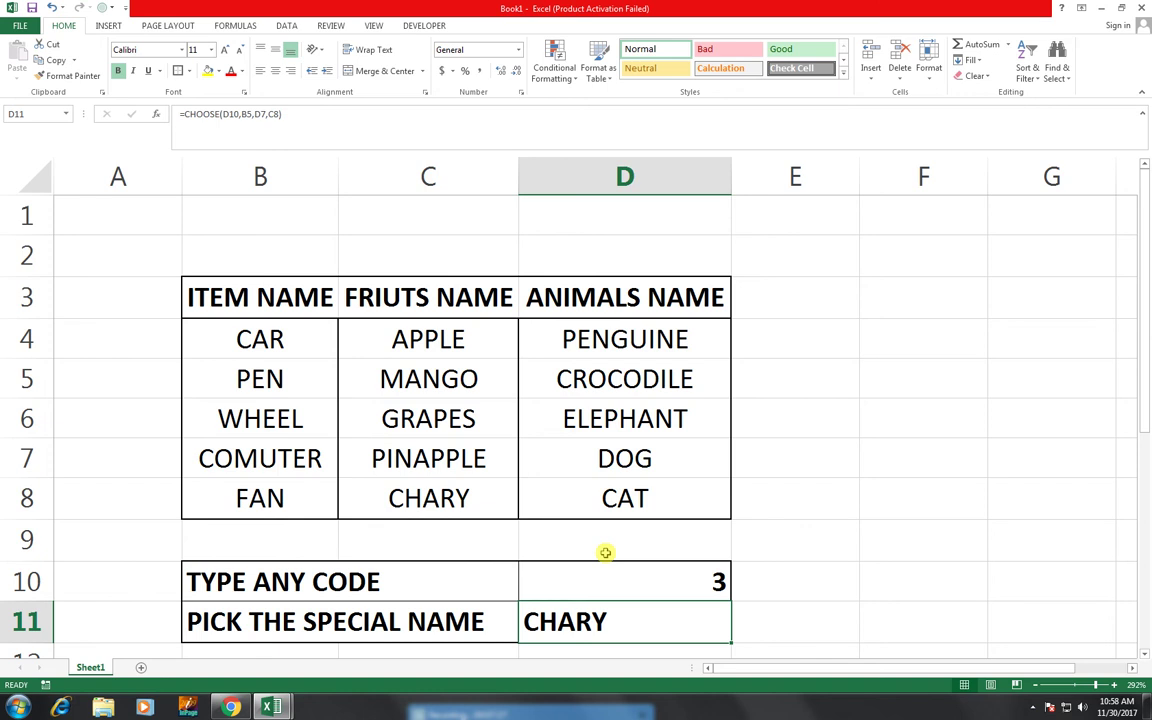
Replace the trailing references in D11's CHOOSE formula with choices B4, B5, B6, B7, B8
key("F2")
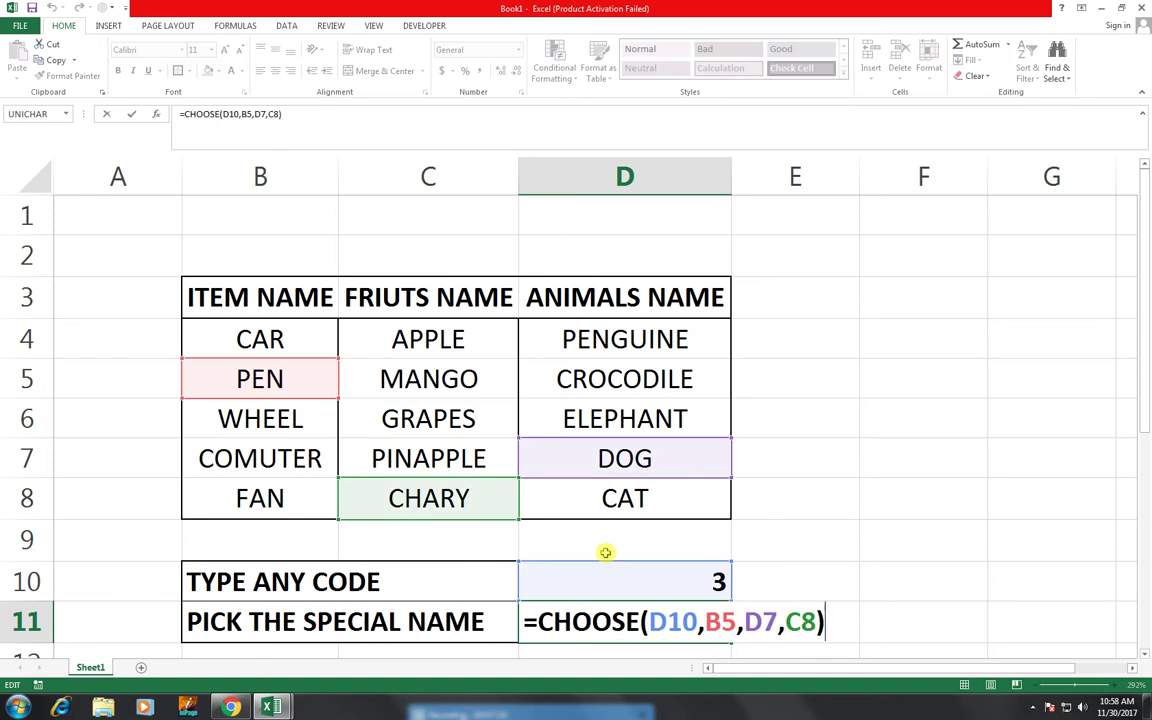
left_click_drag(818, 622, 712, 626)
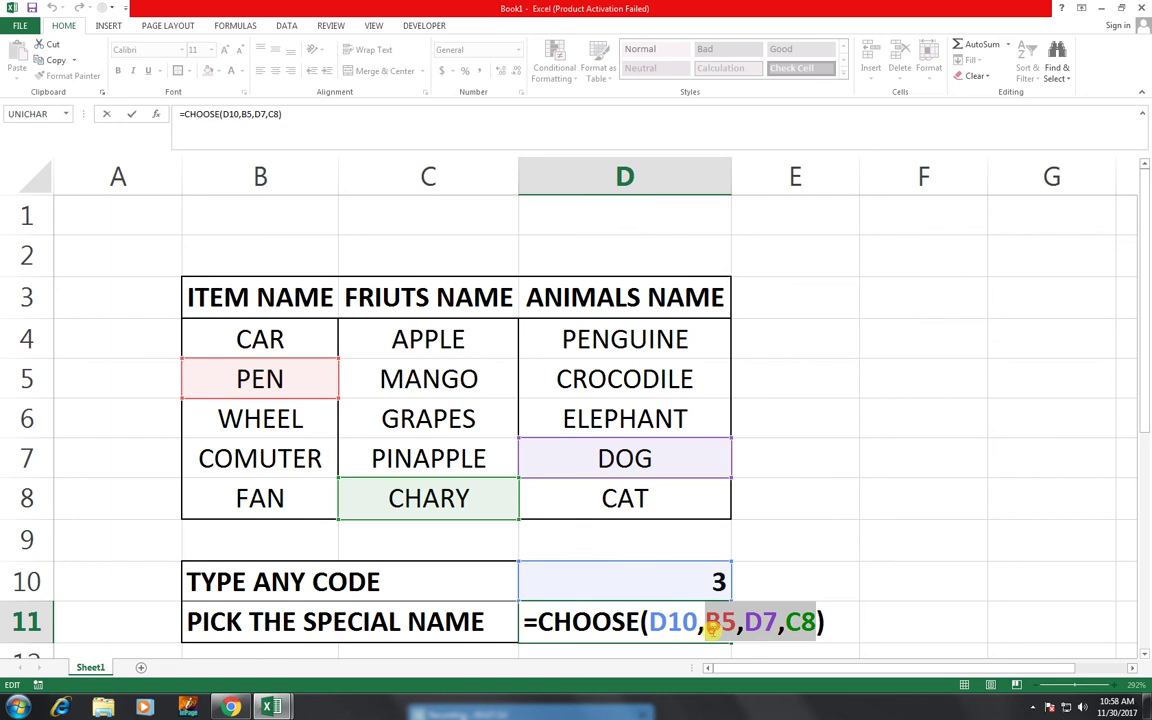
key("BackSpace")
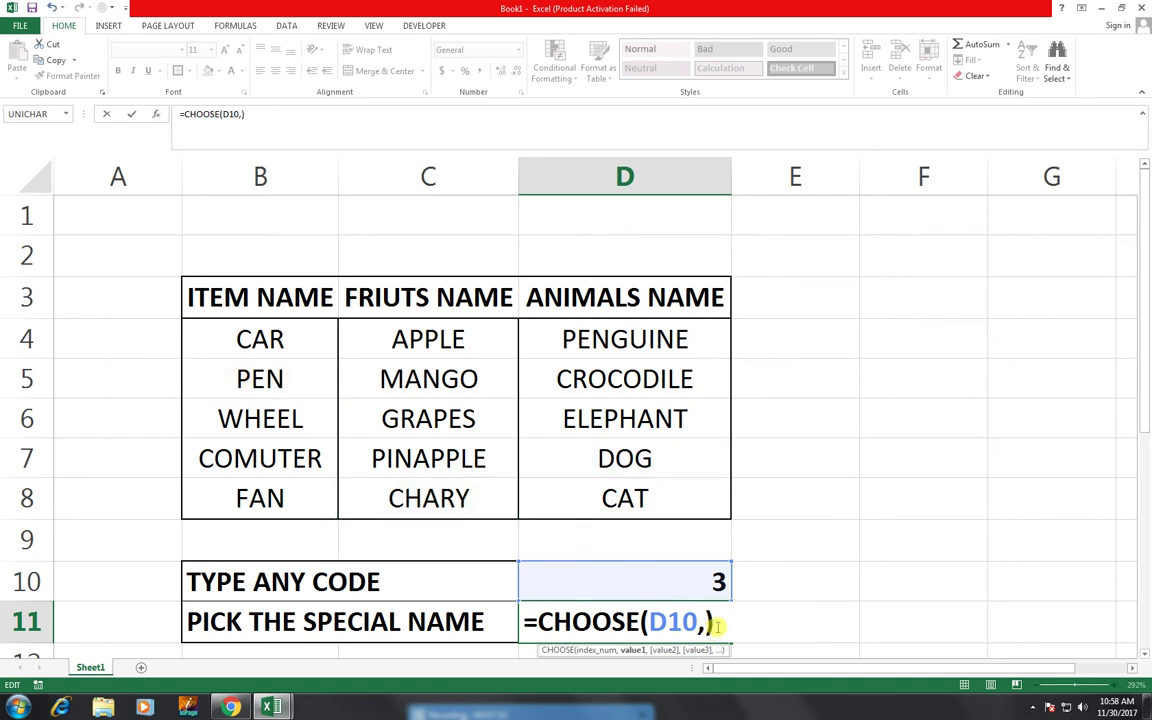
left_click(270, 342)
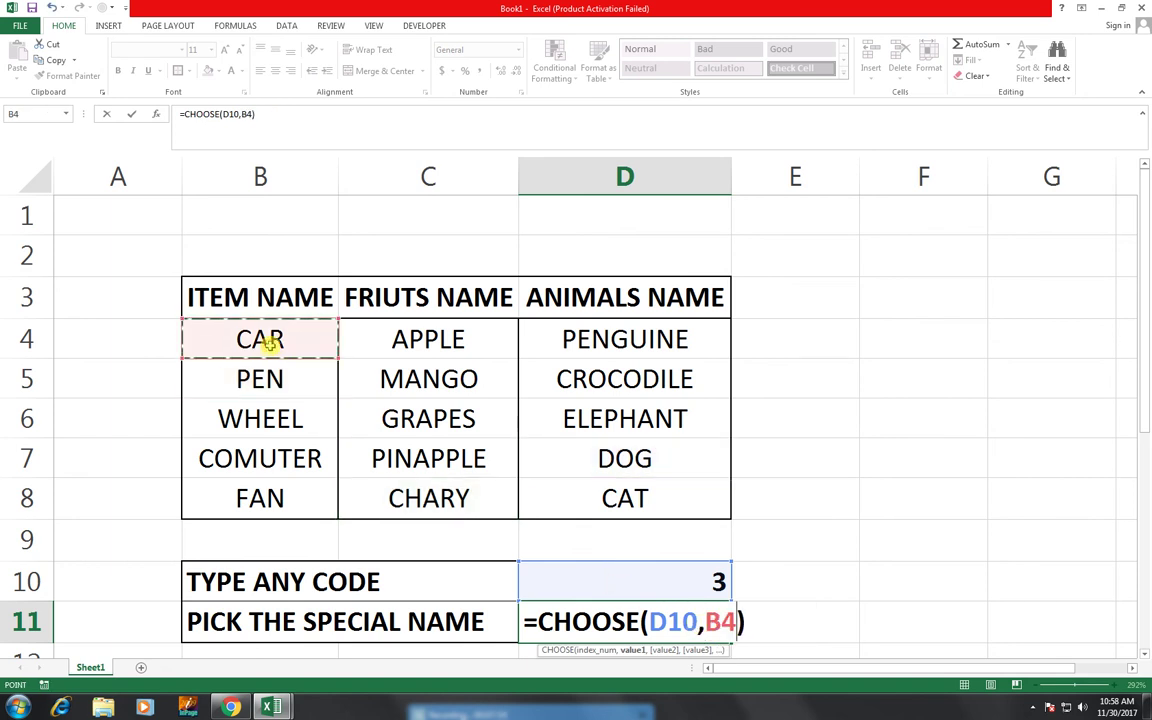
type(",")
left_click(268, 380)
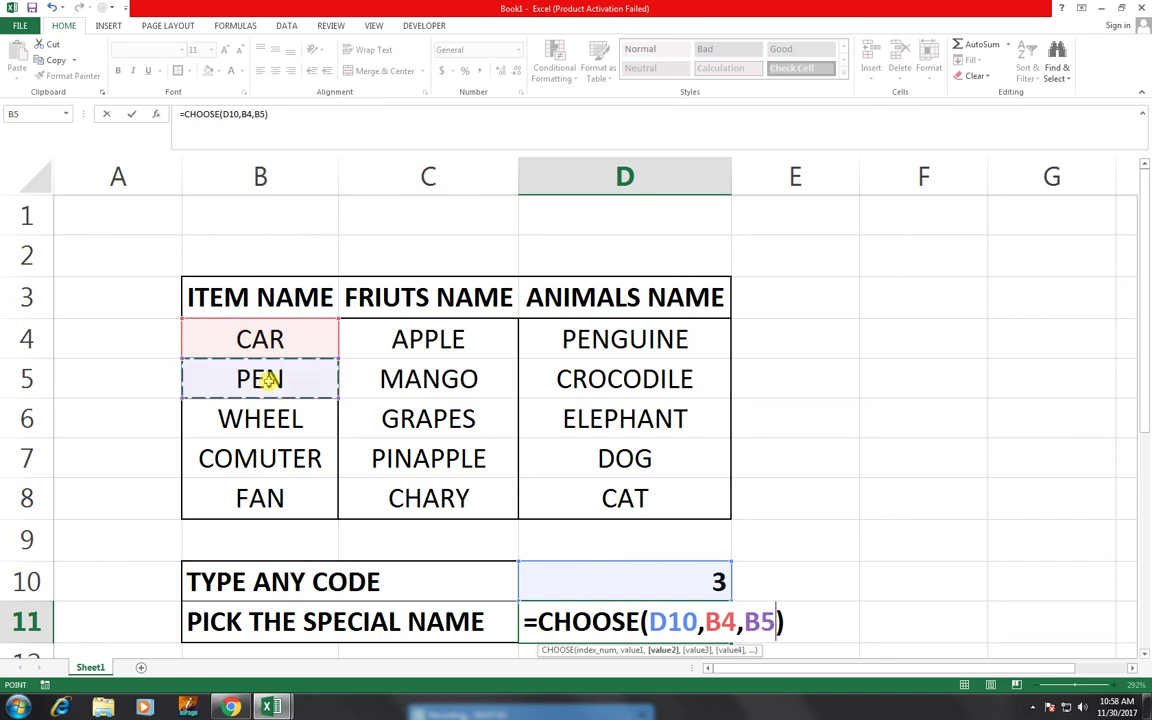
type(",")
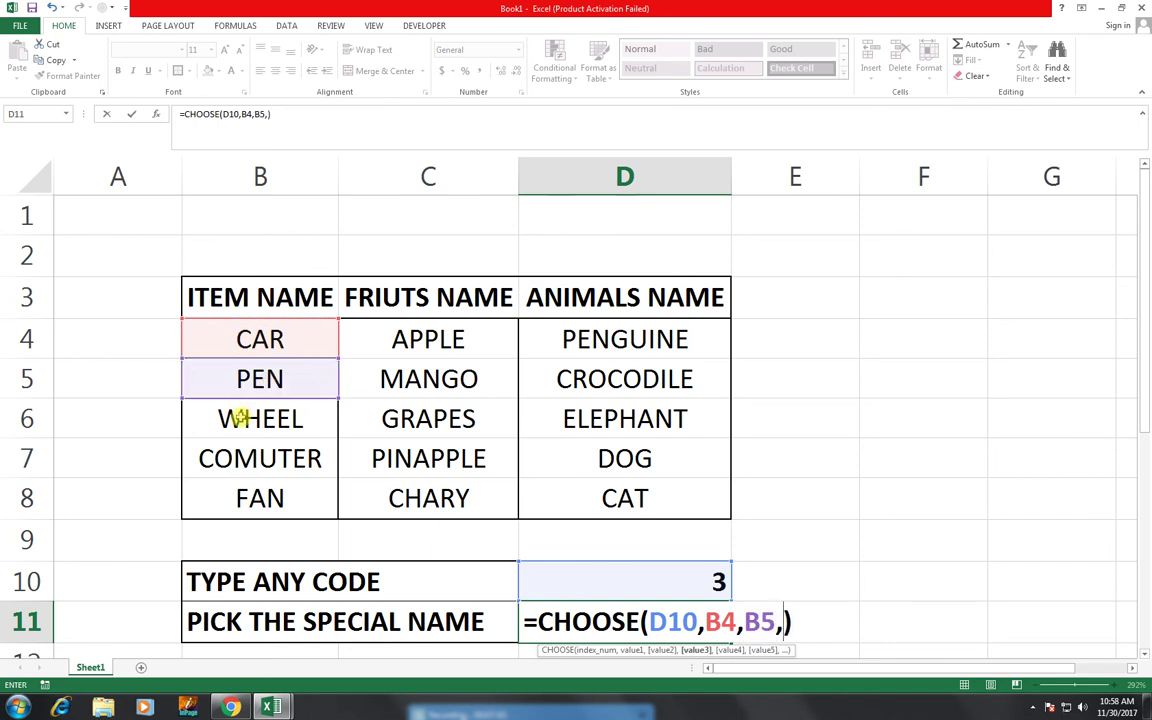
left_click(245, 420)
type(",")
left_click(255, 455)
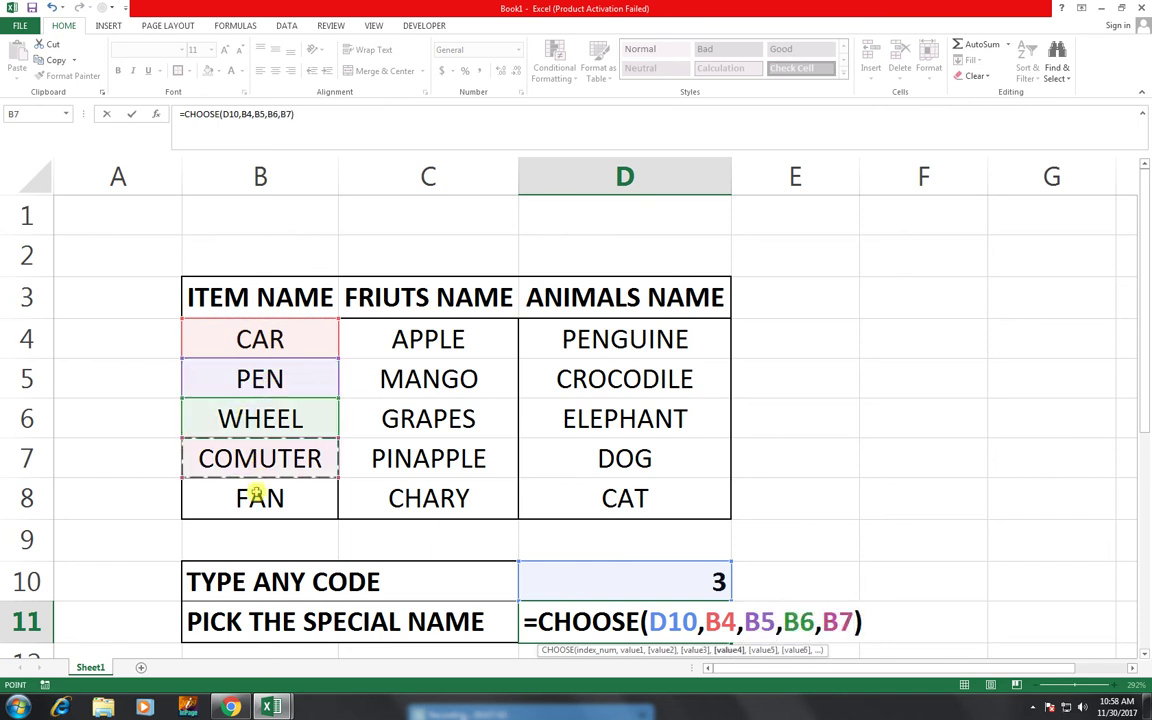
type(",")
left_click(255, 497)
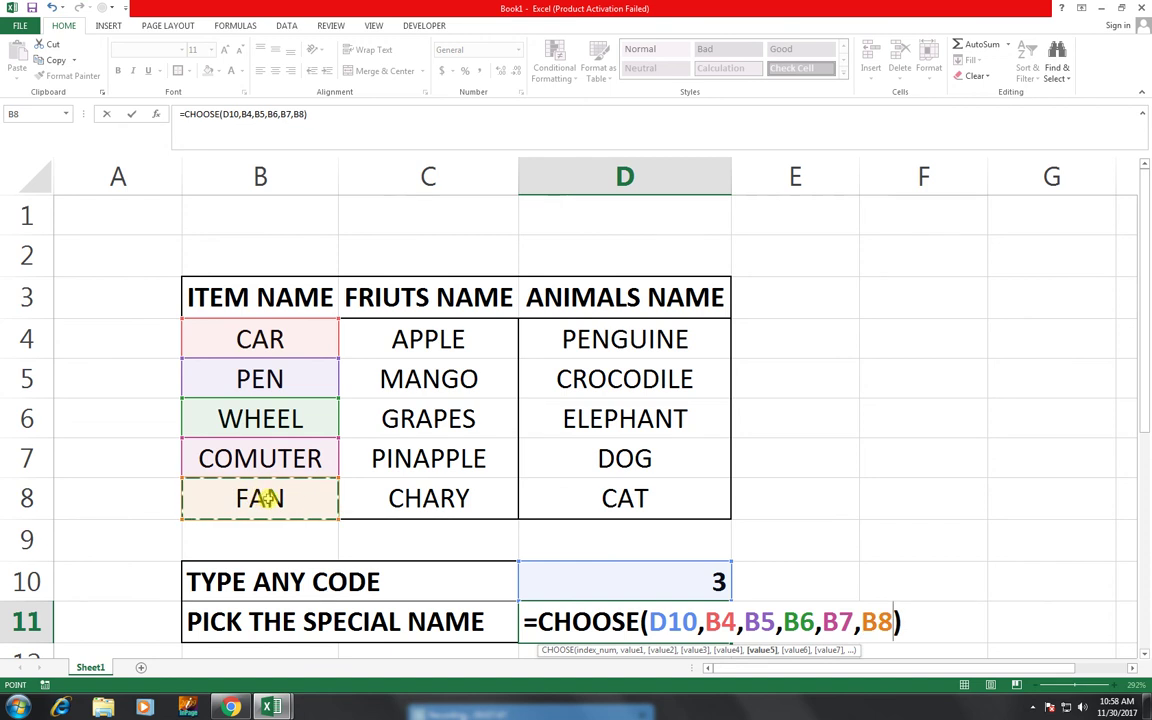
type(",")
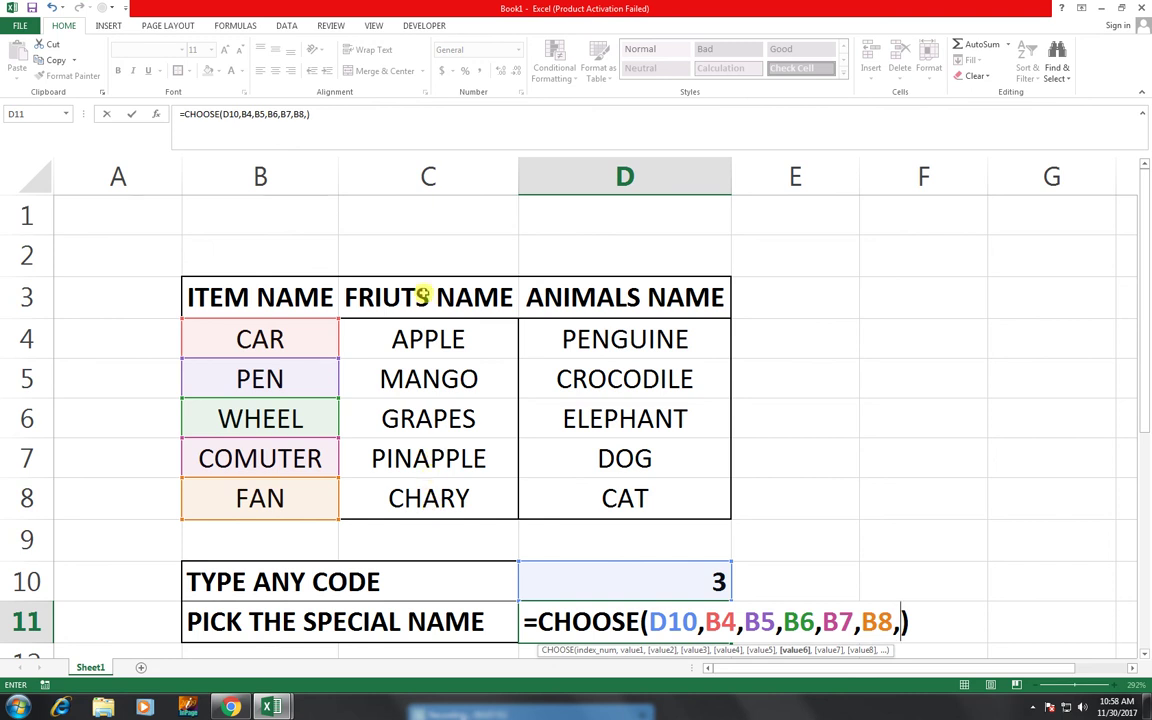
type(",")
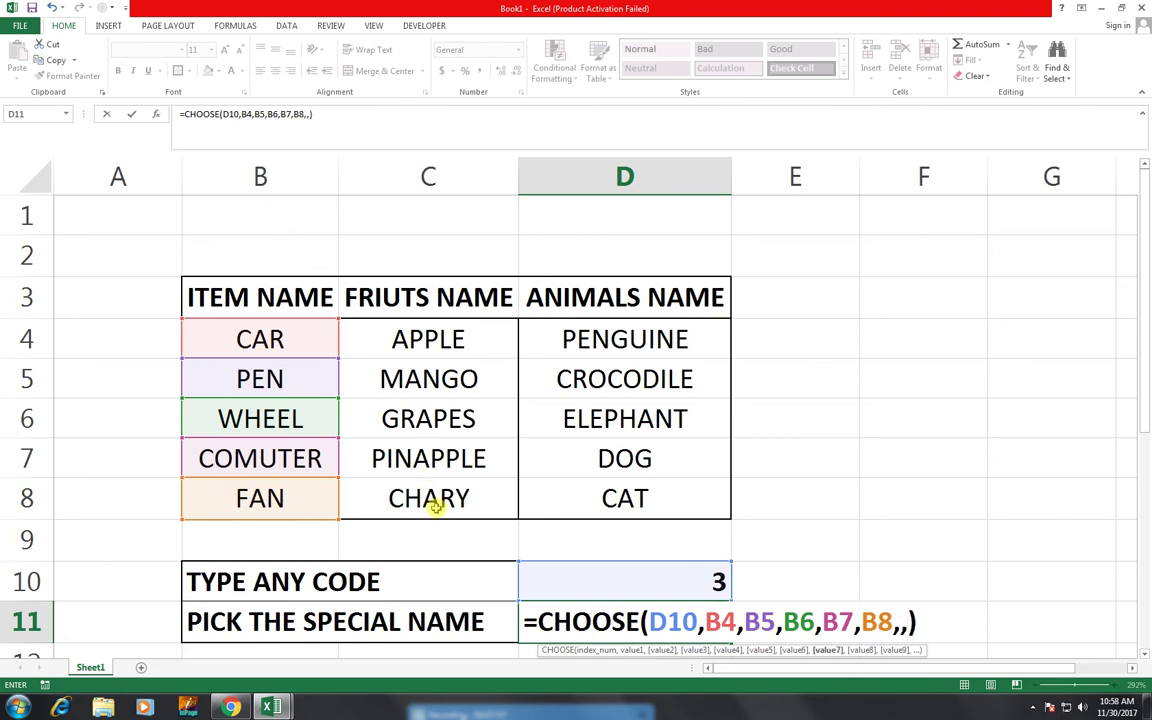
key("BackSpace")
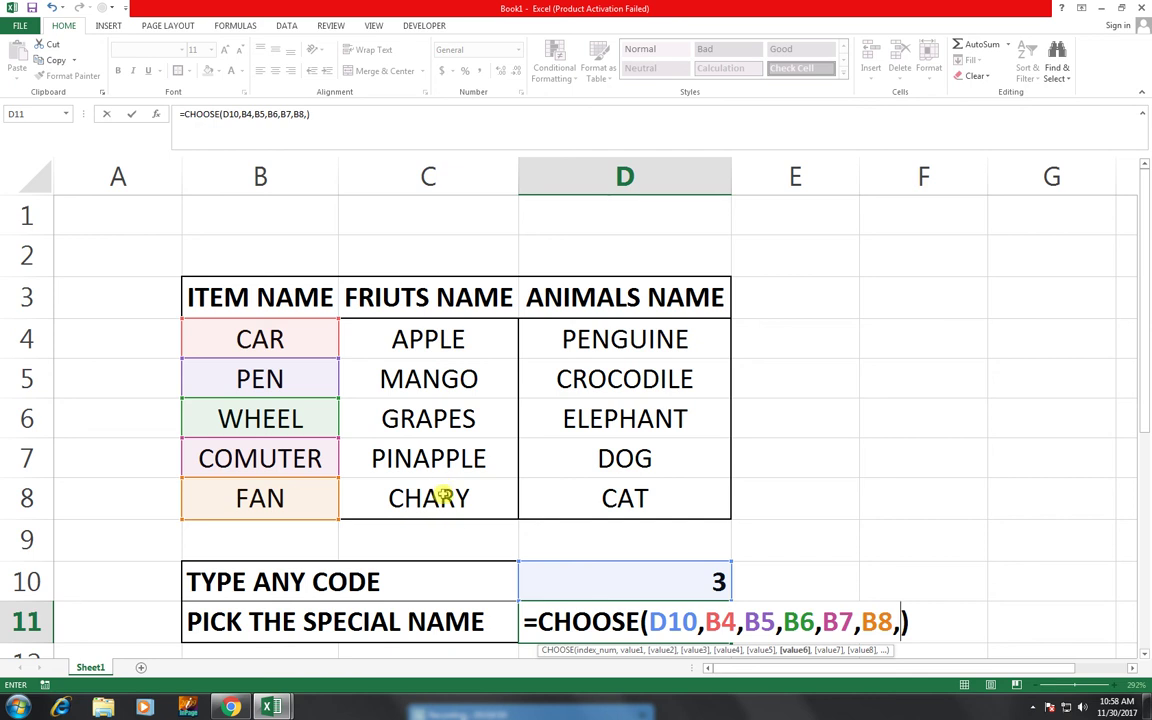
Add C8, C7, C6, C5 and C4 as the next CHOOSE choices
left_click(392, 494)
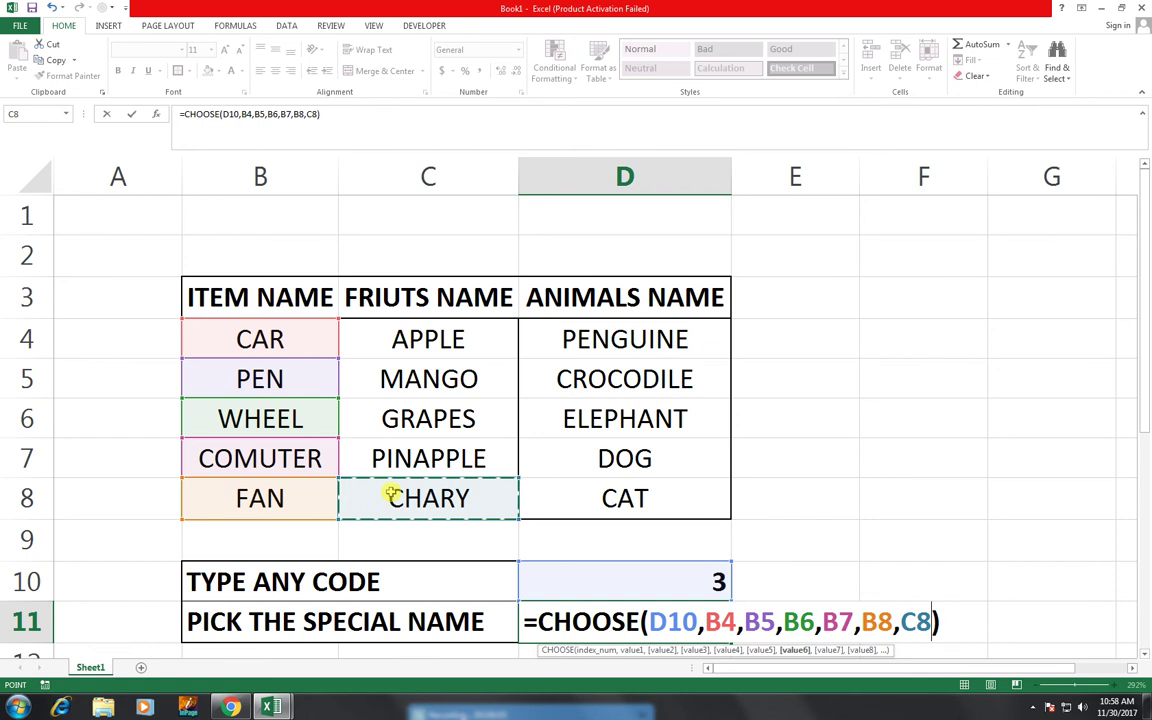
type(",")
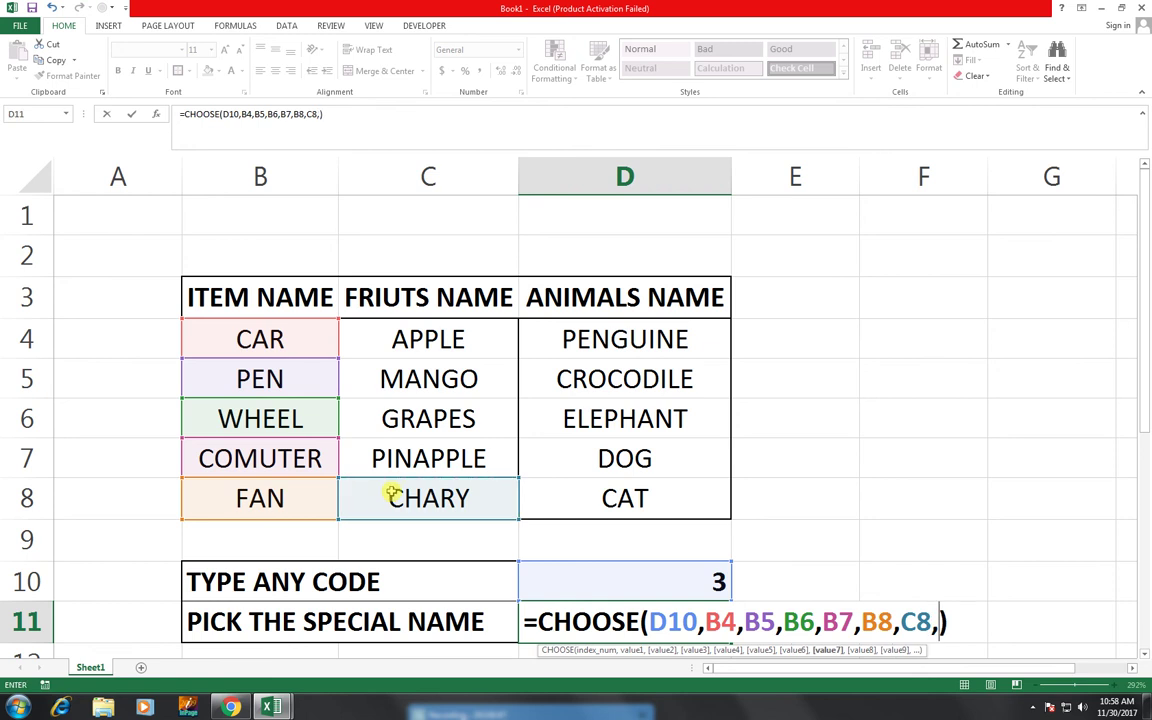
left_click(390, 456)
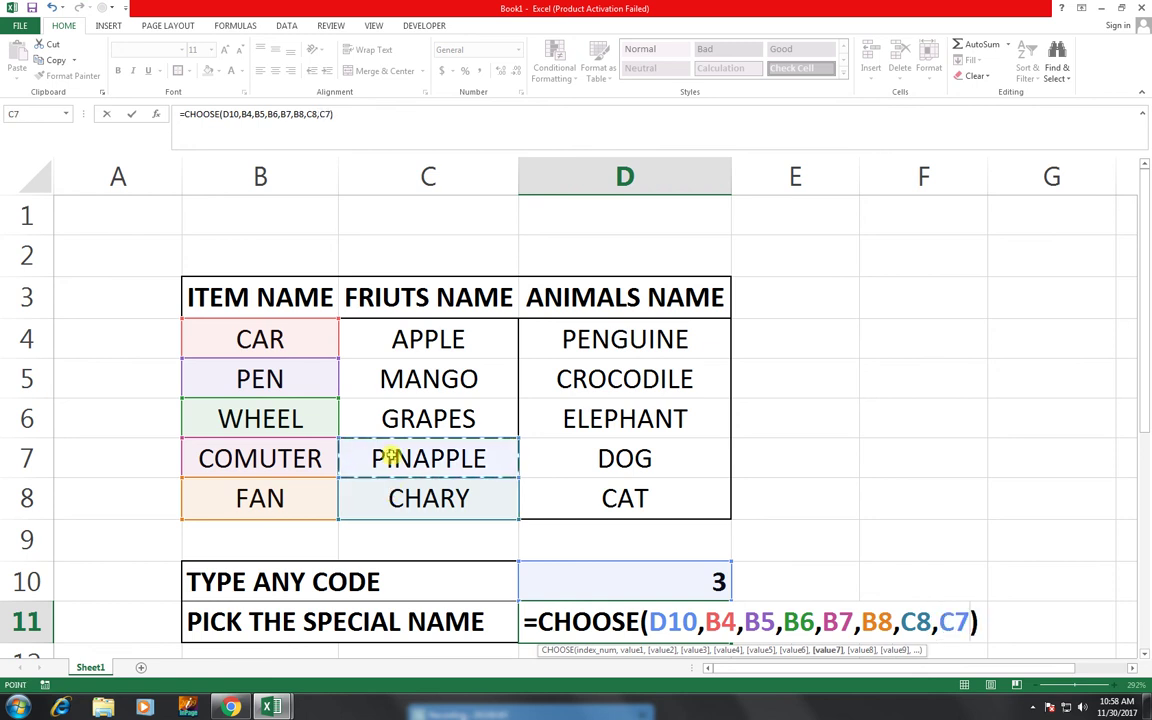
type(",")
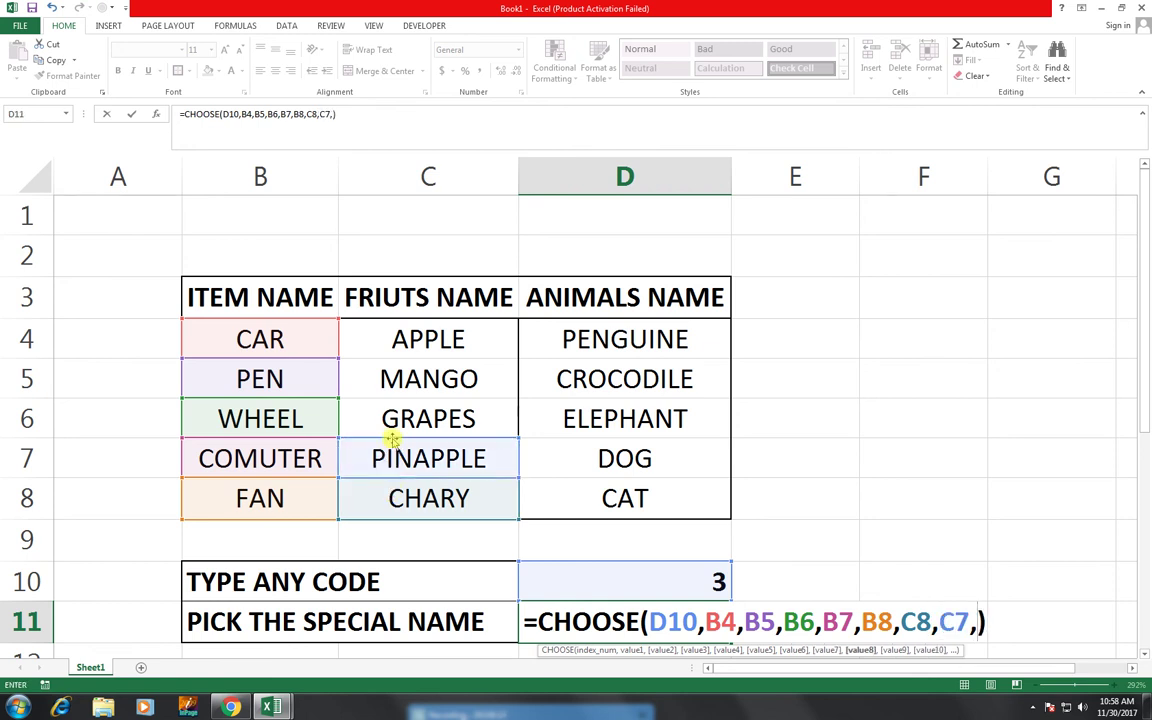
left_click(391, 417)
type(",")
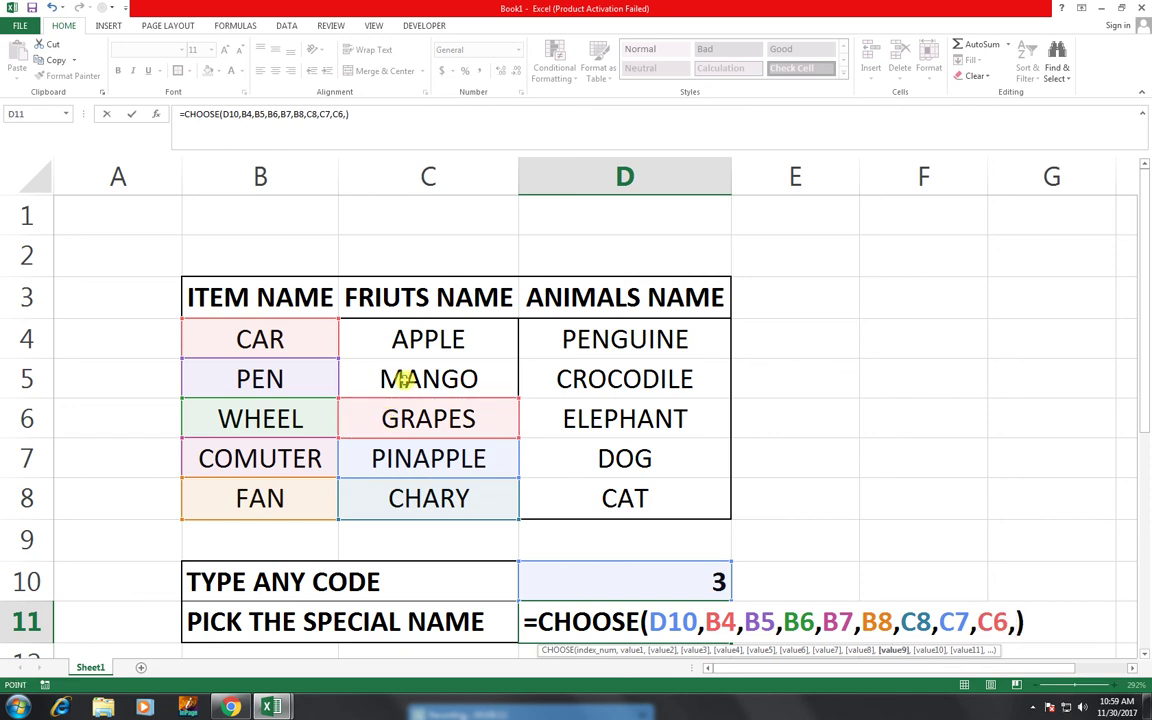
left_click(403, 379)
type(",")
left_click(419, 337)
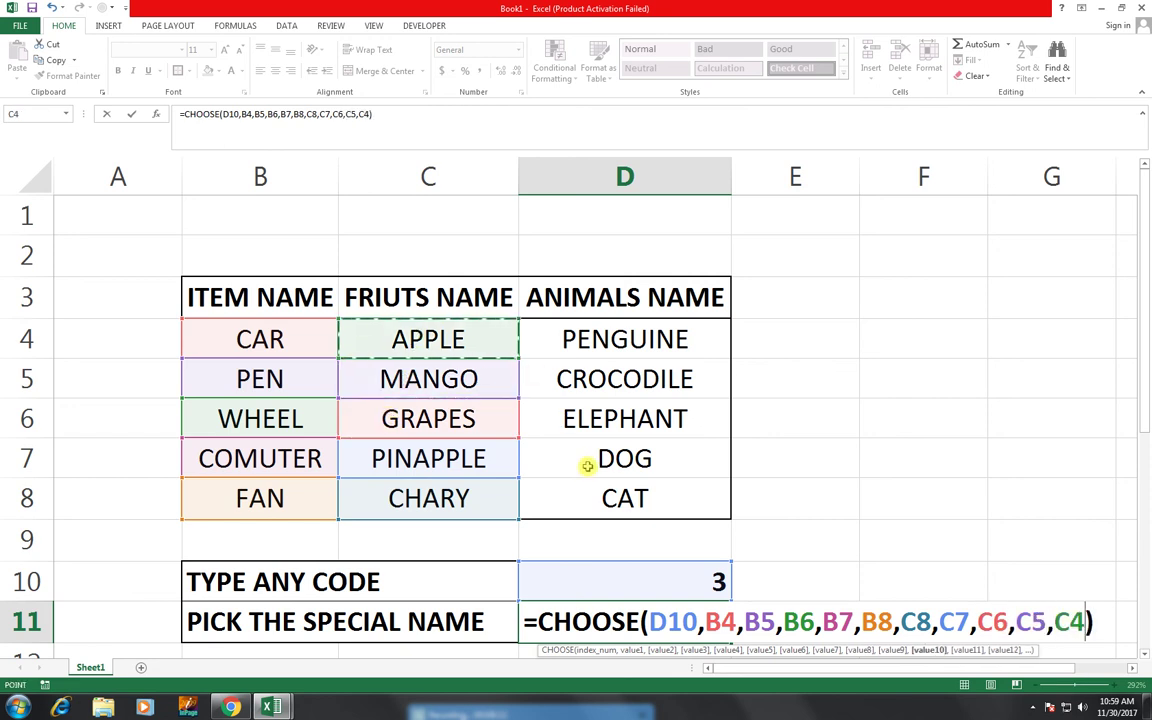
type(",")
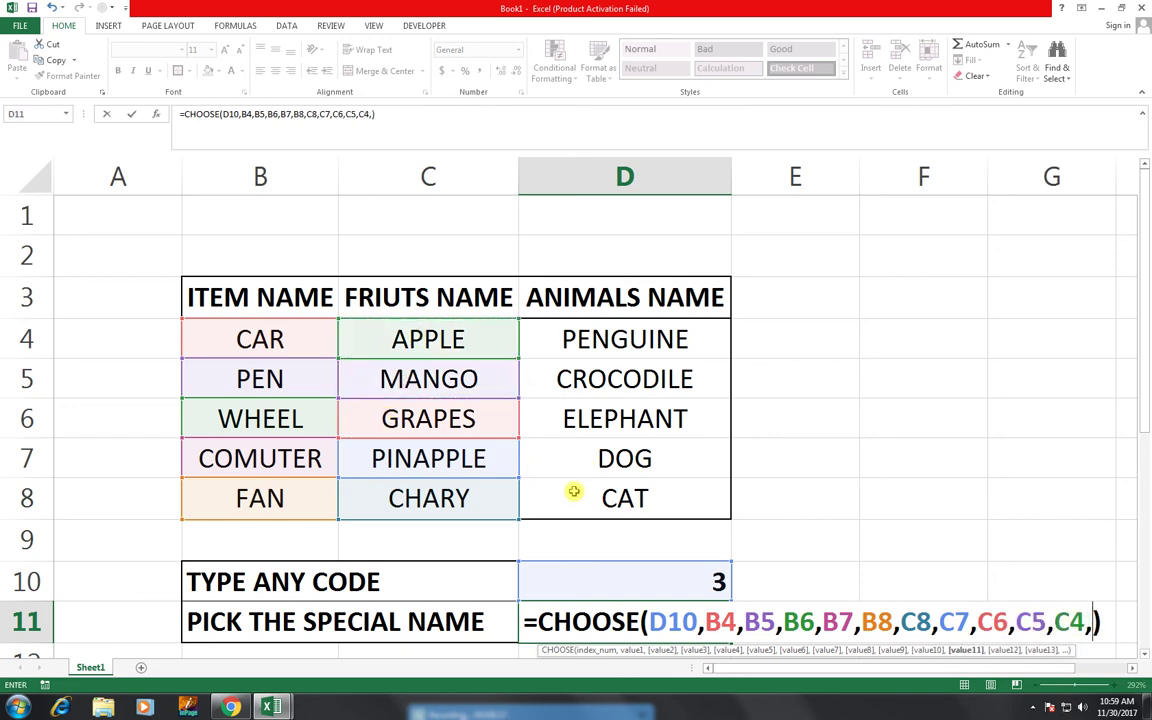
Add D4, D5, D6, D7 and D8 as the final CHOOSE choices
left_click(553, 337)
type(",")
left_click(563, 376)
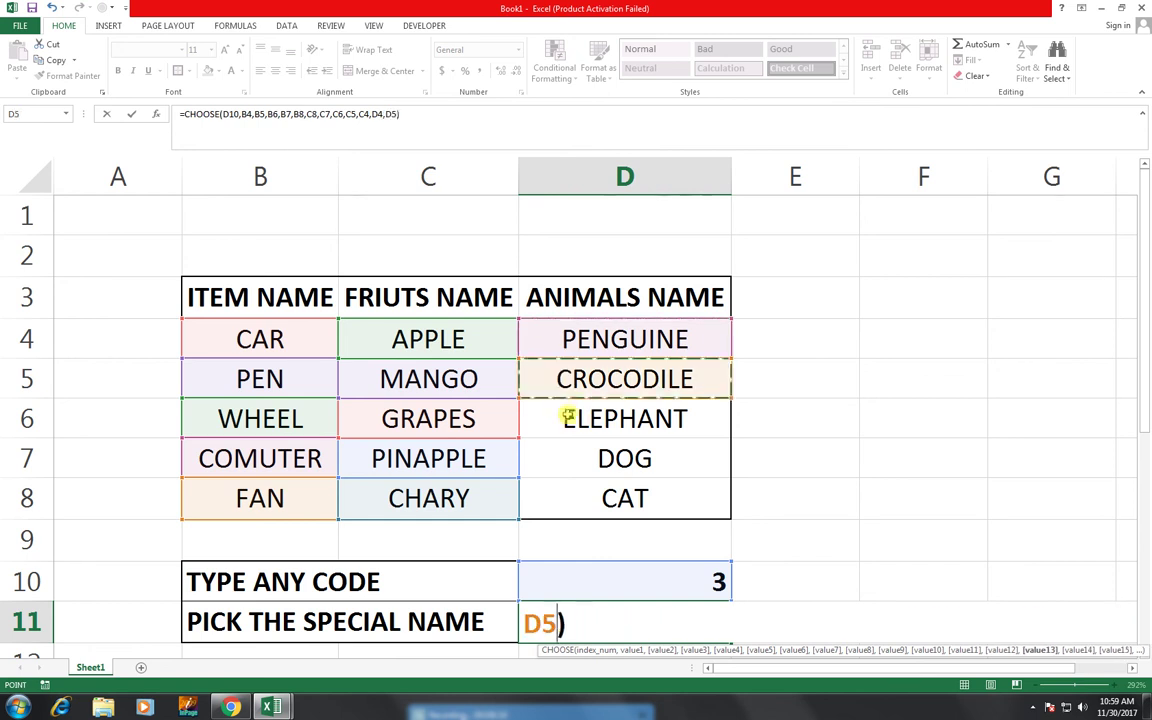
type(",")
left_click(560, 406)
type(",")
left_click(566, 462)
type(",")
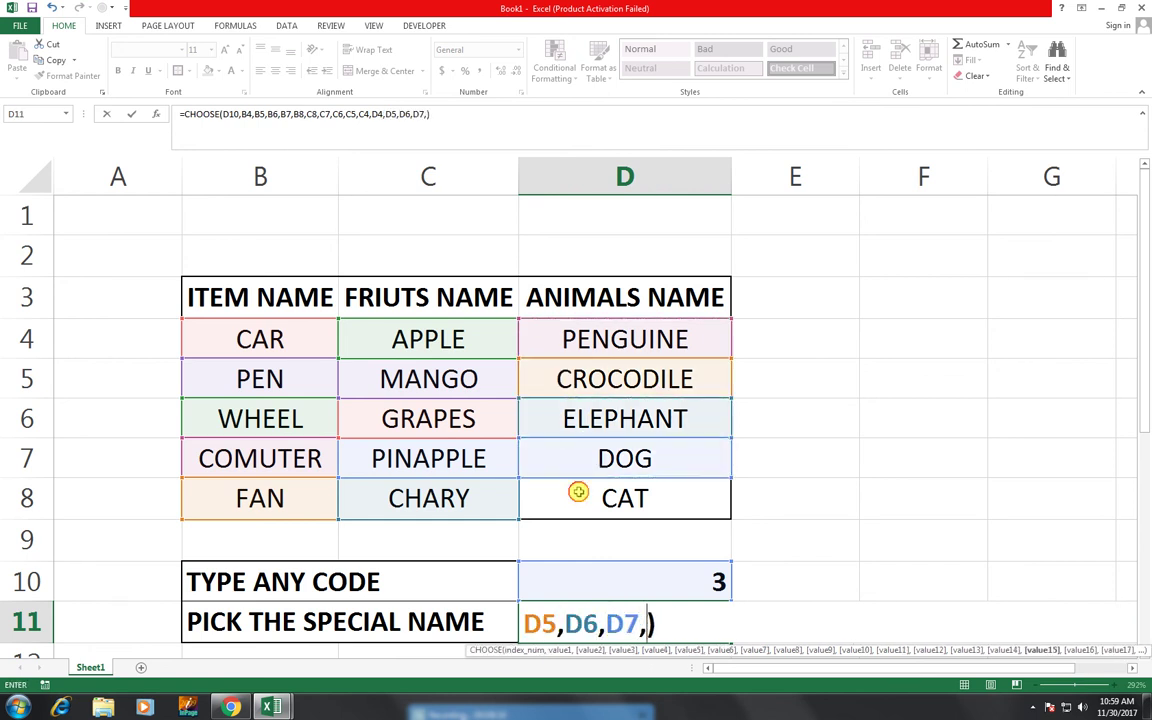
left_click(578, 492)
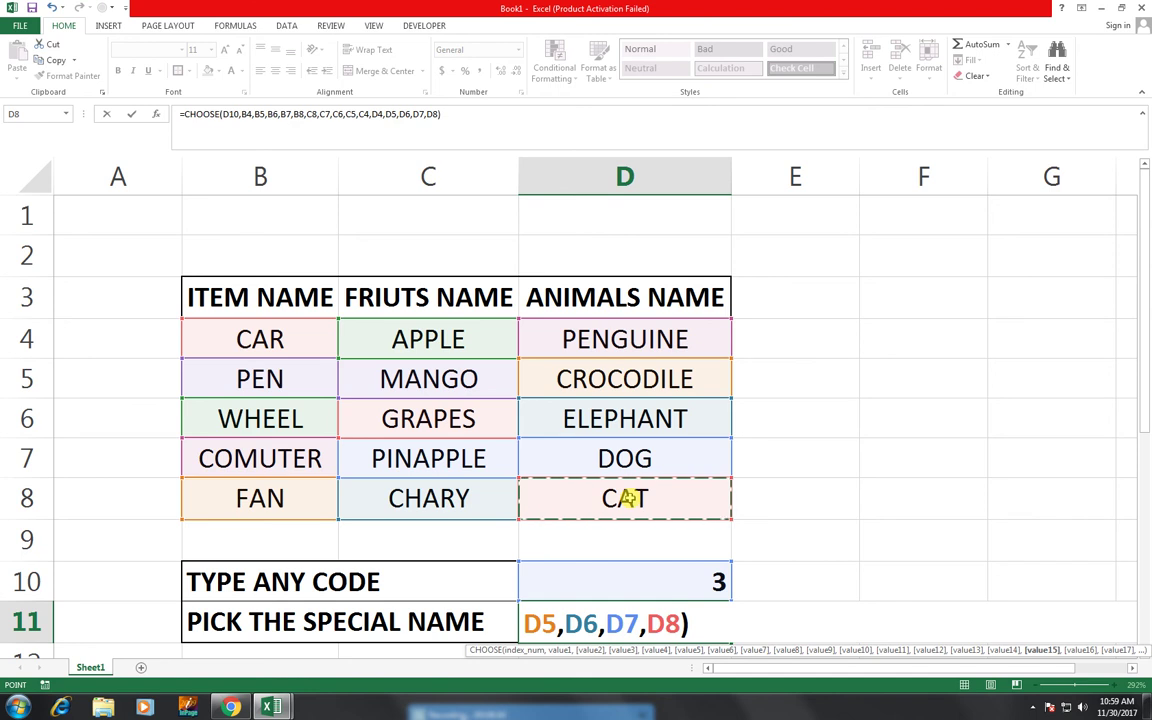
Commit the fifteen-choice formula and enter code 15 in D10 so D11 returns CAT
key("Return")
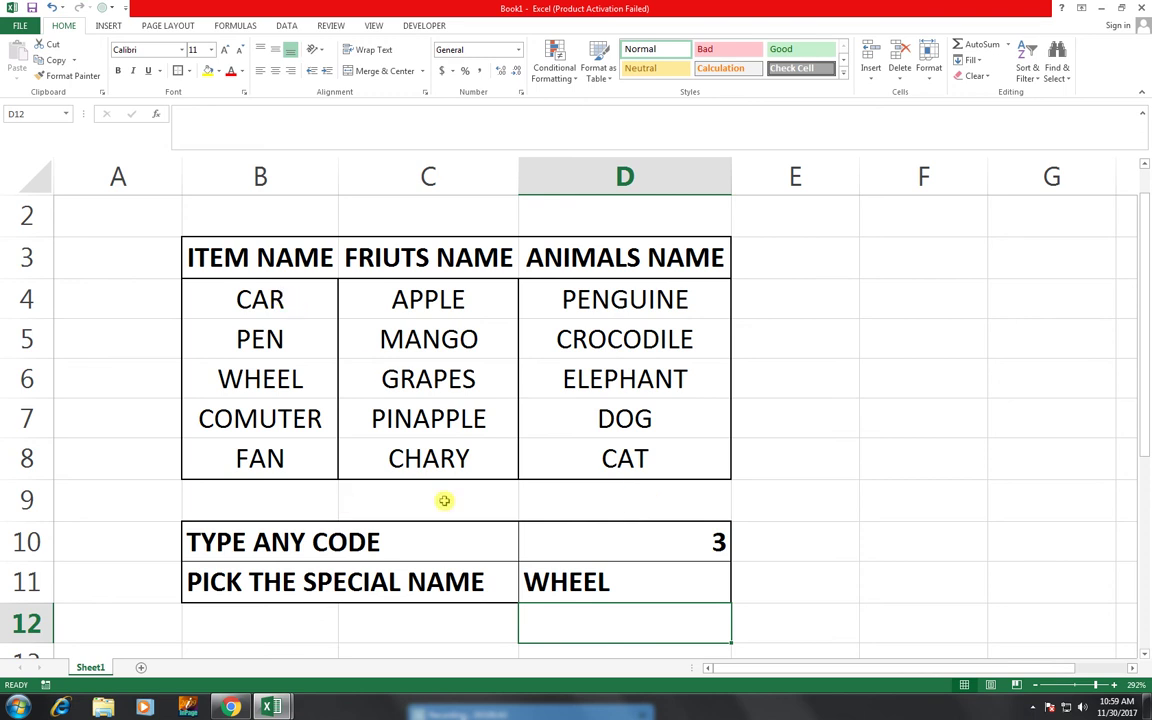
left_click(714, 552)
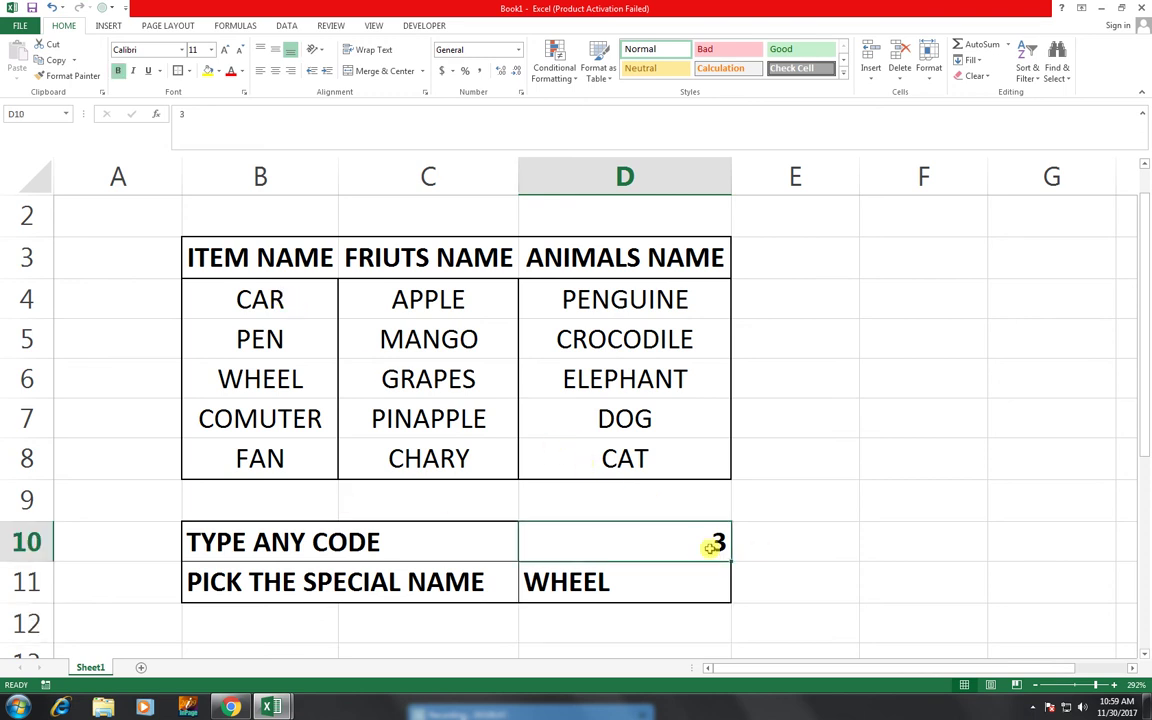
type("15")
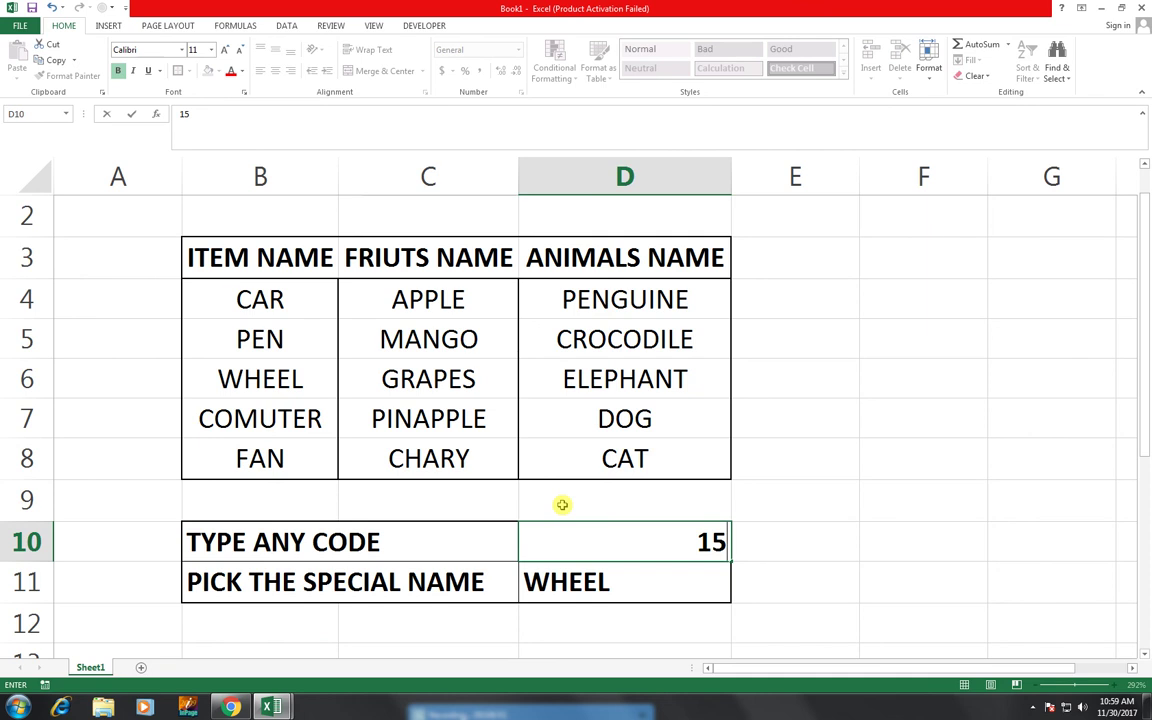
key("Return")
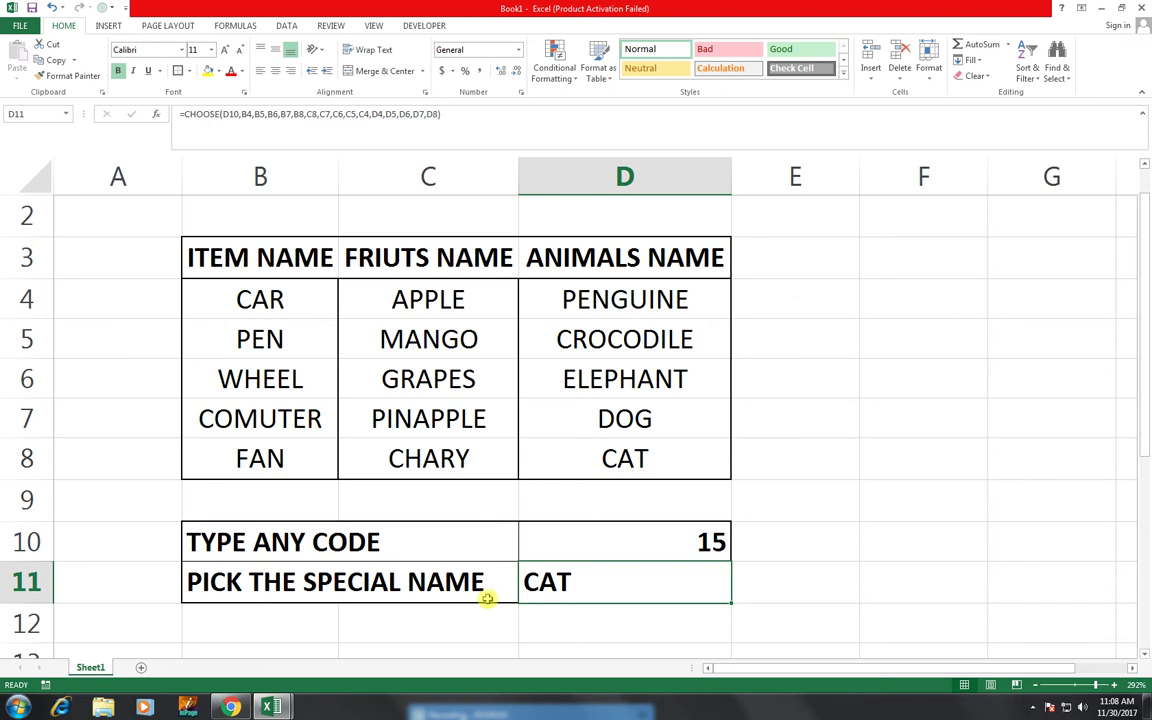
scroll(475, 597, "up", 1)
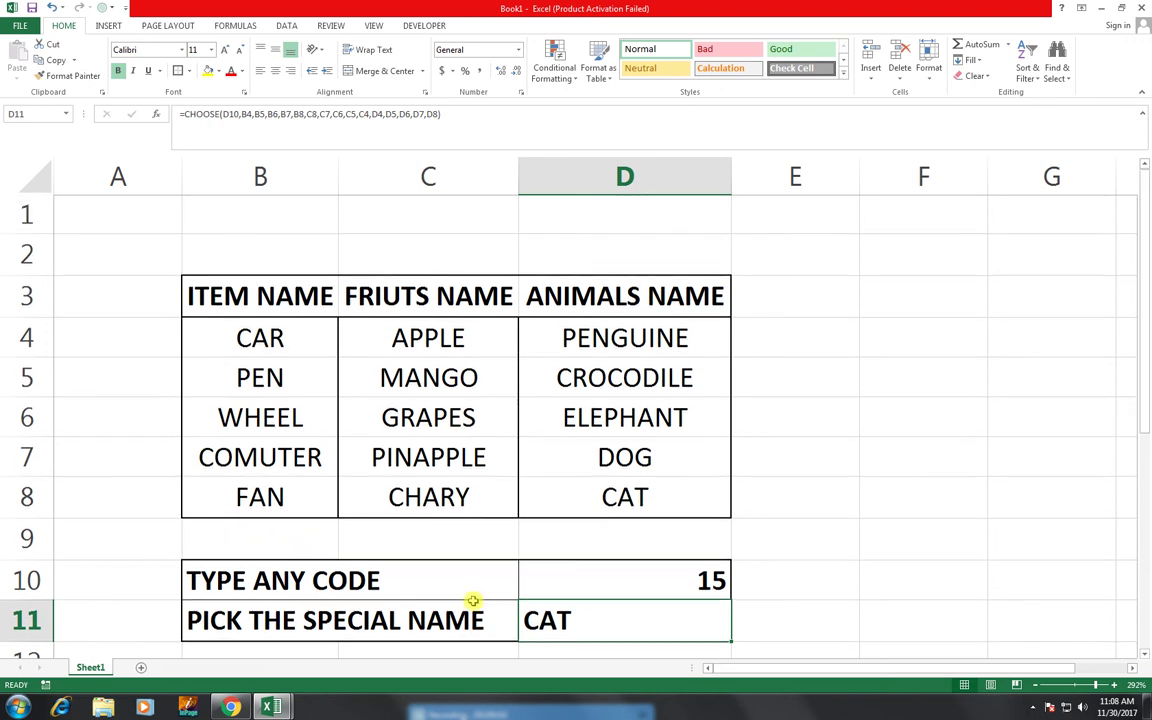
left_click(31, 214)
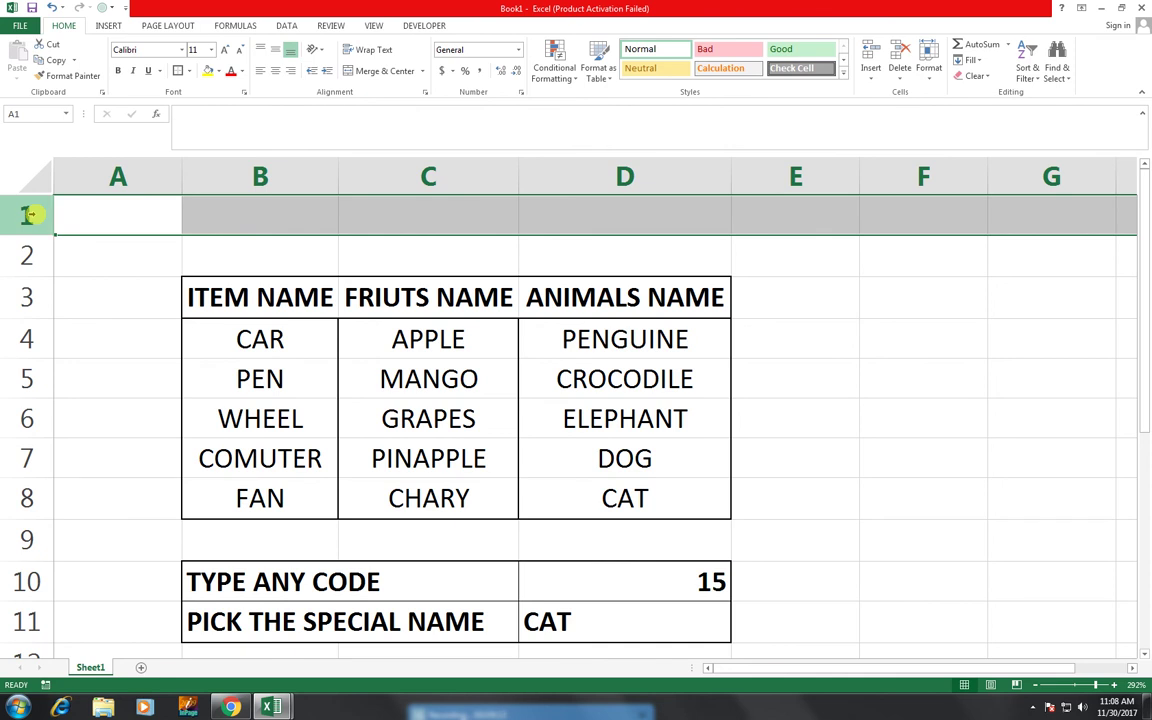
Insert a blank row above the table with Ctrl+Shift+= and select B1:D3
key("ctrl+shift+plus")
mouse_move(300, 220)
left_mouse_down()
mouse_move(587, 266)
mouse_move(606, 293)
left_mouse_up()
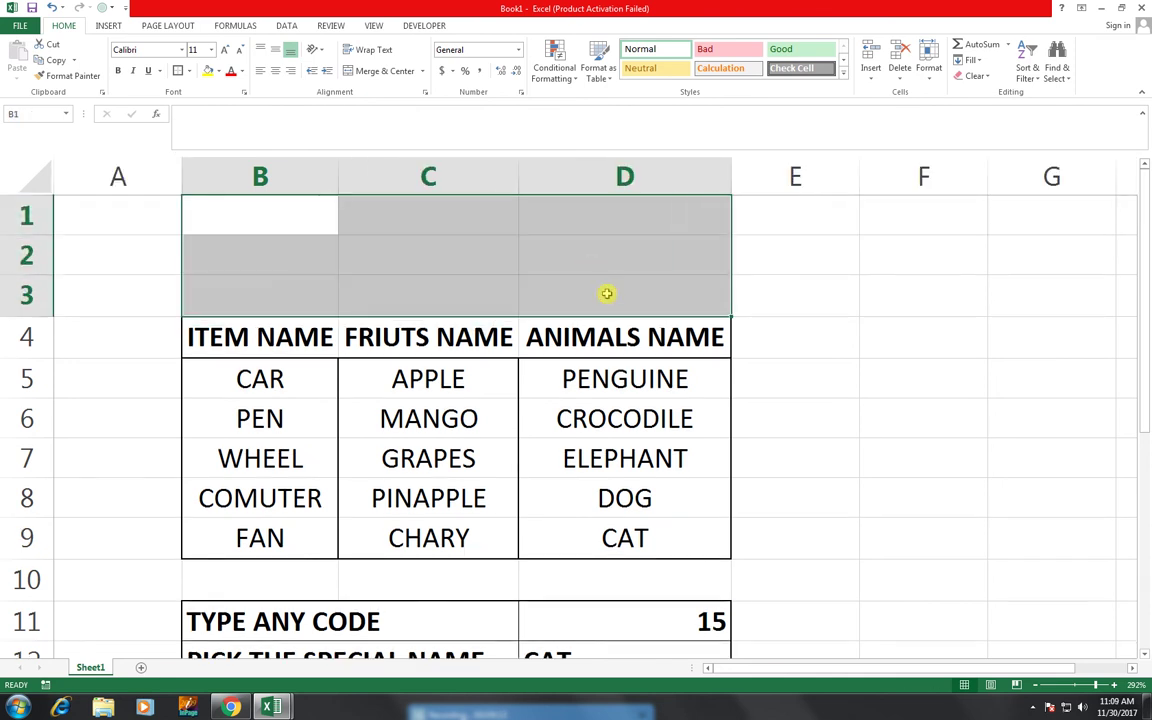
left_click(108, 25)
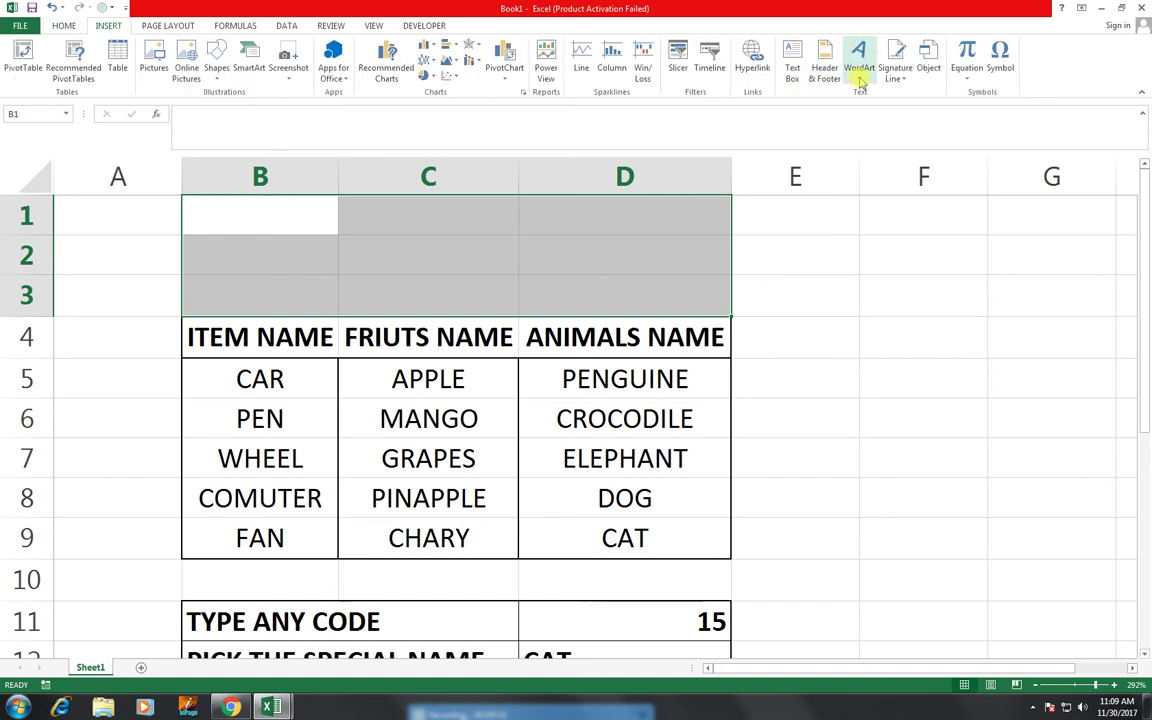
Insert outlined blue WordArt reading 'PICK SPECIAL NAME' and shrink it to 28 pt
left_click(860, 80)
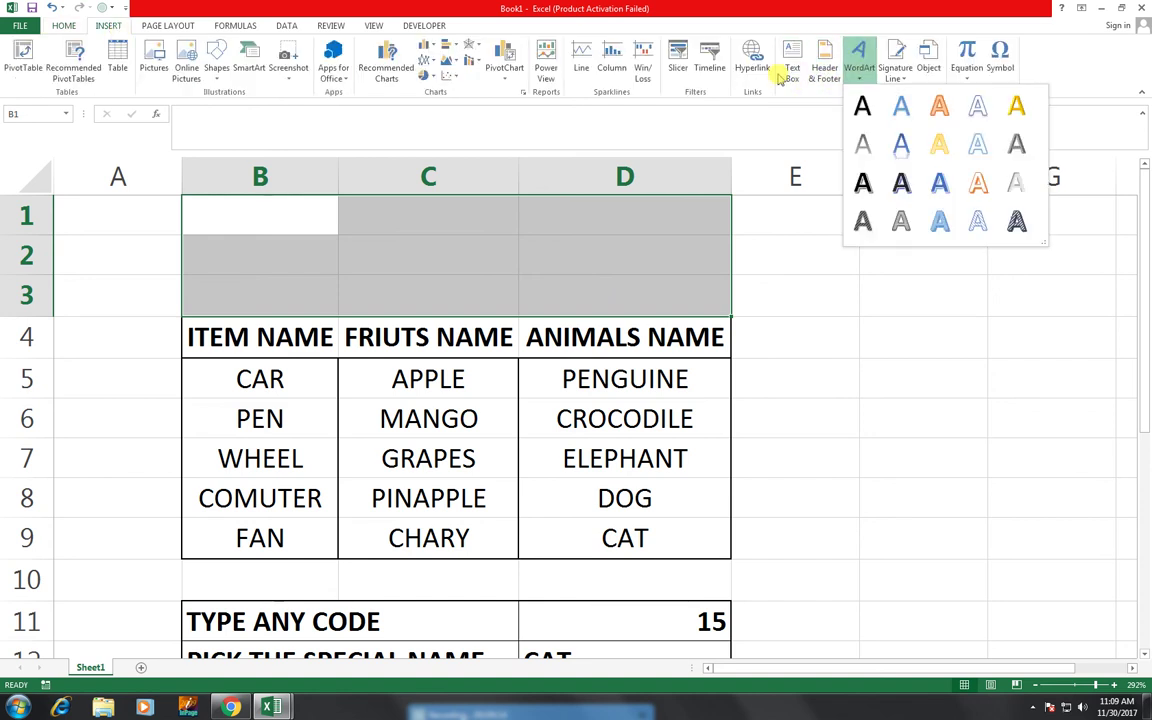
left_click(976, 118)
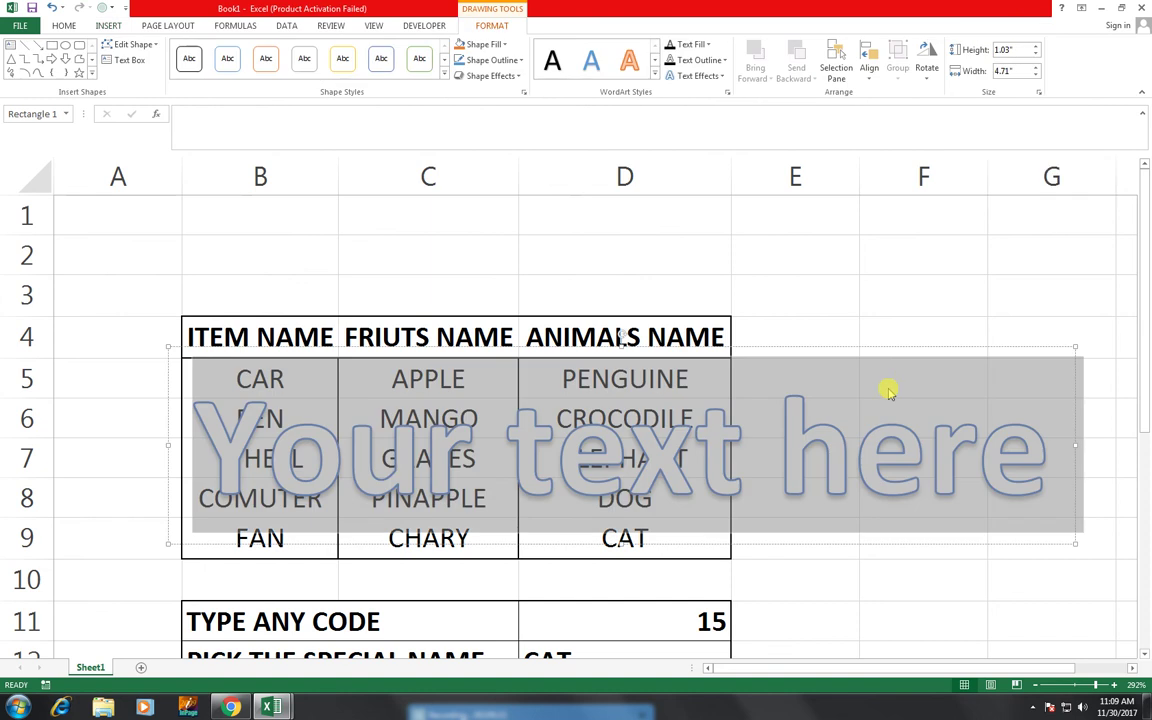
type("PI")
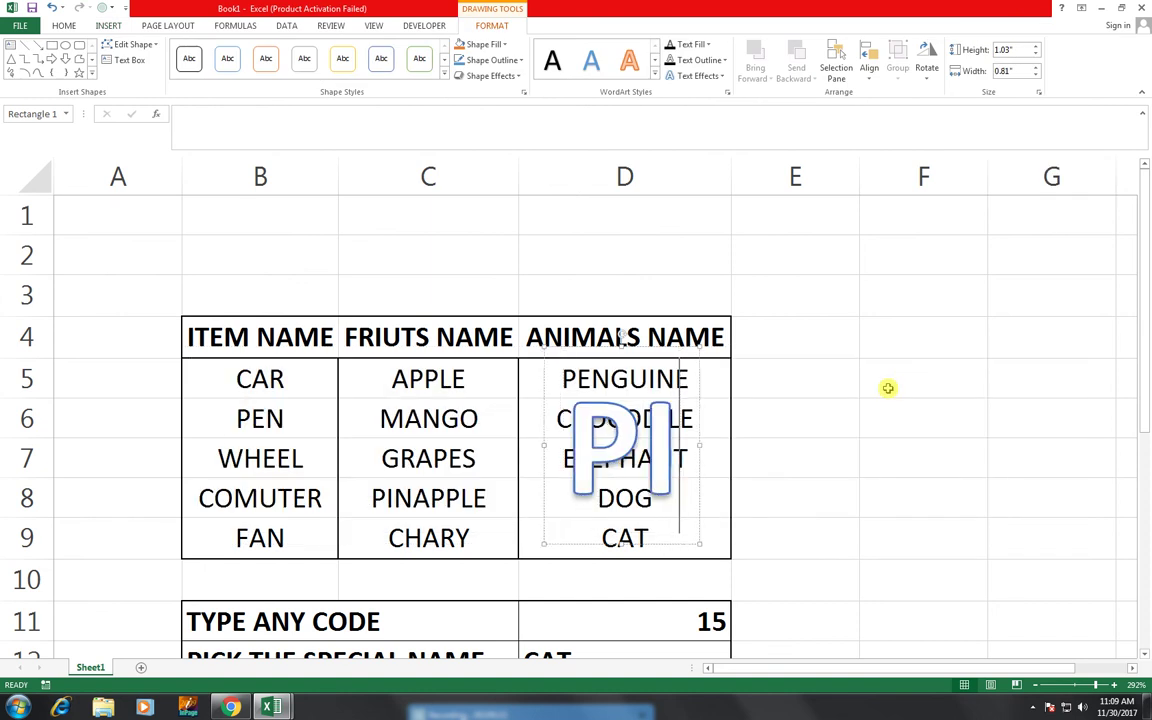
type("CKSPEC")
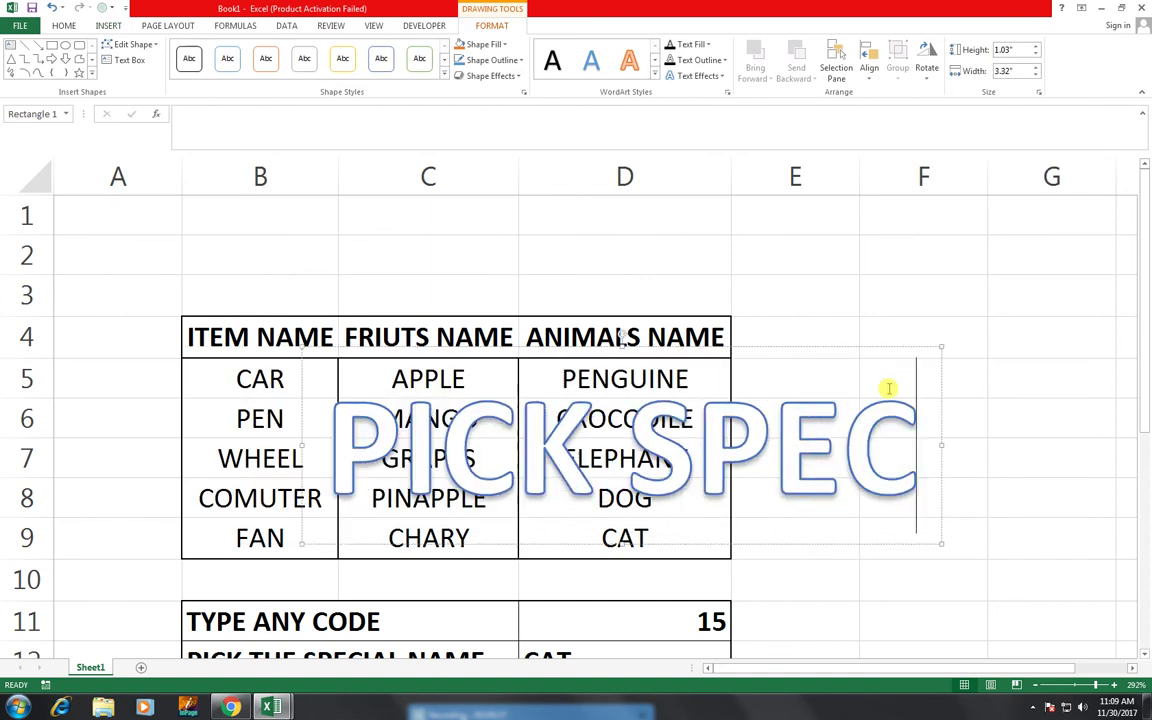
type("IAL NAM")
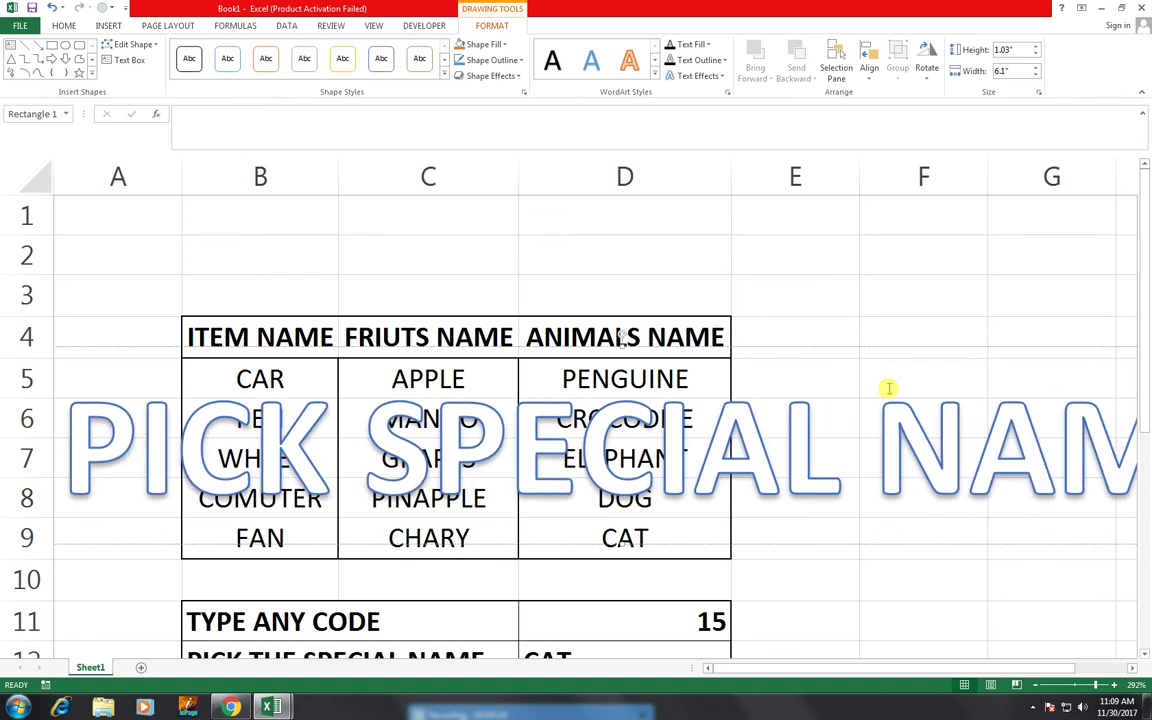
type("E")
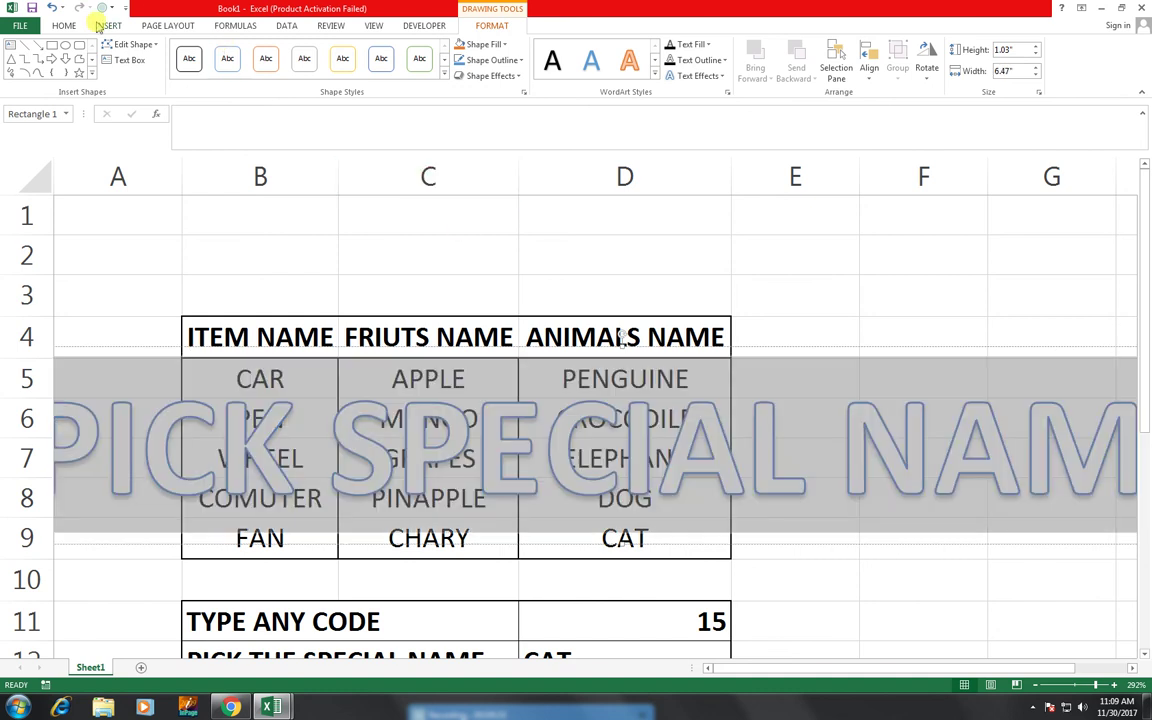
left_click(63, 25)
left_click(240, 50)
left_click(240, 50)
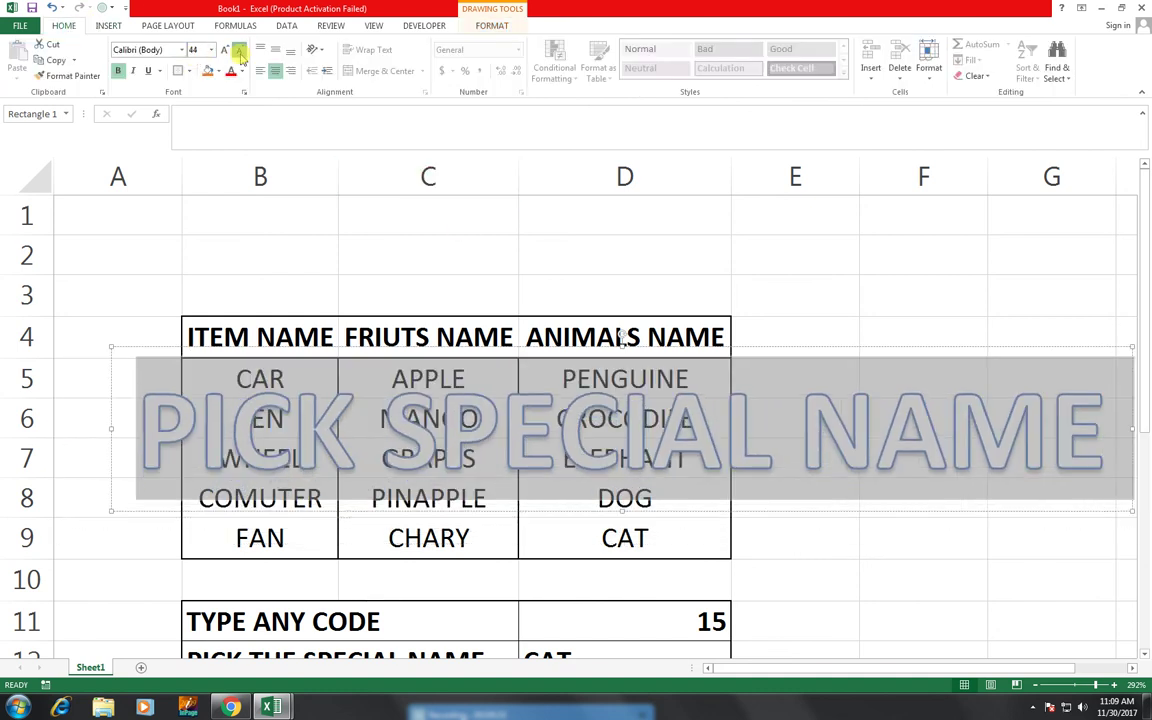
left_click(240, 50)
left_click(240, 50)
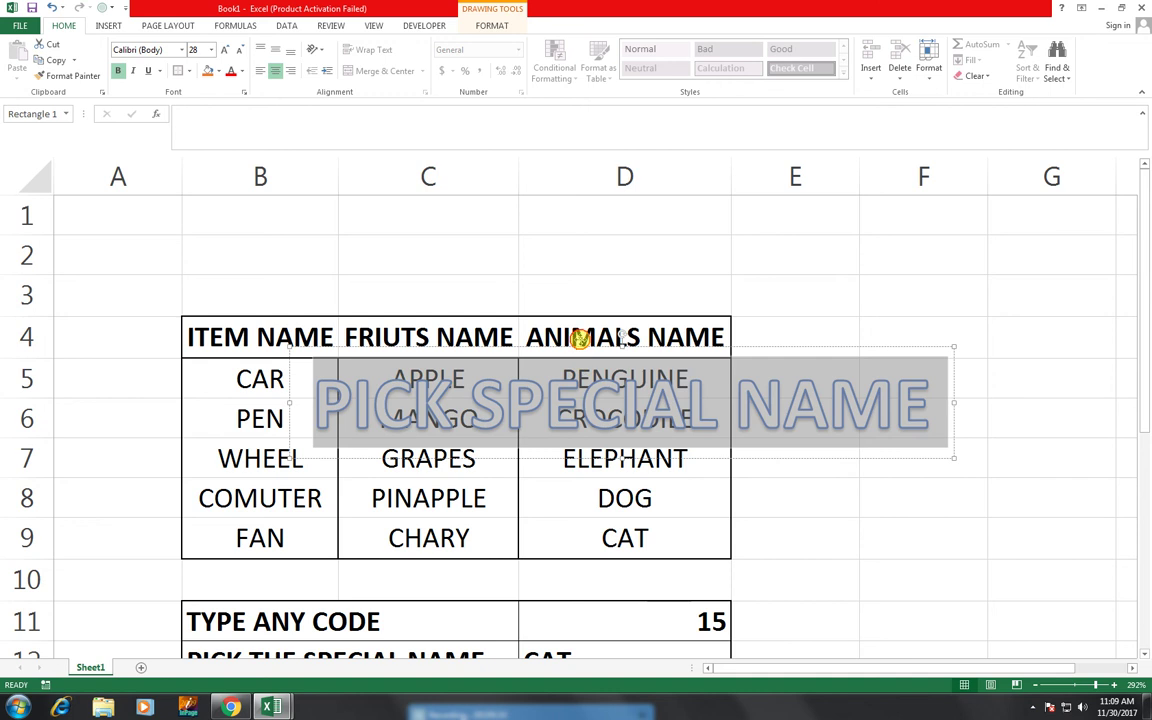
Move the WordArt title above the table into rows 1–3
left_click_drag(580, 340, 423, 206)
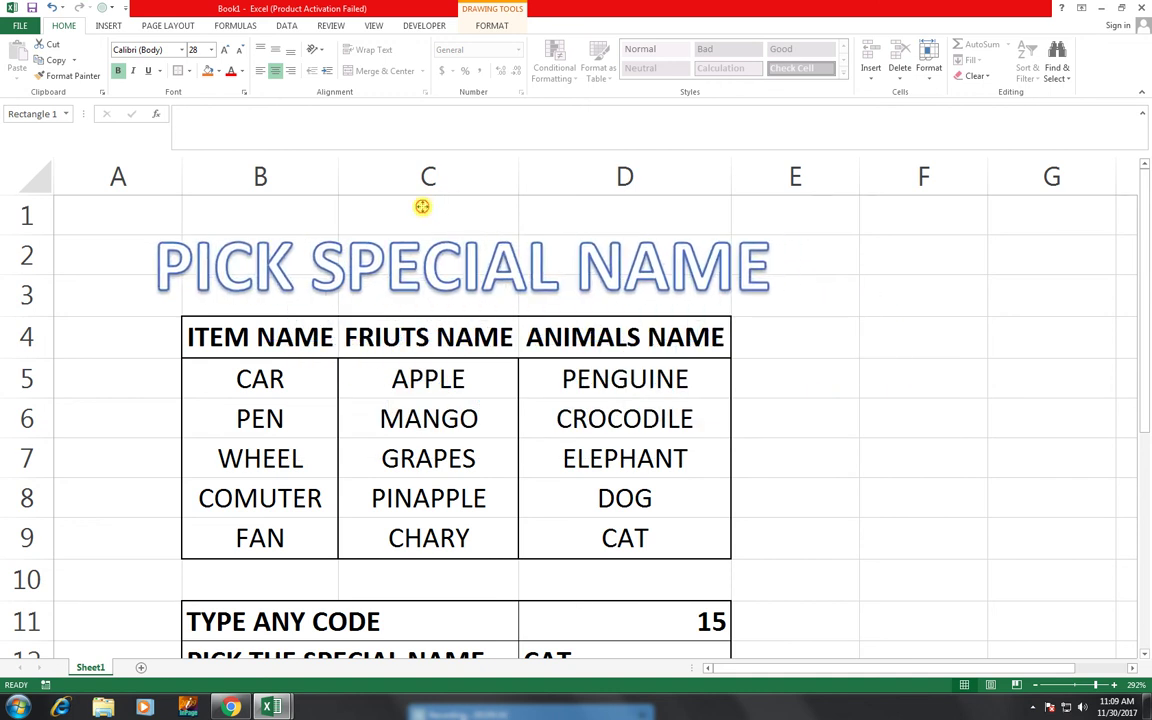
left_click(442, 257)
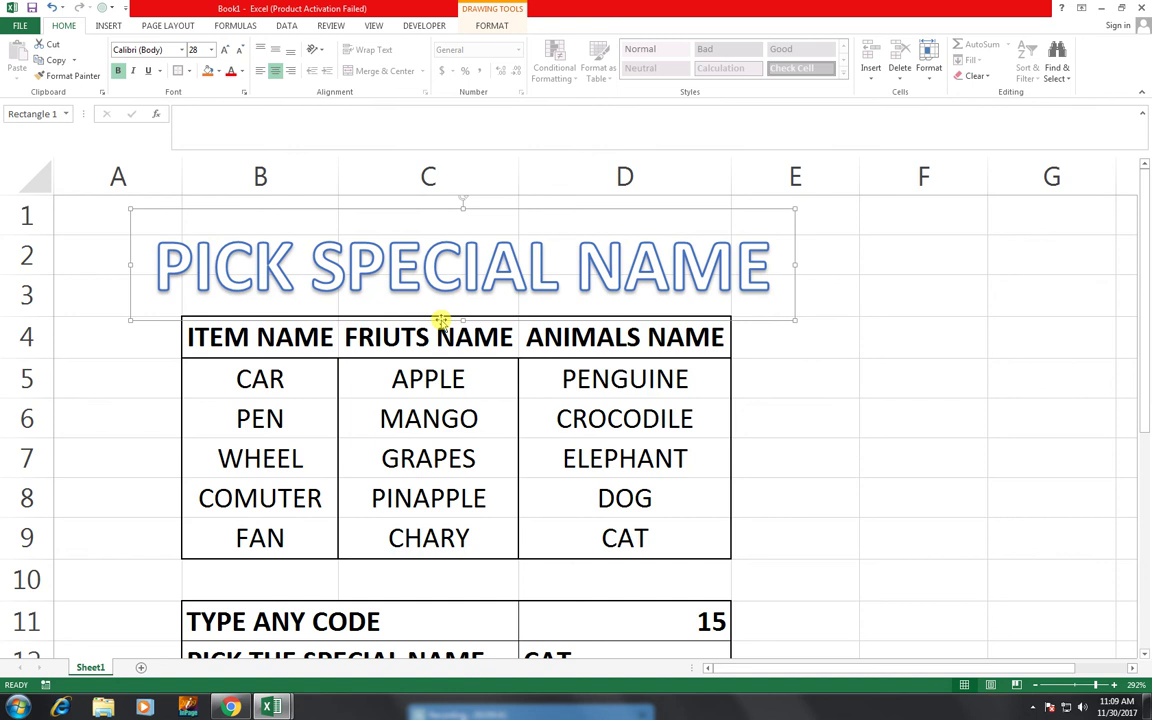
left_click_drag(441, 320, 438, 304)
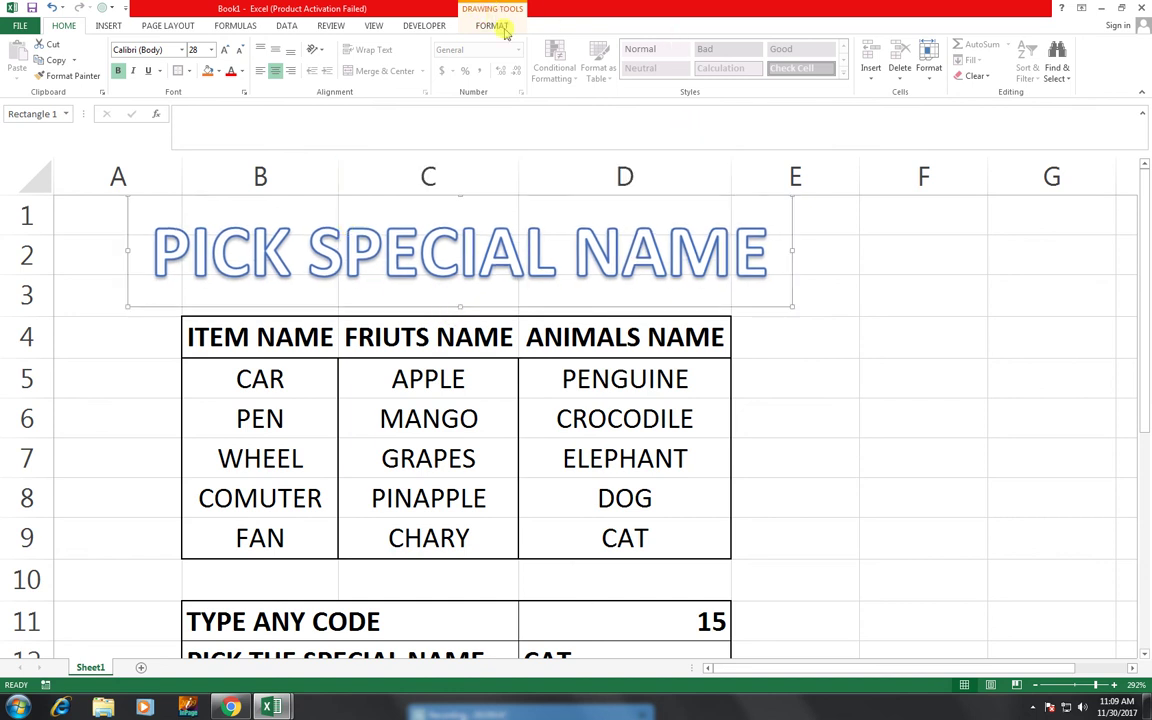
Give the title shape a blue preset shape style and a text outline colour
left_click(1036, 296)
left_click(708, 250)
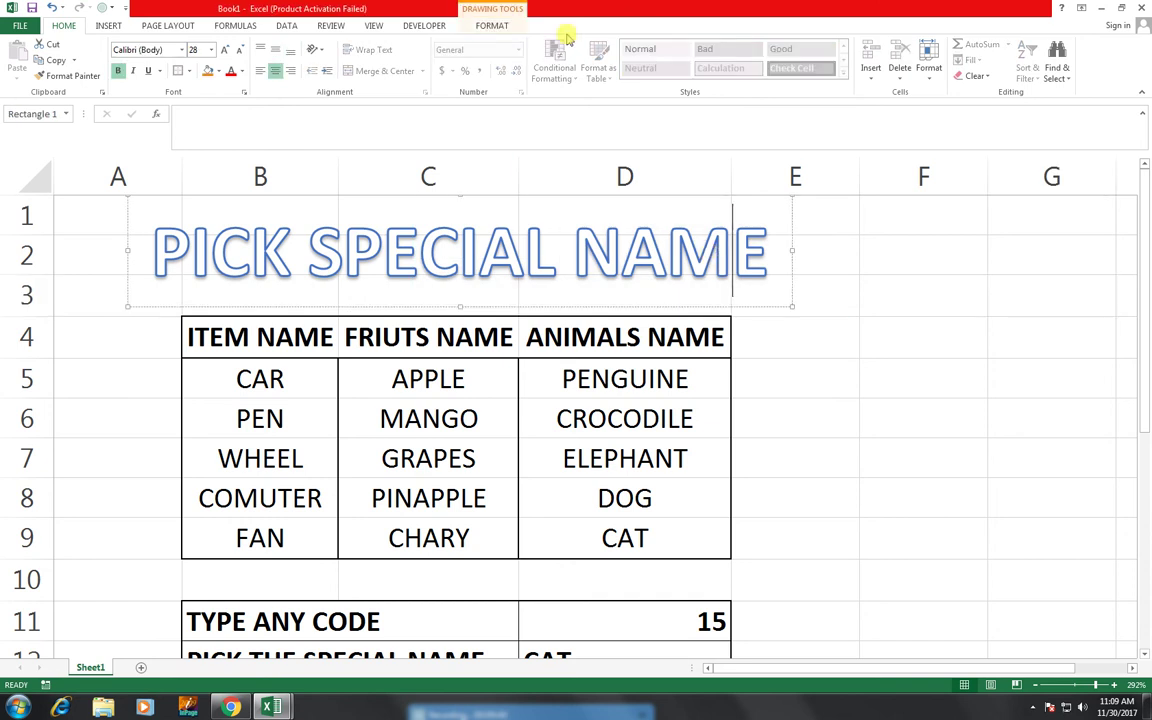
left_click(900, 378)
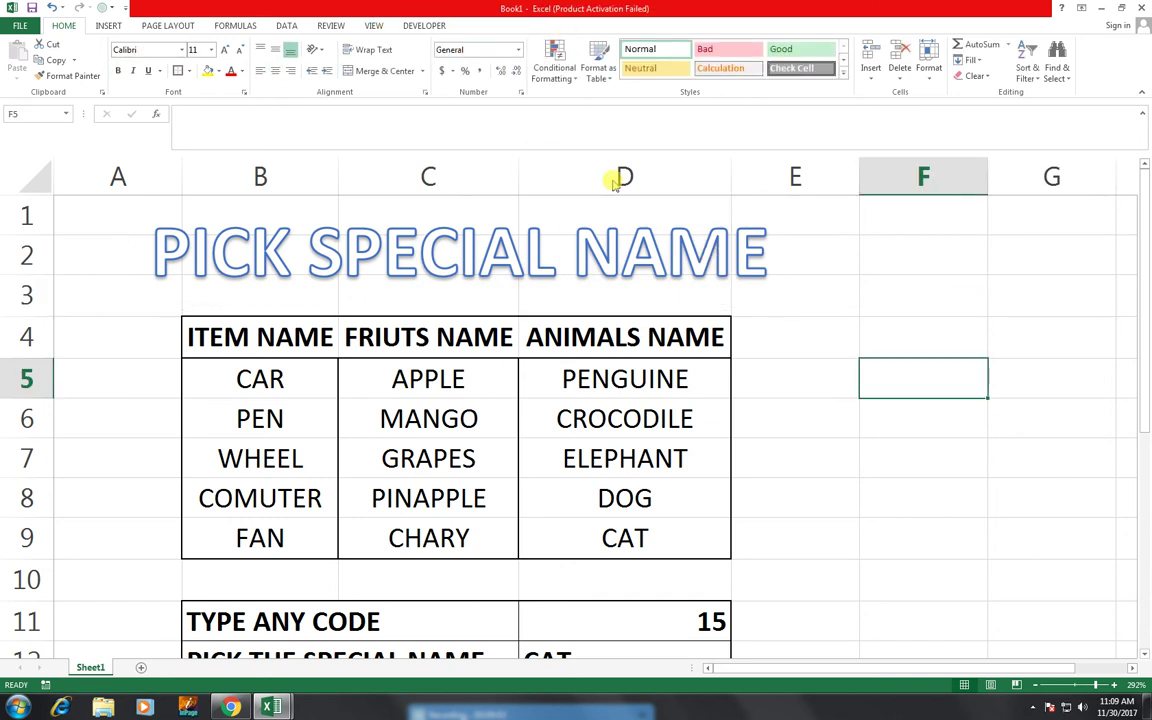
left_click(652, 282)
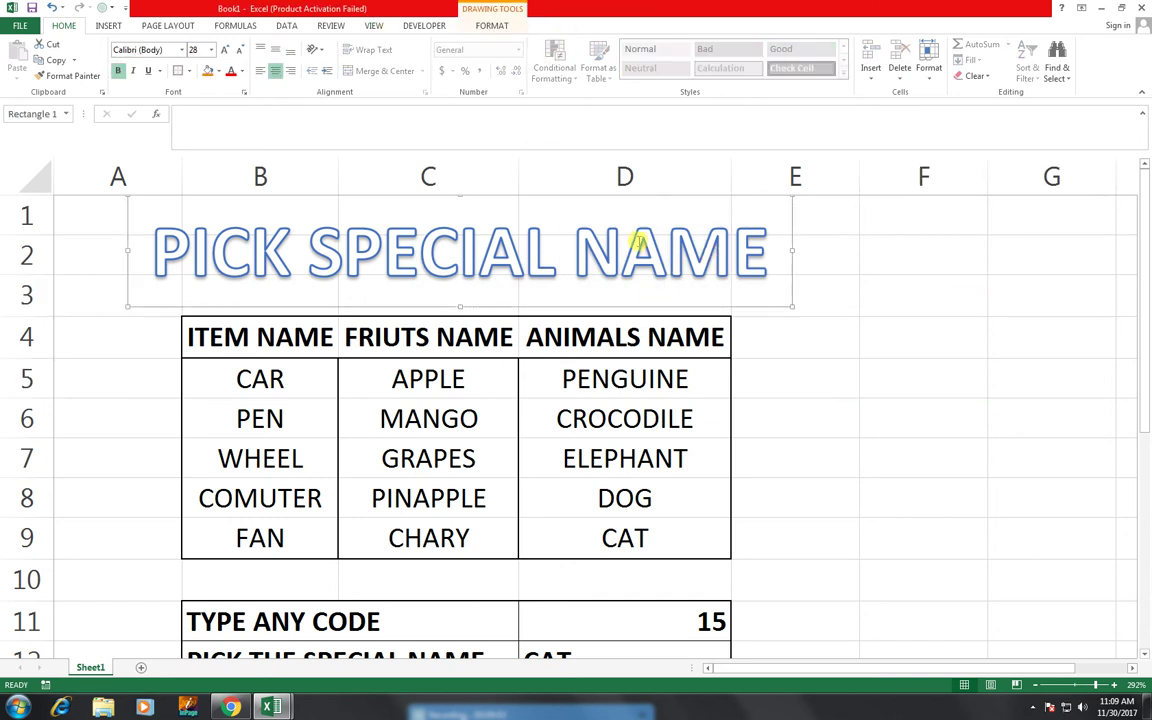
left_click(491, 25)
left_click(447, 82)
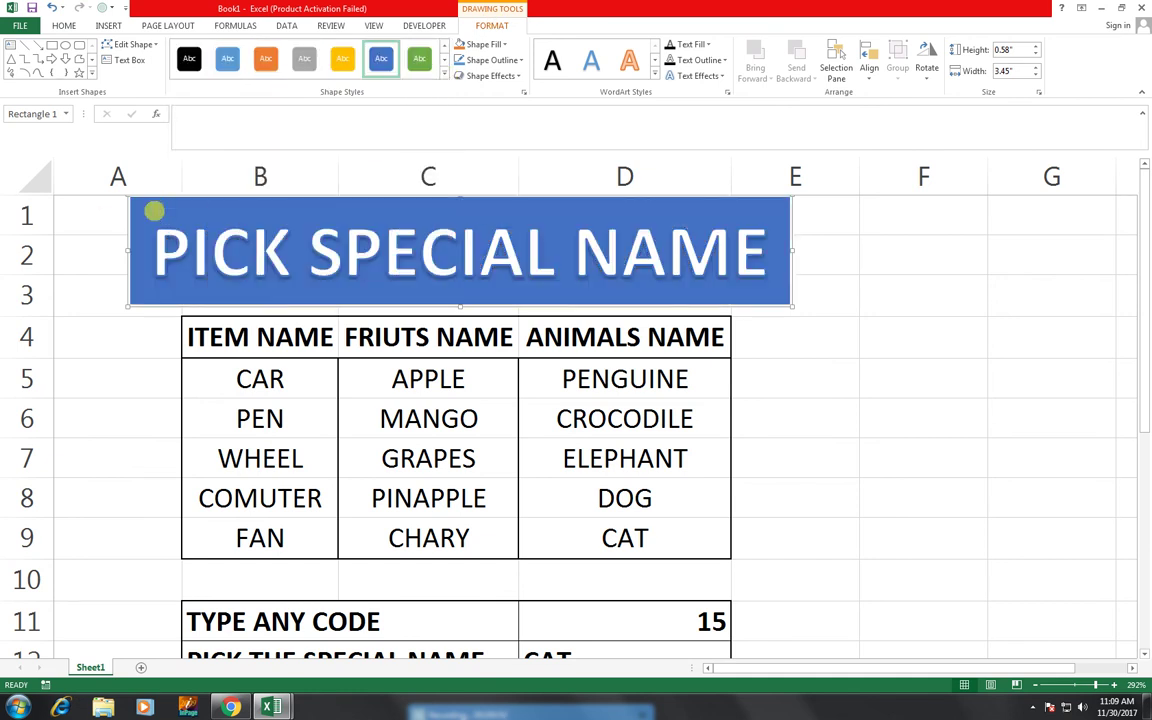
left_click_drag(157, 240, 736, 272)
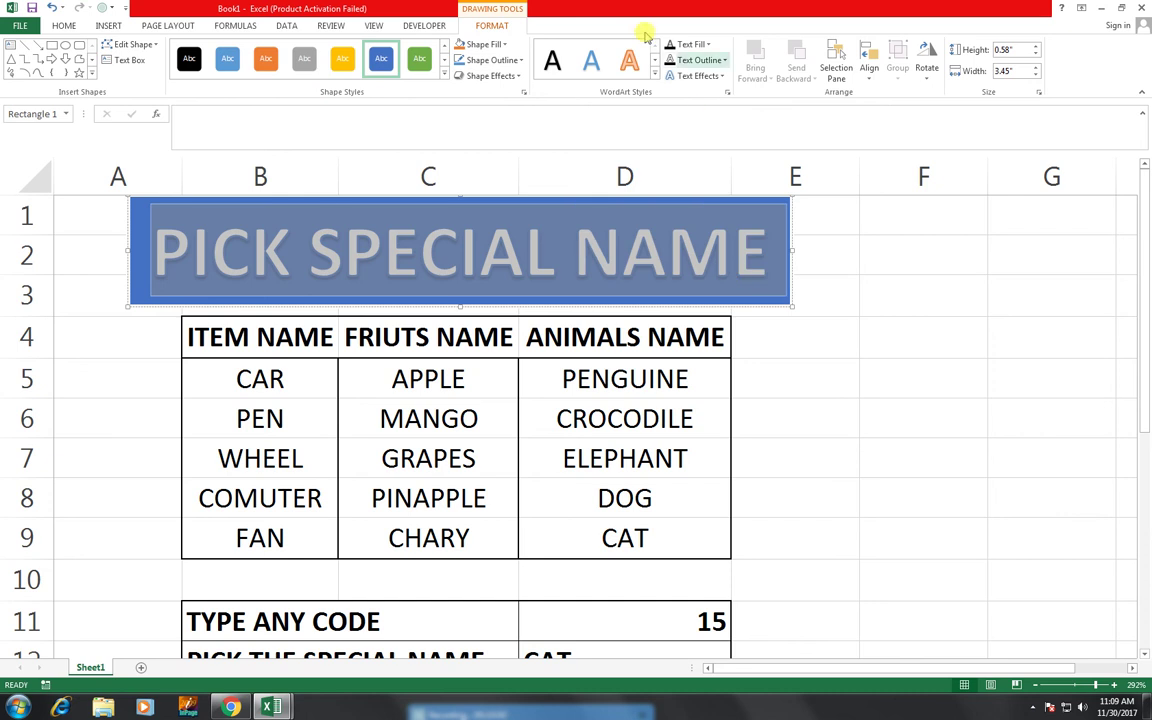
left_click(719, 63)
left_click(666, 110)
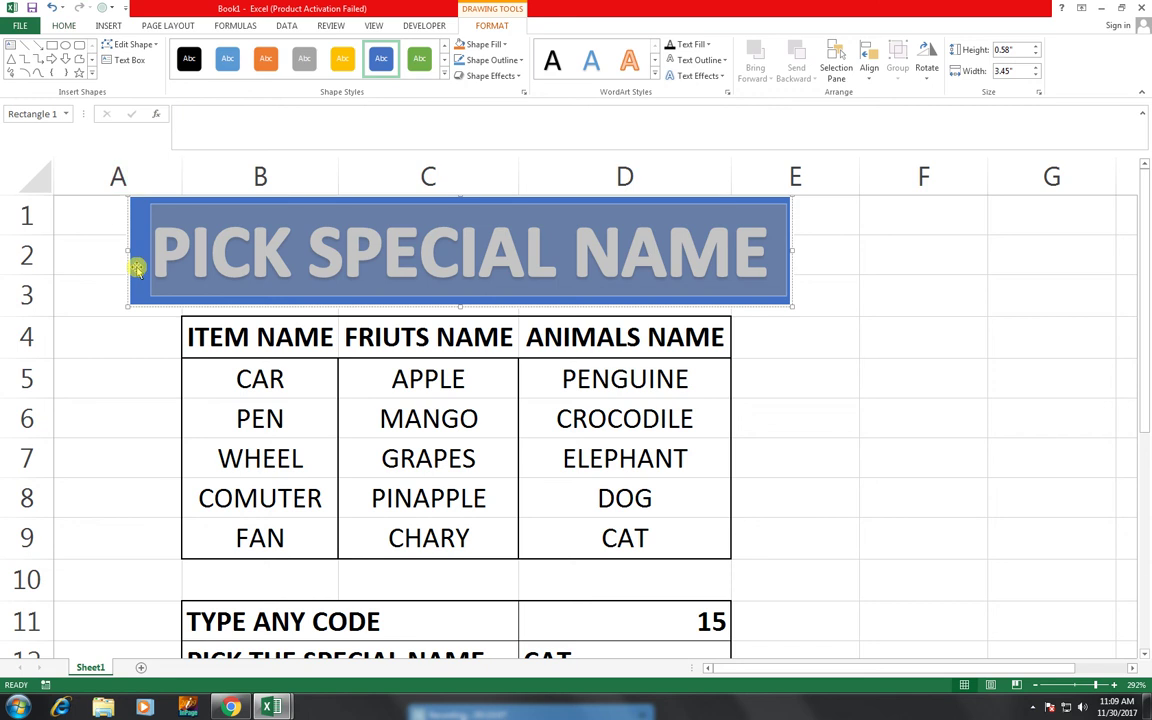
Resize and reposition the title box so the text fits on one line
left_click_drag(127, 250, 178, 253)
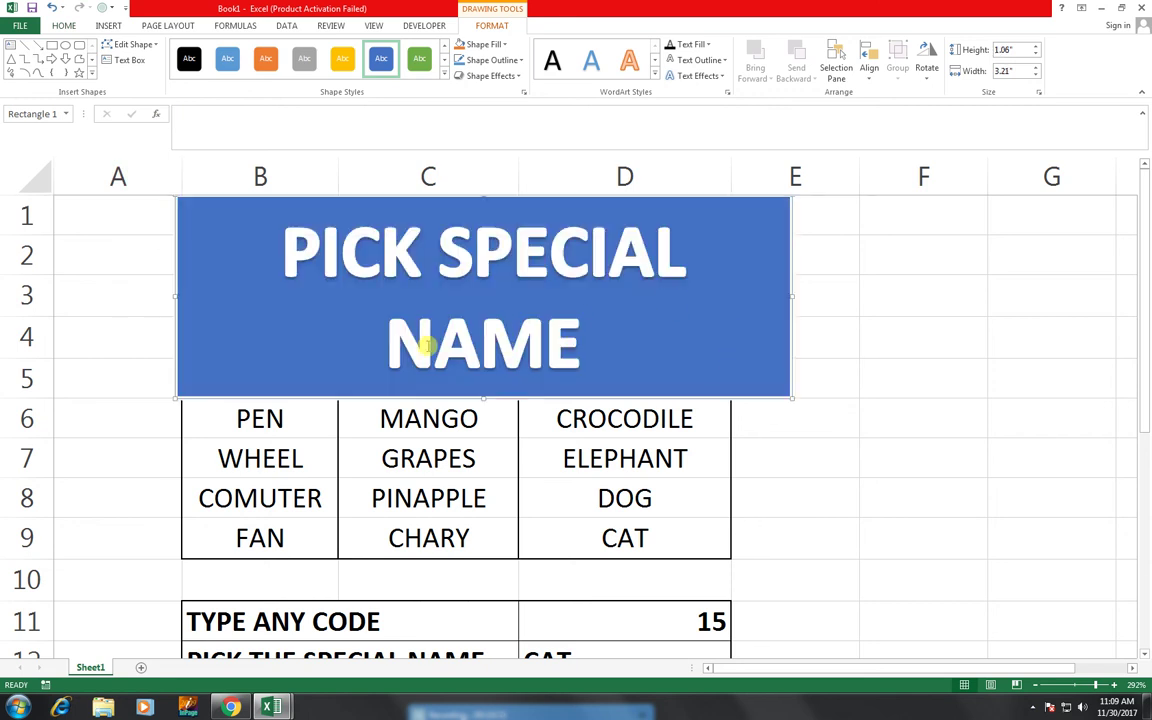
left_click_drag(790, 295, 831, 295)
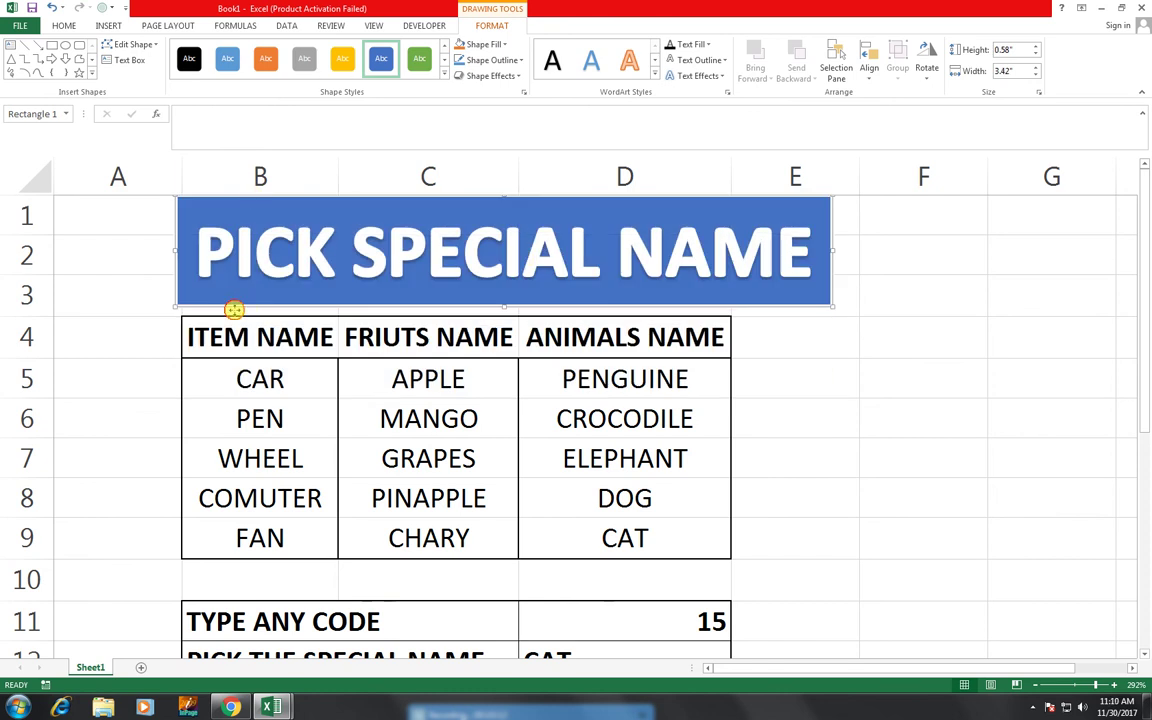
left_click_drag(256, 301, 229, 308)
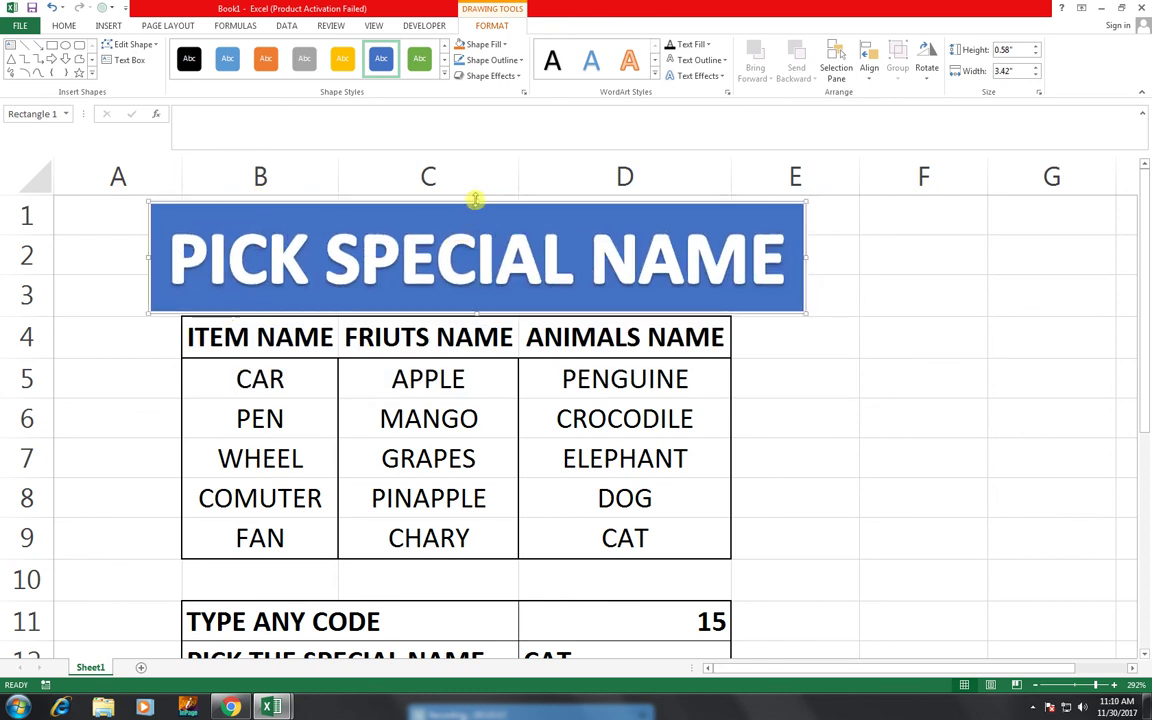
left_click_drag(476, 203, 476, 197)
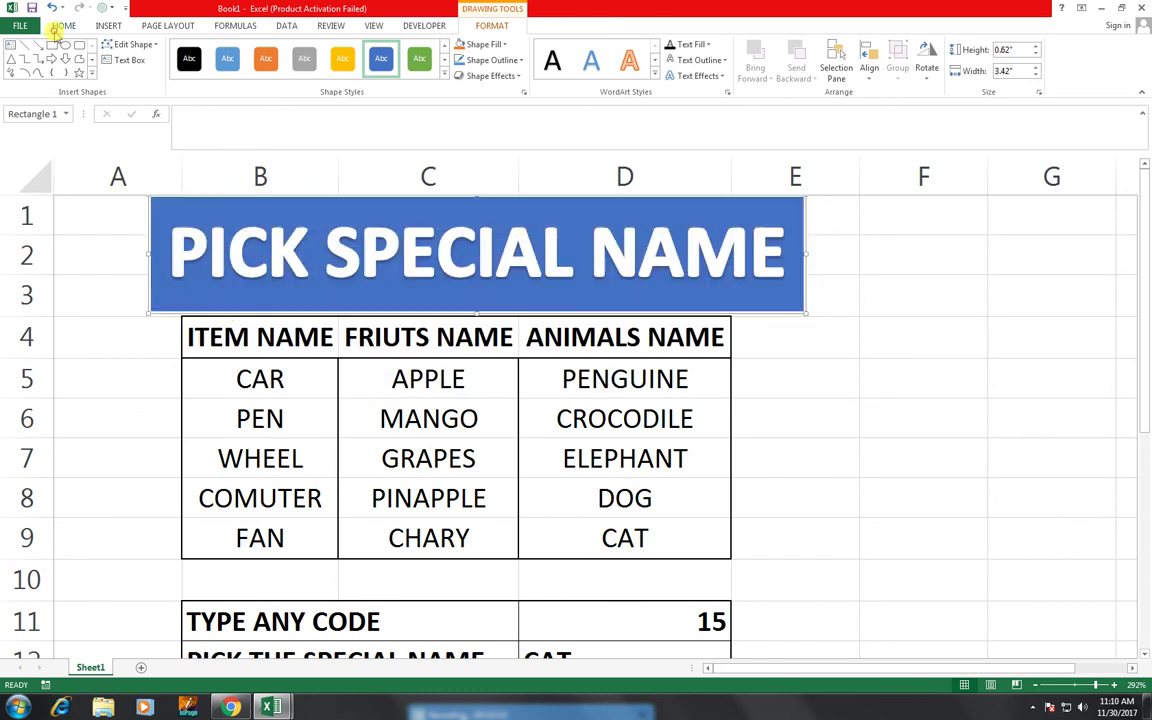
left_click(60, 26)
Set the title text to Angsana New at 32 pt and raise it within its box
left_click(183, 49)
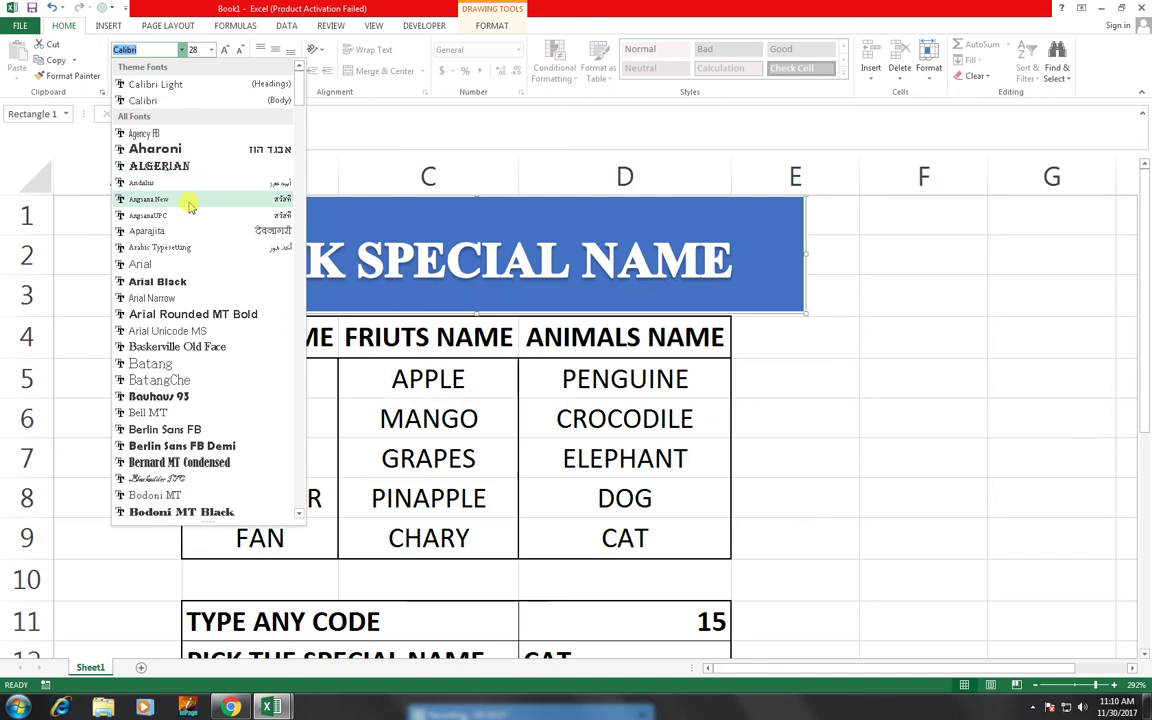
left_click(190, 205)
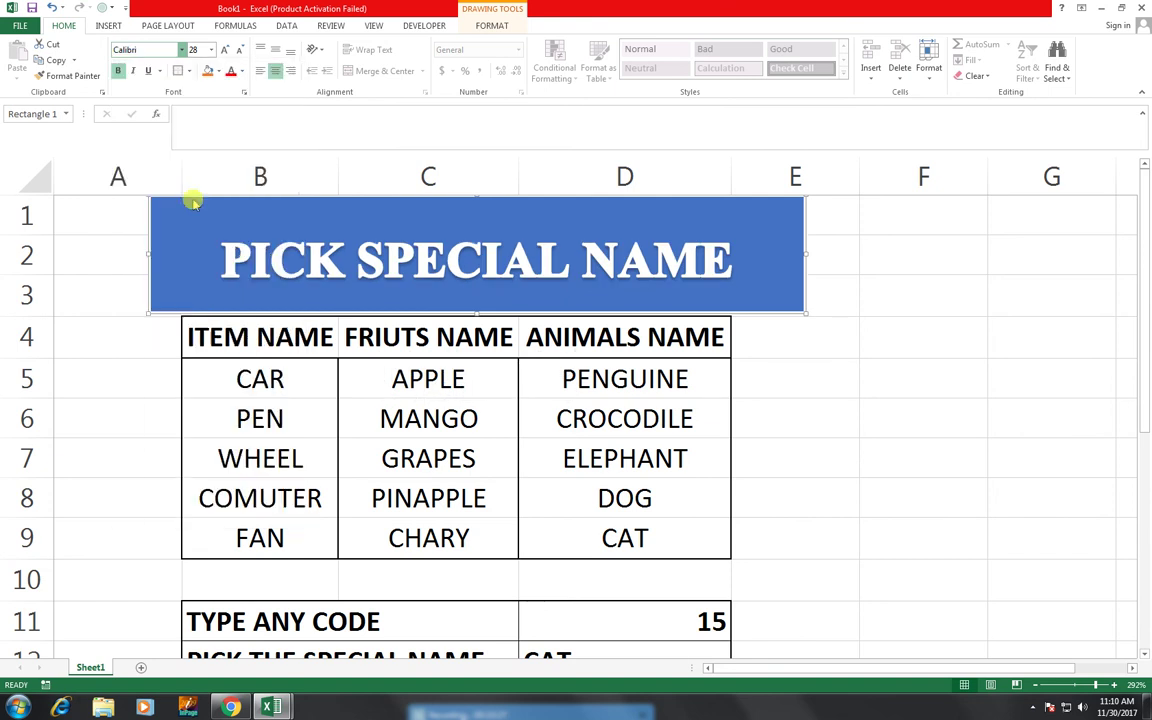
left_click(224, 52)
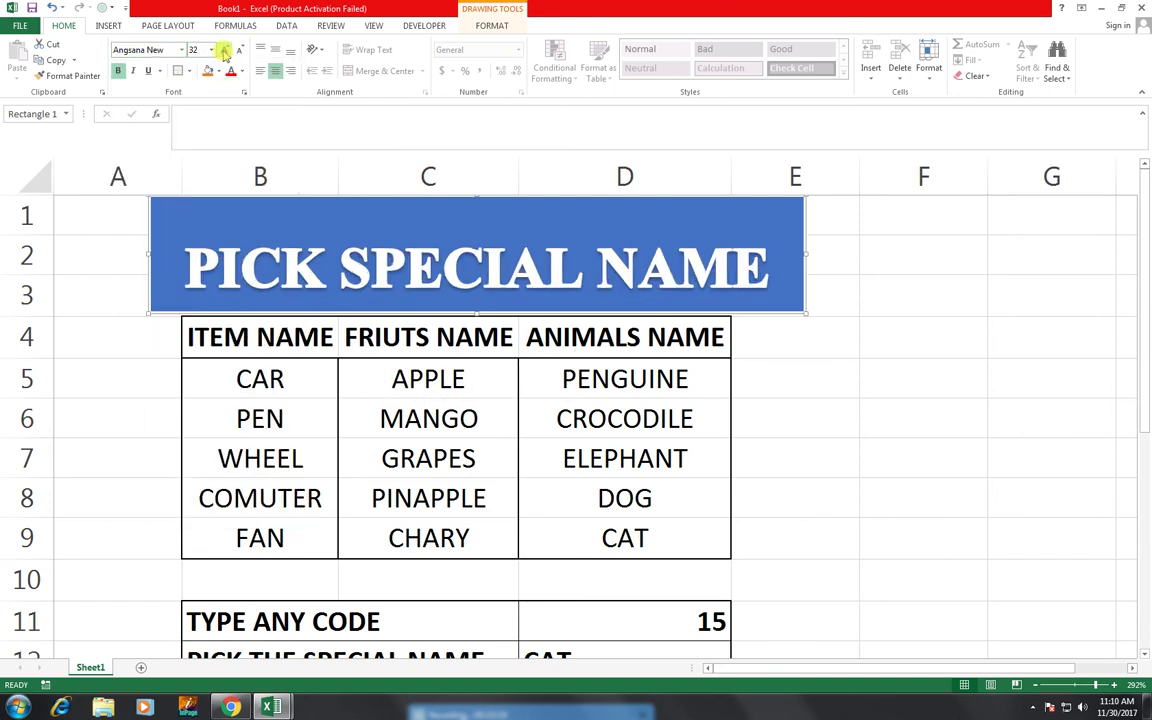
left_click(500, 415)
left_click(357, 307)
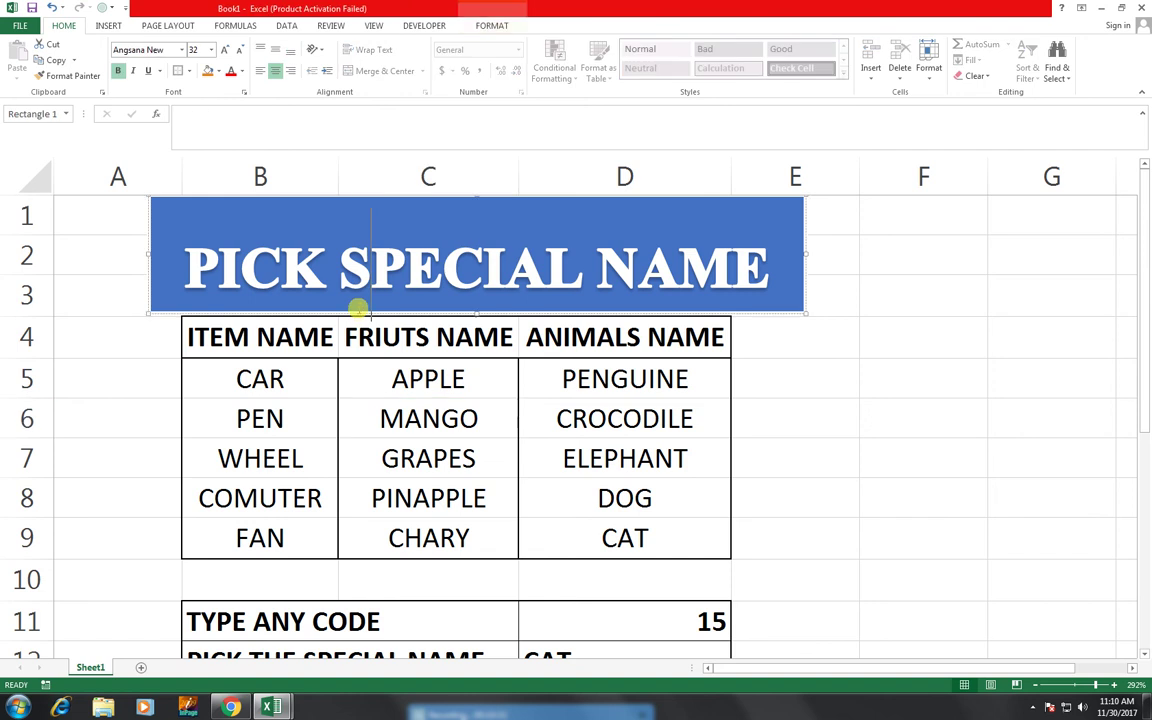
left_click(275, 52)
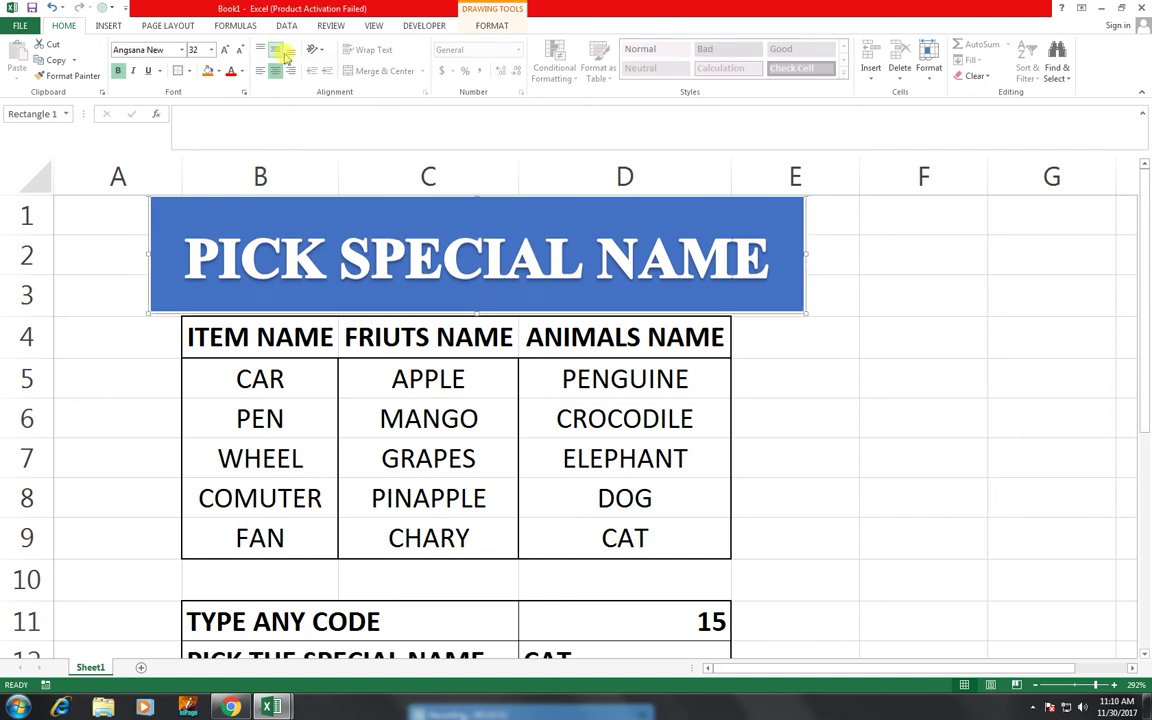
Change the title banner's shape fill to the dark navy standard colour
left_click(489, 25)
left_click(505, 45)
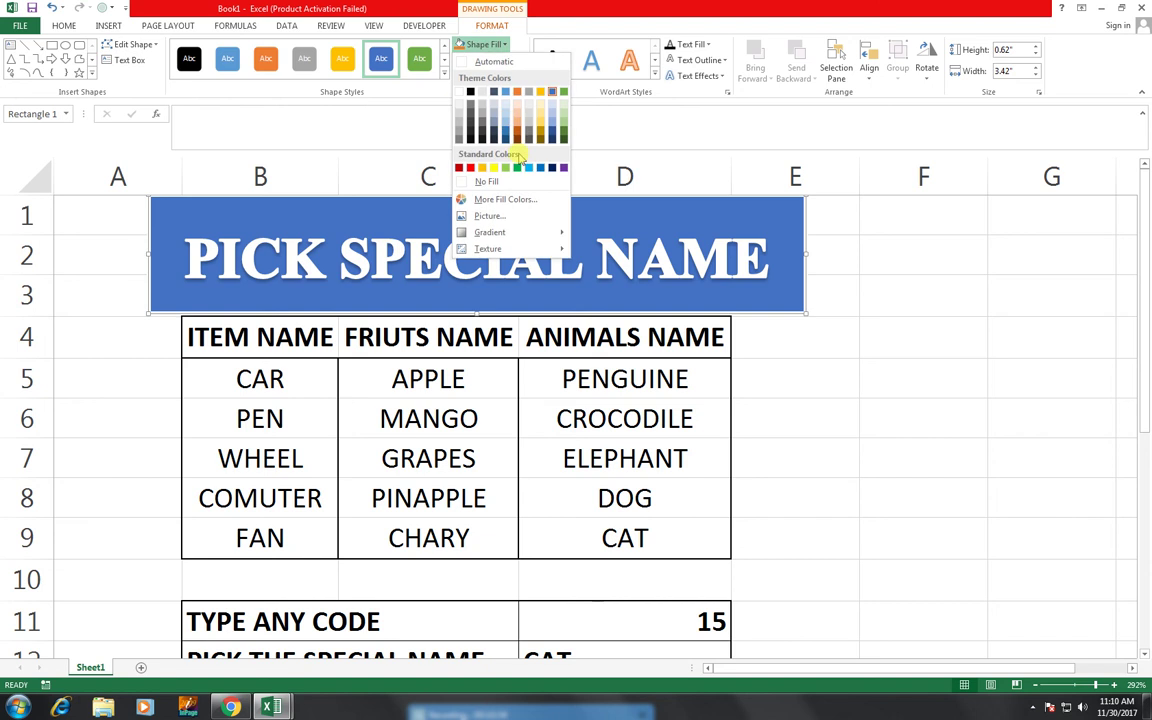
left_click(551, 168)
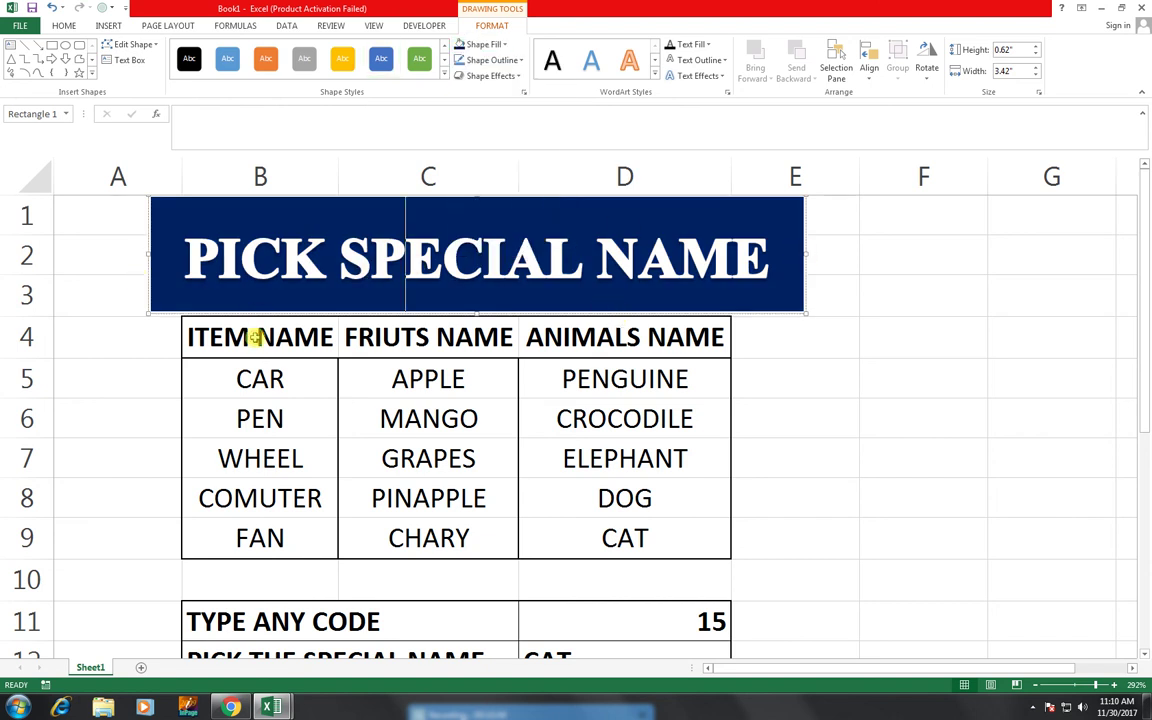
left_click(229, 336)
left_click_drag(426, 338, 618, 340)
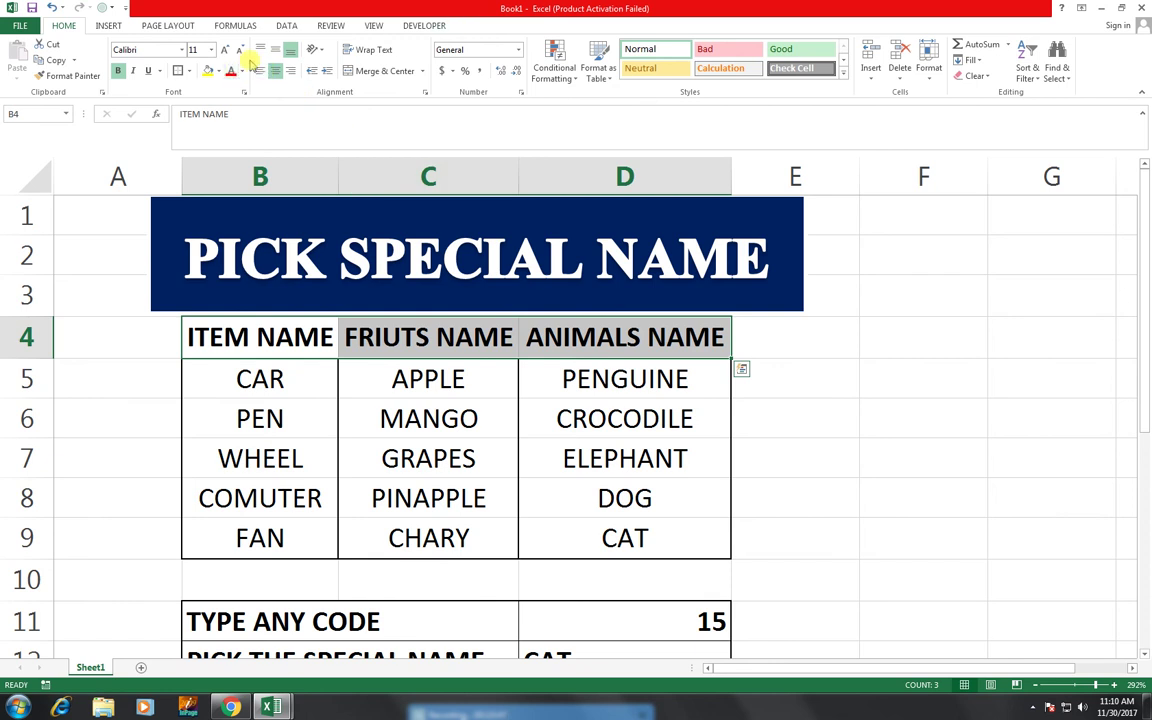
Give header row B4:D4 a light blue fill with white, underlined text
left_click(217, 71)
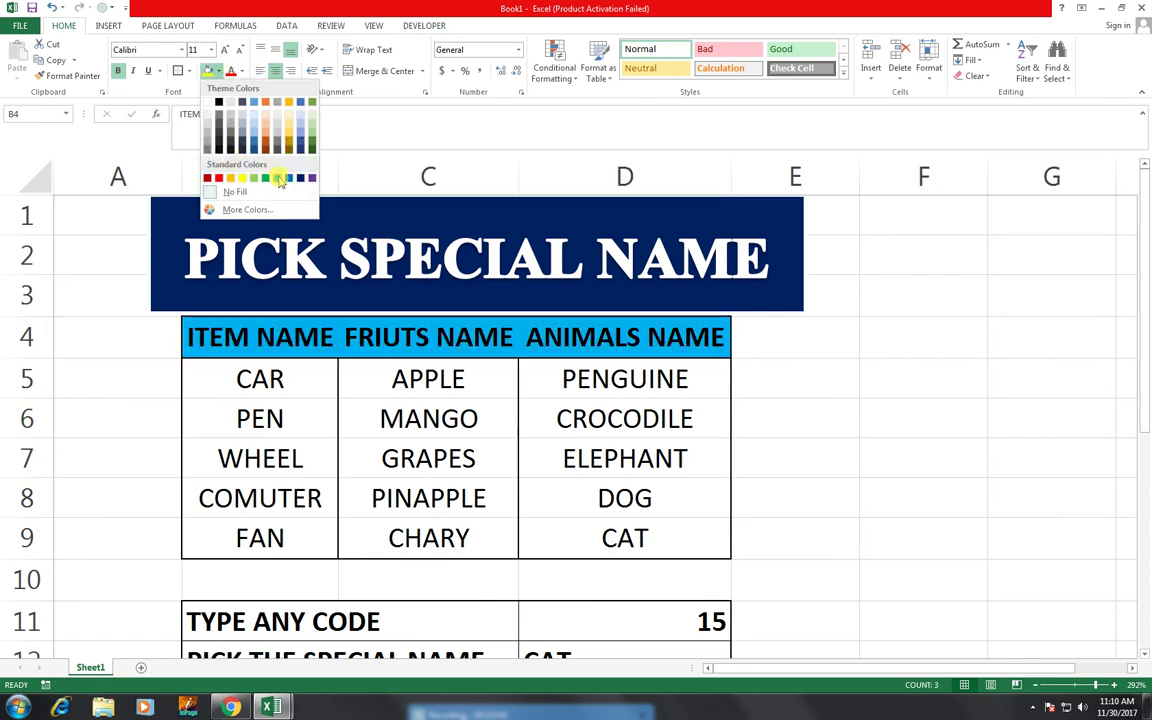
left_click(280, 180)
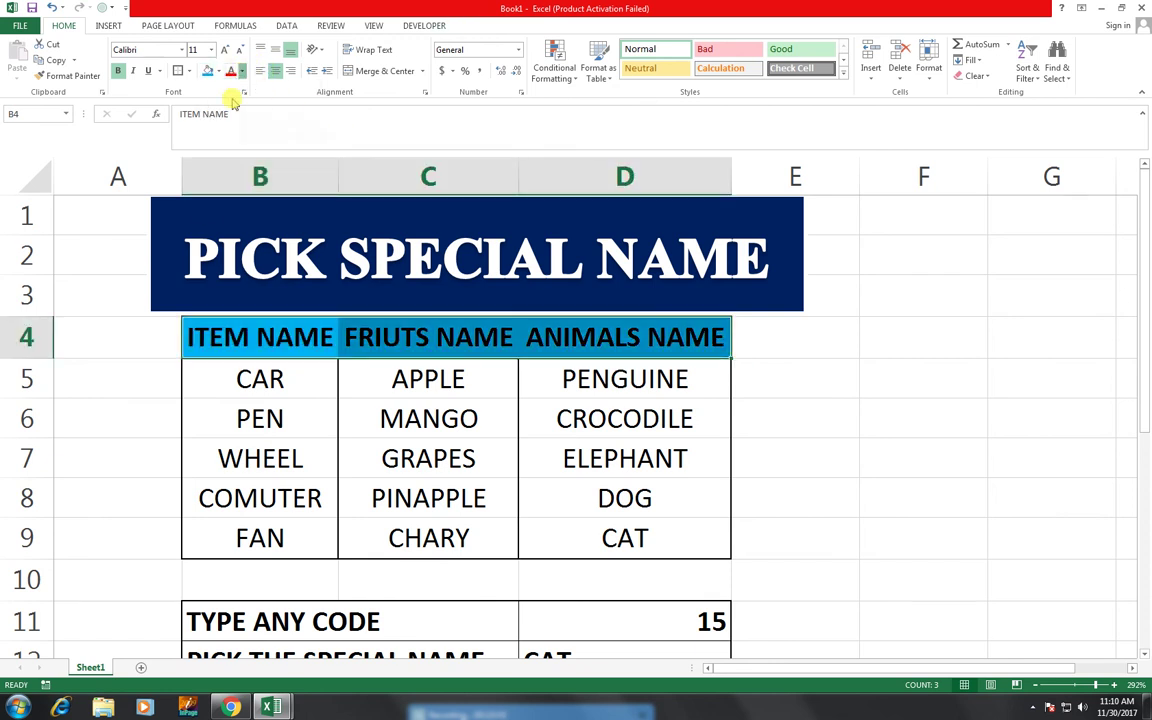
left_click(241, 71)
left_click(236, 120)
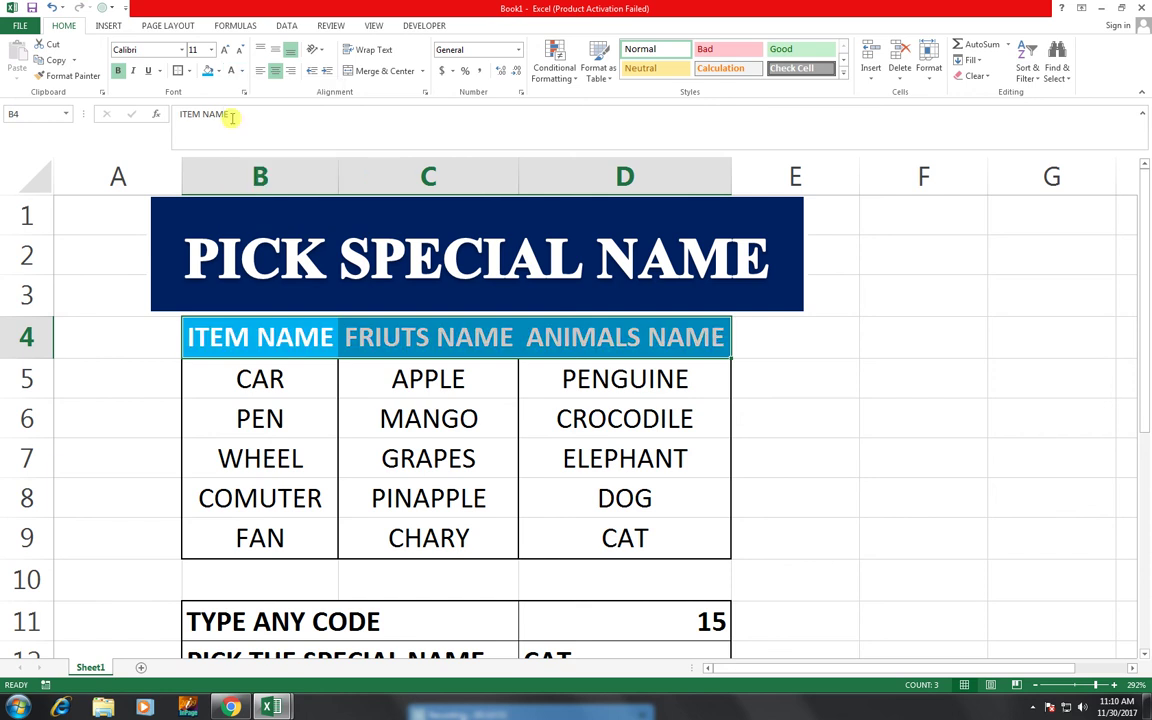
left_click(148, 71)
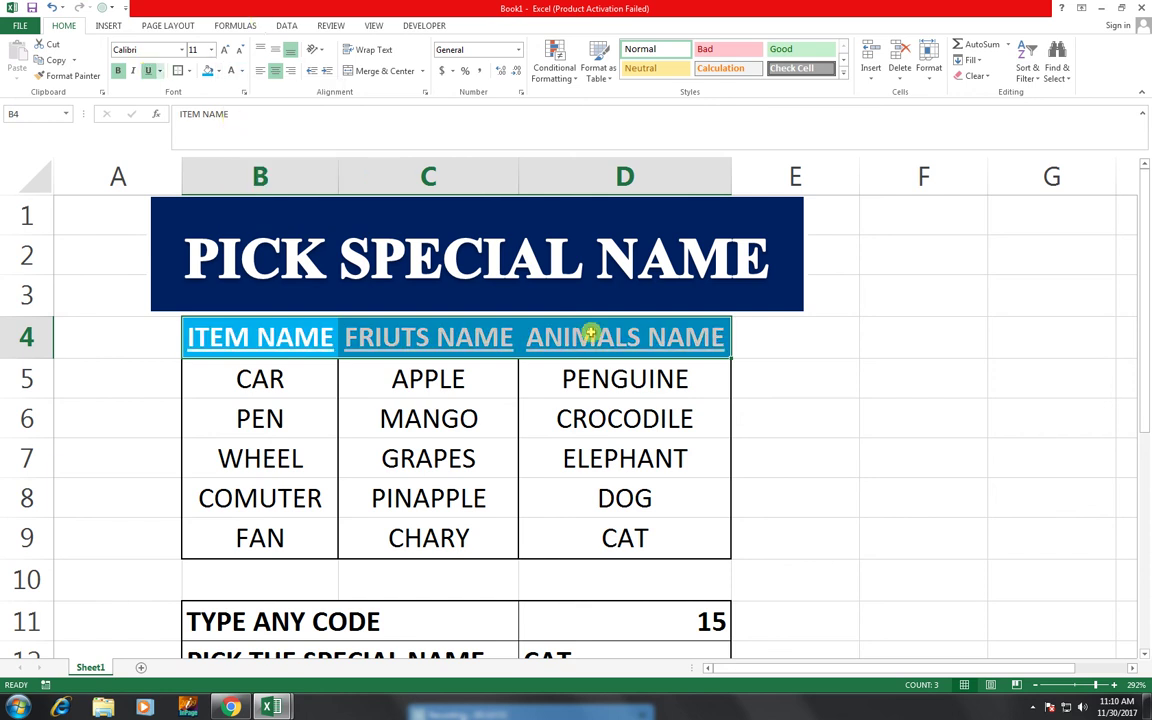
left_click(717, 412)
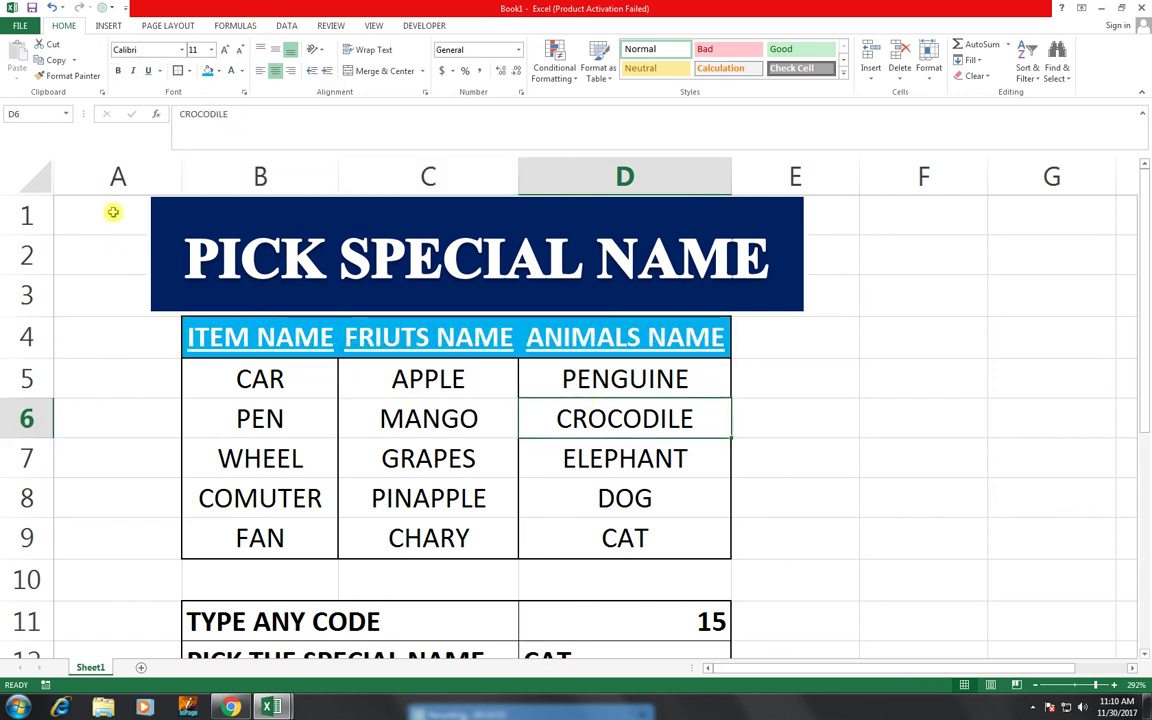
left_click_drag(113, 211, 766, 653)
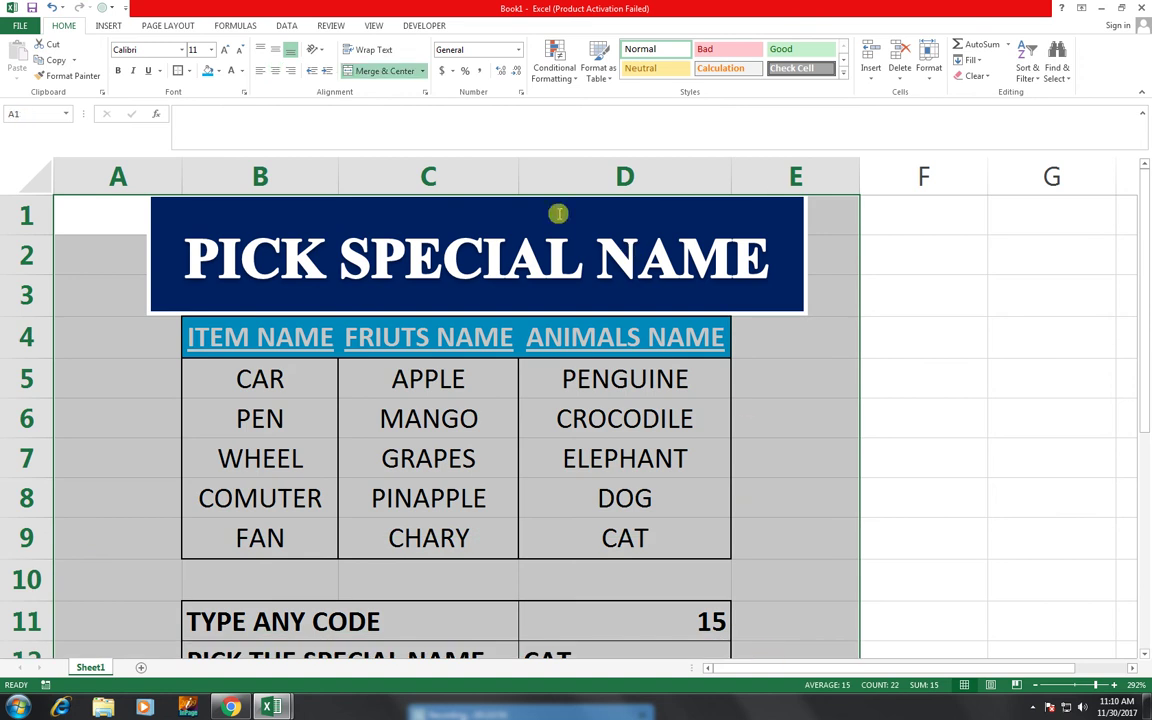
Zoom to fit the selected range A1:E12 in the window, then select the CAT cell
left_click(373, 25)
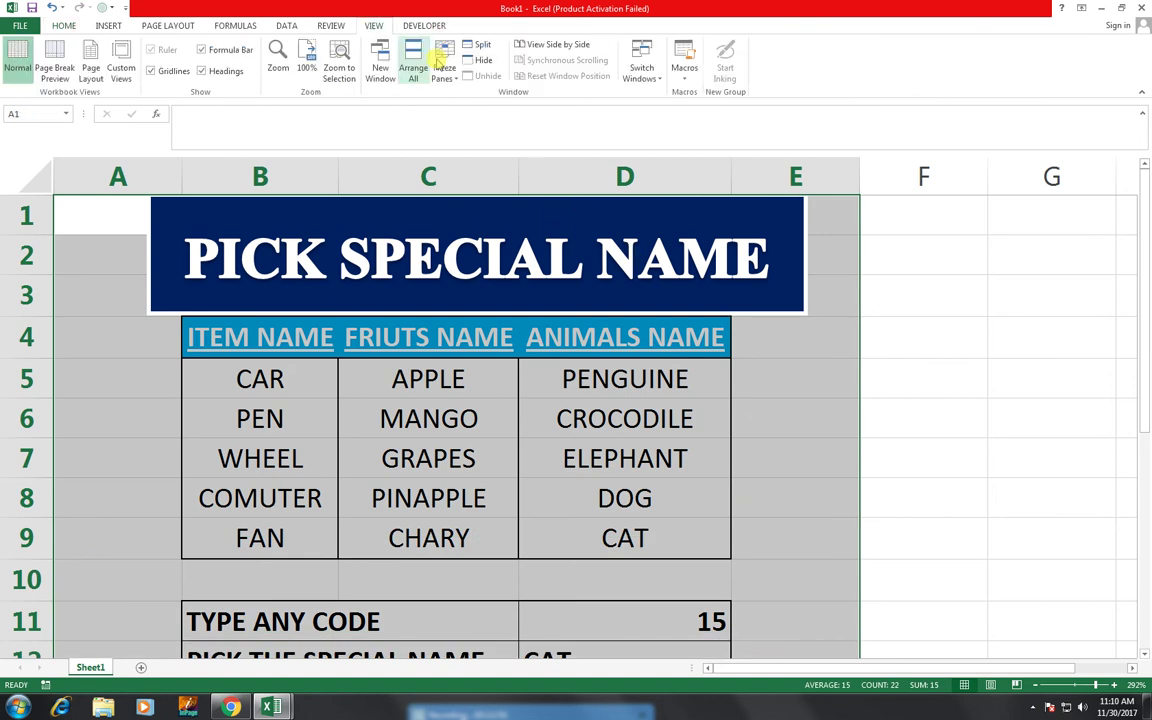
left_click(338, 58)
left_click(846, 374)
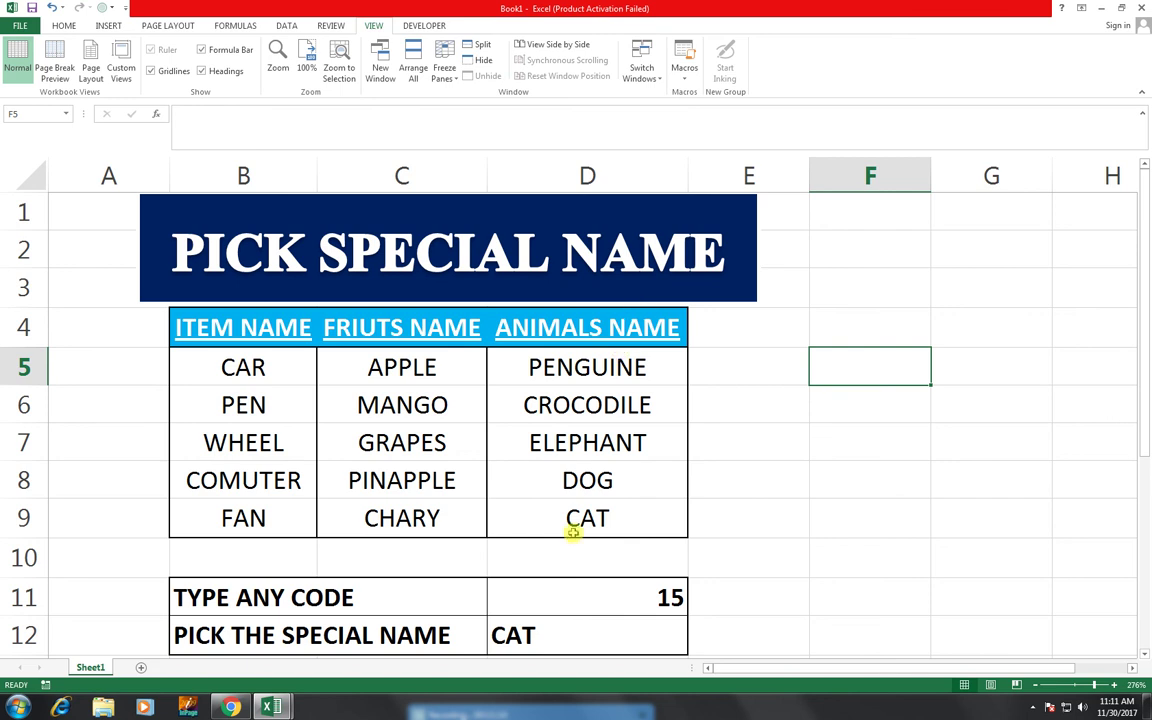
left_click_drag(539, 533, 541, 538)
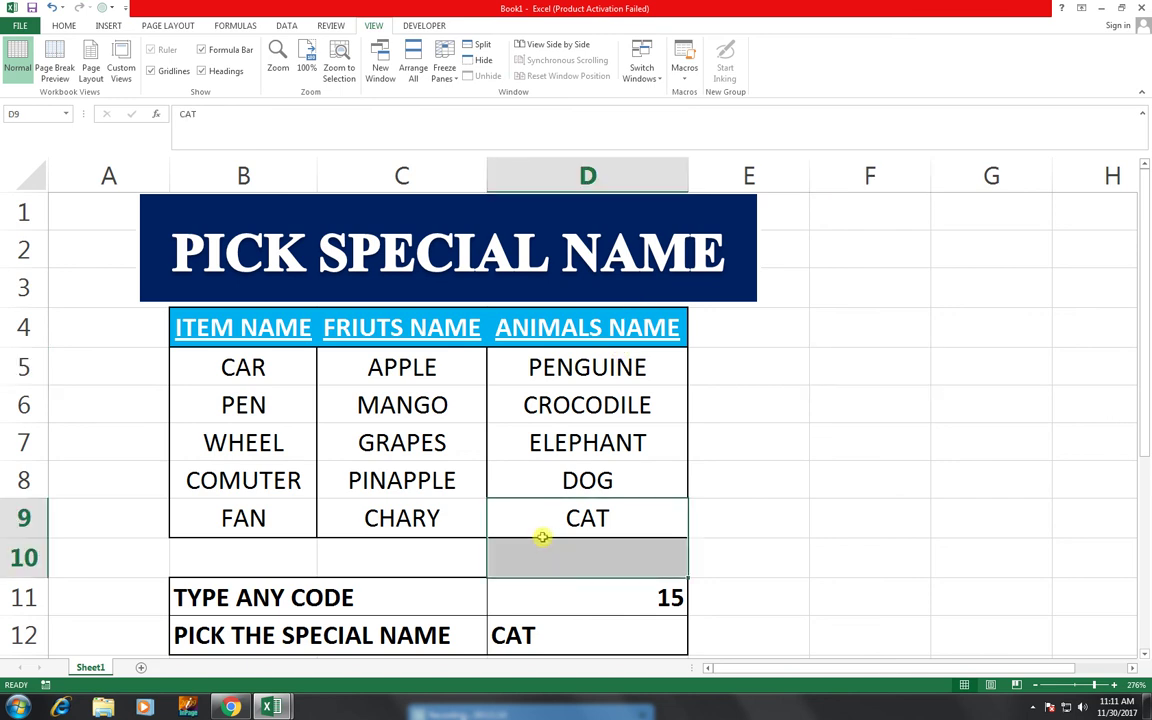